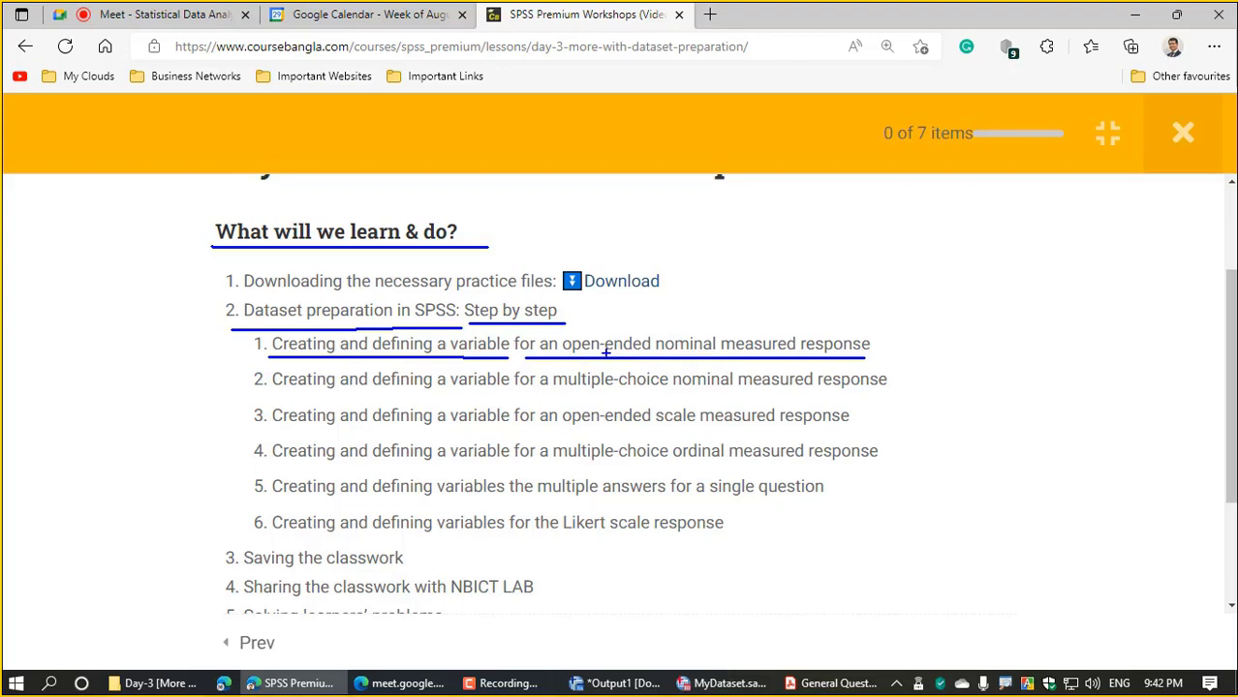
# - Mark the words "open-ended" and "nominal" in the first dataset-preparation item with underlines and arrows, and clear the annotations
pyautogui.moveTo(560, 355)
pyautogui.mouseDown()
pyautogui.moveTo(650, 354)
pyautogui.moveTo(635, 314)
pyautogui.moveTo(785, 255)
pyautogui.mouseUp()
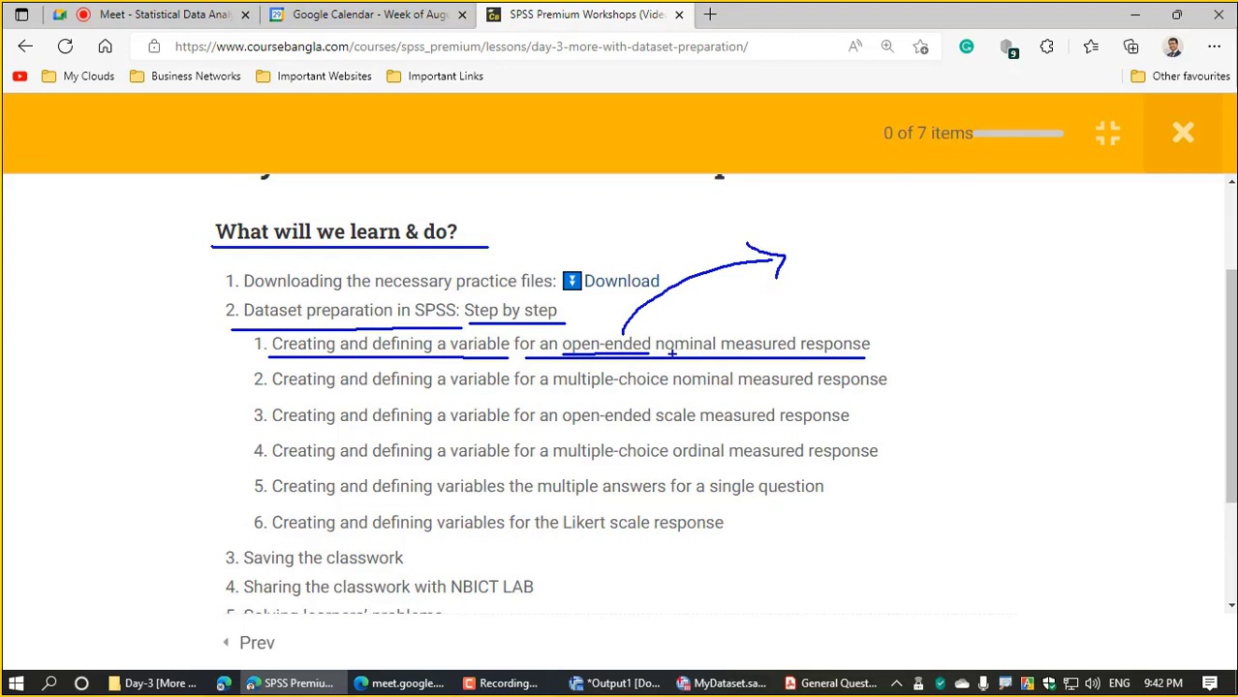
pyautogui.moveTo(668, 355)
pyautogui.mouseDown()
pyautogui.moveTo(738, 353)
pyautogui.moveTo(715, 322)
pyautogui.moveTo(820, 294)
pyautogui.moveTo(813, 314)
pyautogui.mouseUp()
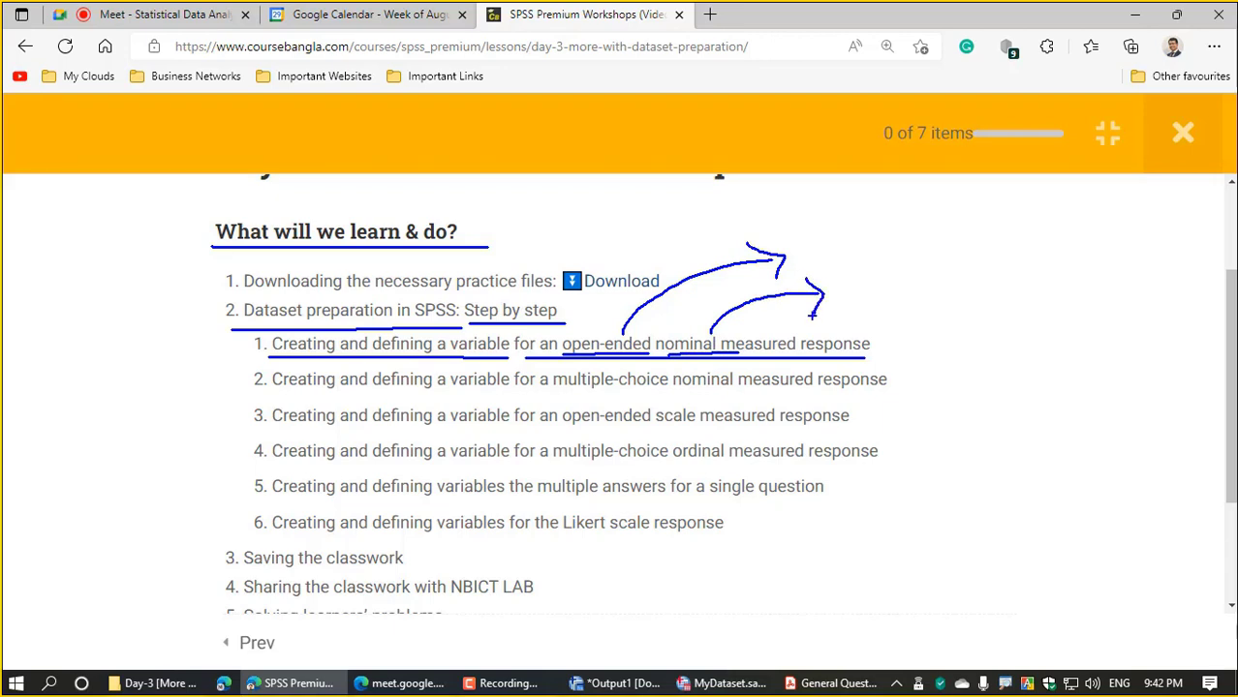
pyautogui.press('Escape')
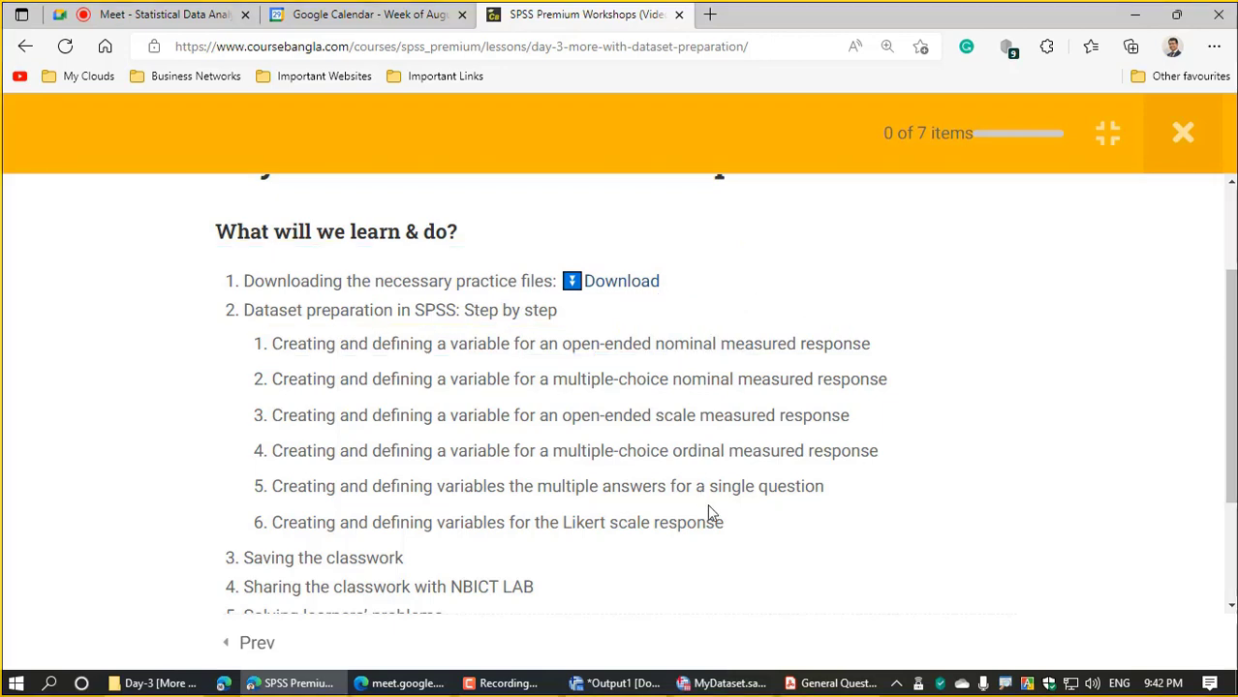
# - Switch to the General Questionnaire PDF, mark the working place question against the identification number and profession options, and clear the markings
pyautogui.click(835, 681)
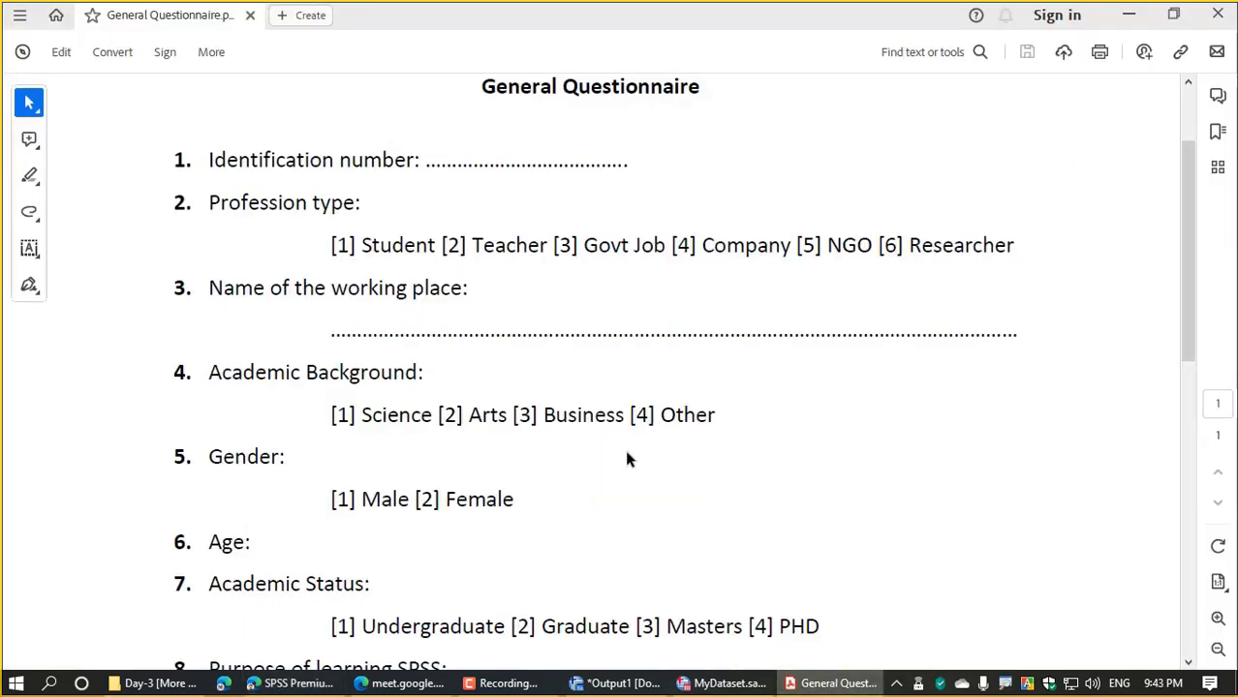
pyautogui.hotkey('ctrl', '2')
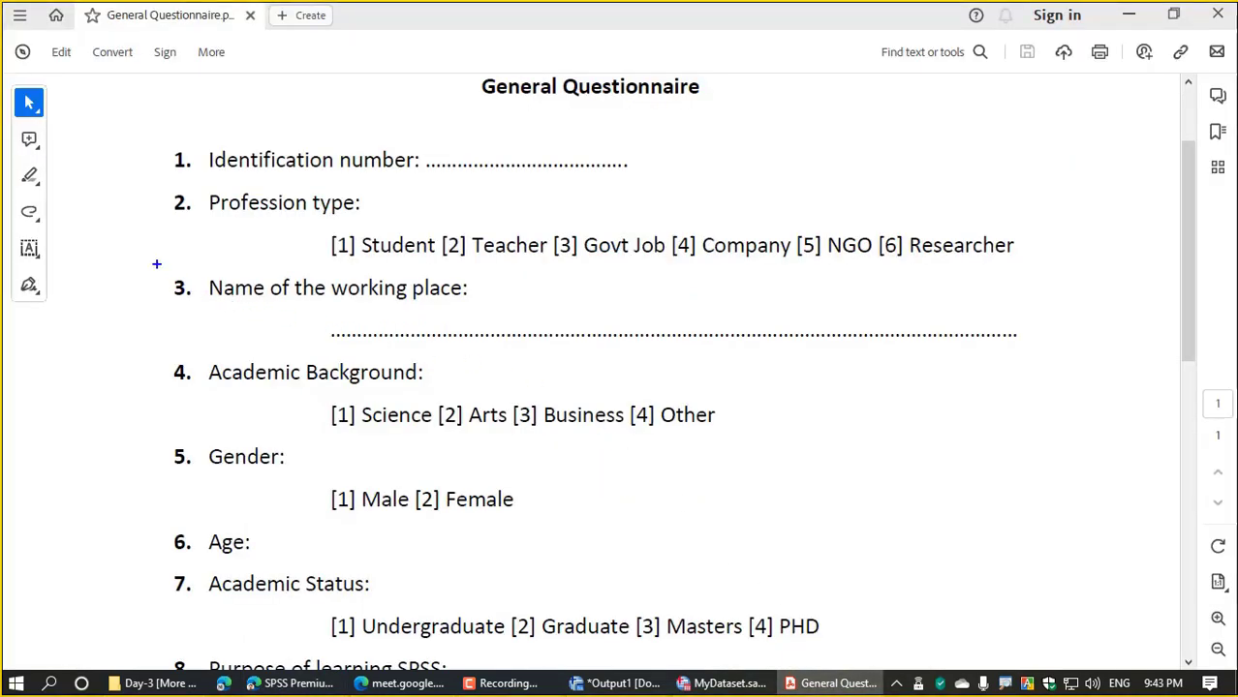
pyautogui.moveTo(156, 263); pyautogui.dragTo(257, 319)
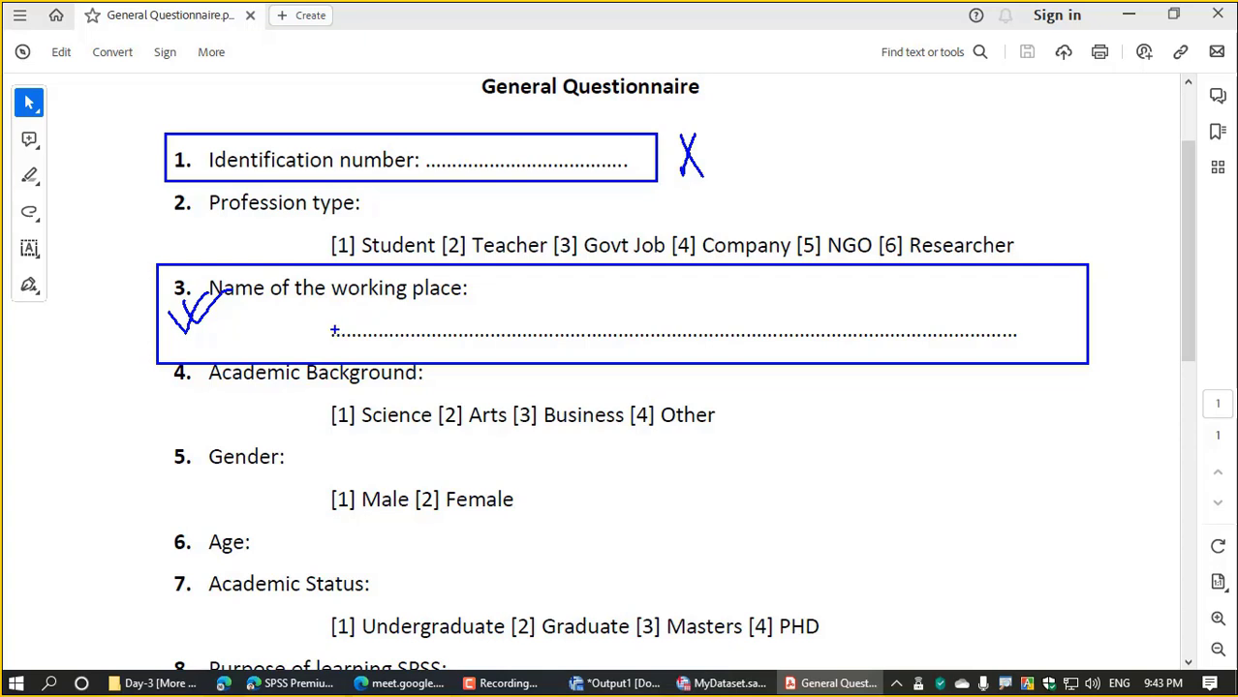
pyautogui.moveTo(334, 330); pyautogui.dragTo(911, 323)
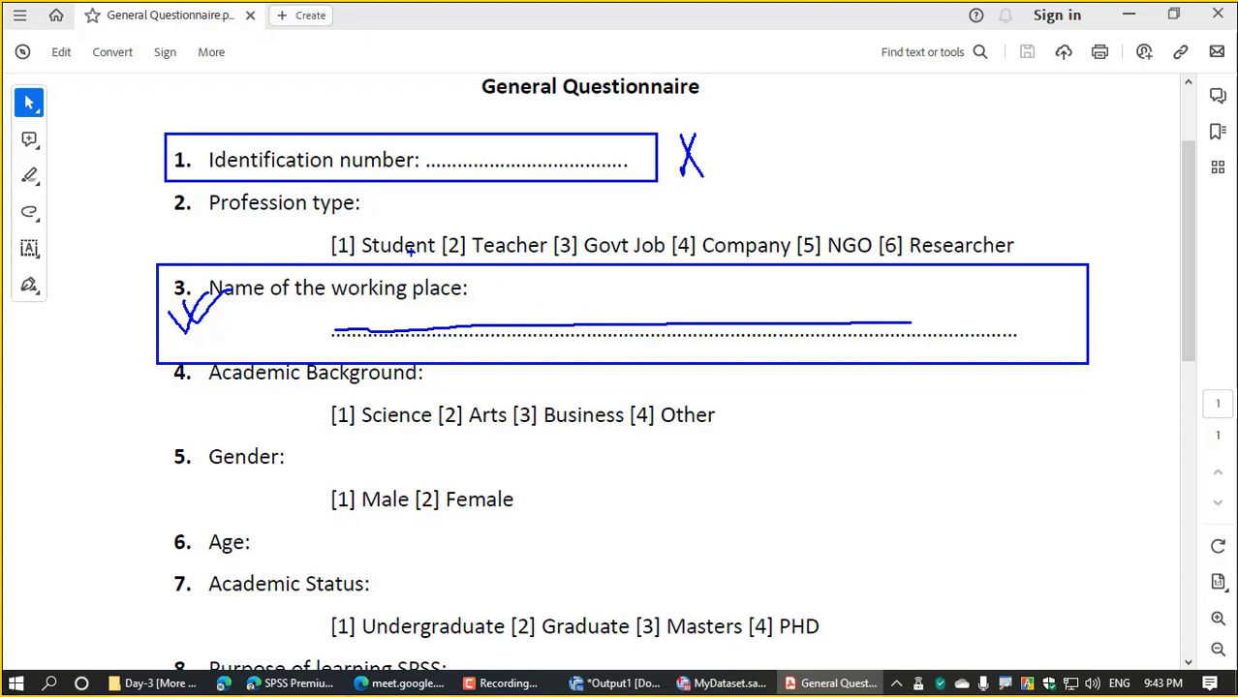
pyautogui.moveTo(320, 223)
pyautogui.mouseDown()
pyautogui.moveTo(390, 259)
pyautogui.moveTo(1029, 261)
pyautogui.mouseUp()
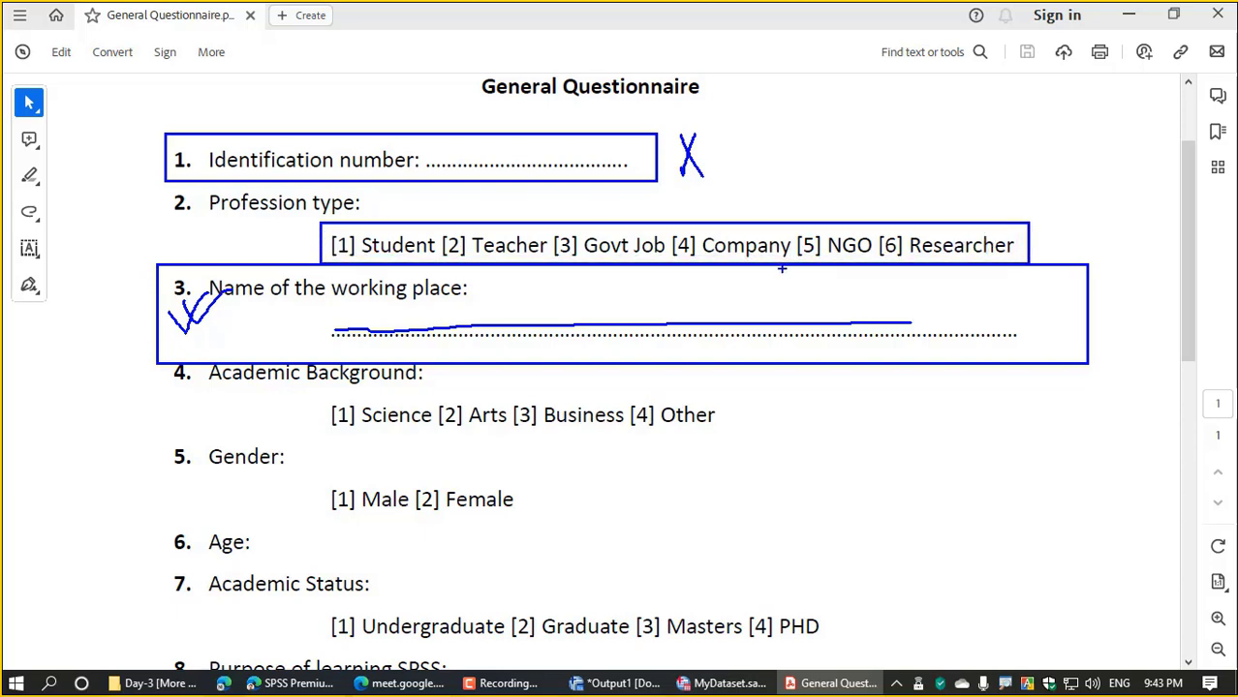
pyautogui.press('Escape')
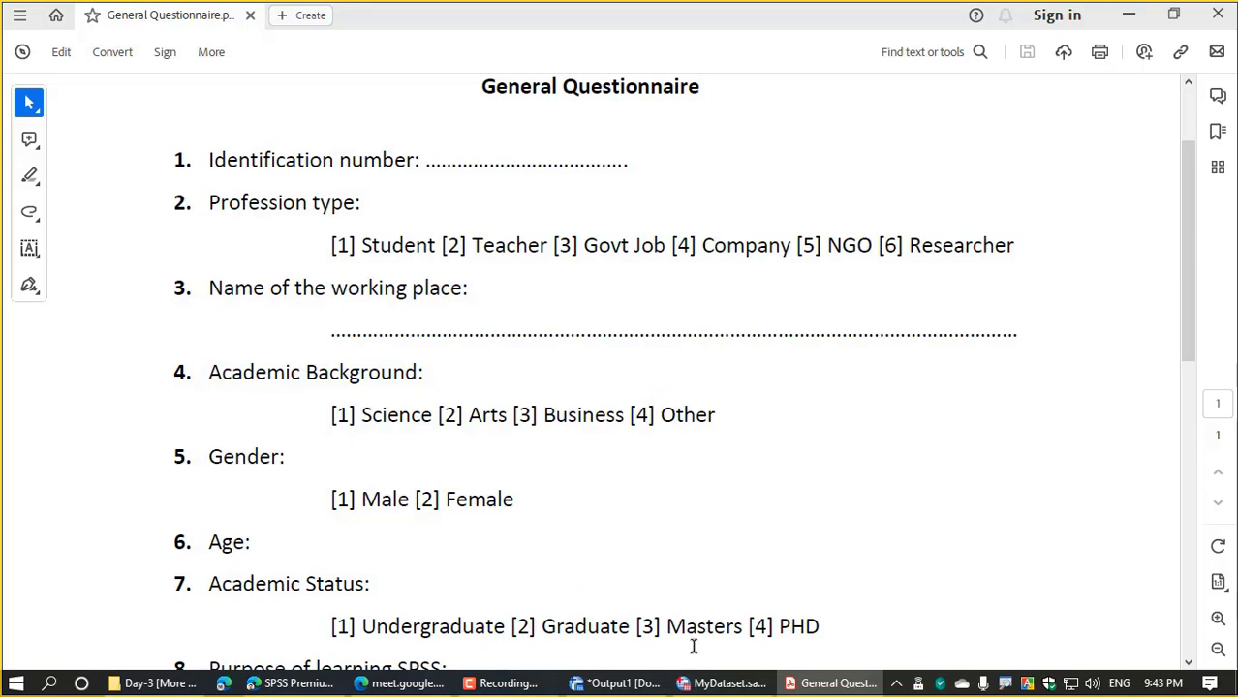
# - Switch to MyDataset.sav in SPSS, select the WorkingPlace variable and highlight its Measure and Type settings
pyautogui.moveTo(725, 684)
pyautogui.click(571, 613)
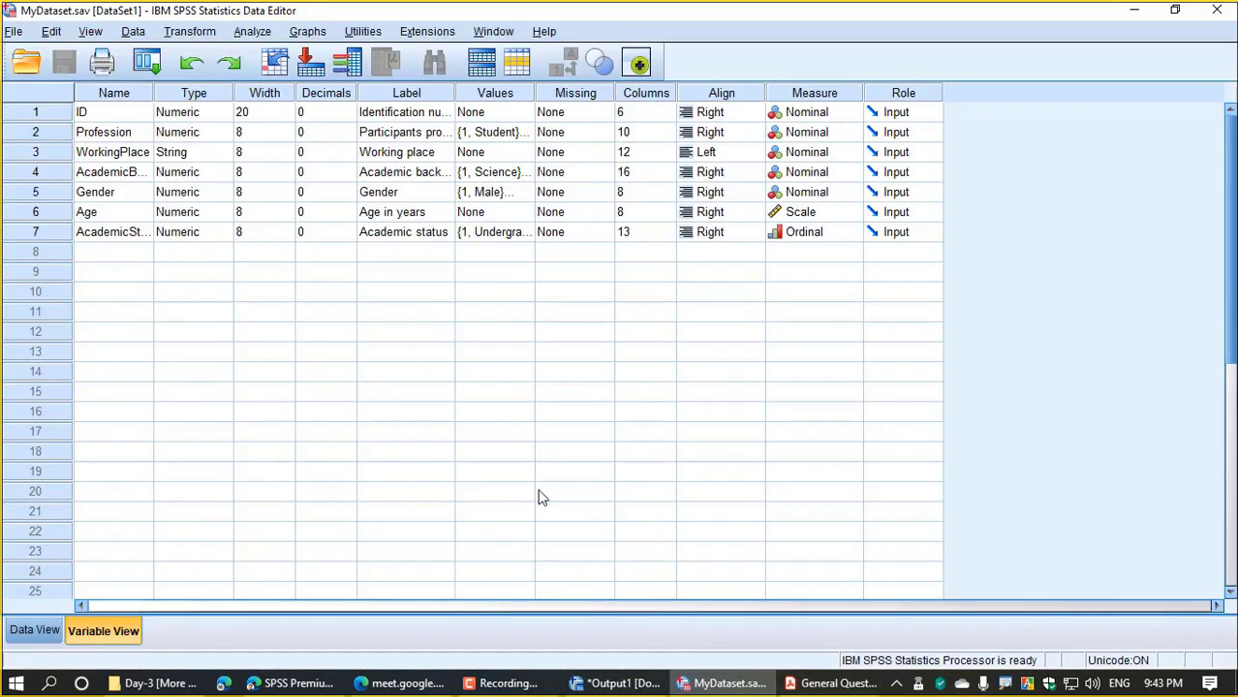
pyautogui.click(51, 158)
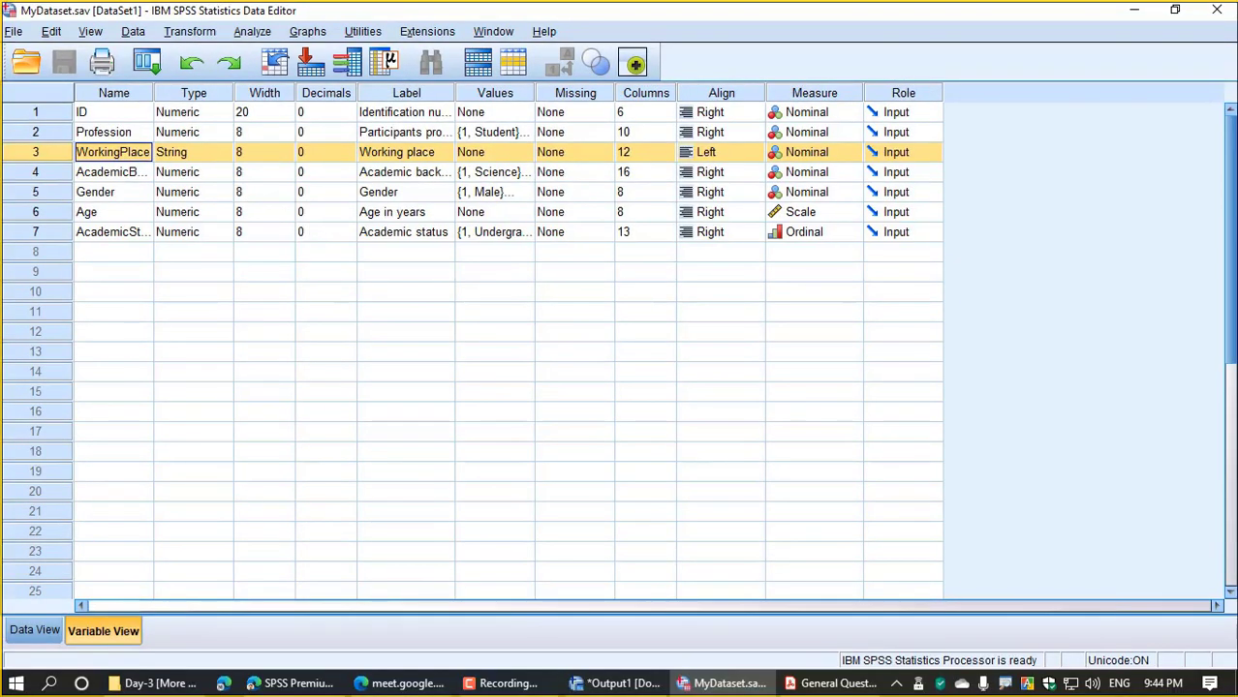
pyautogui.click(770, 149)
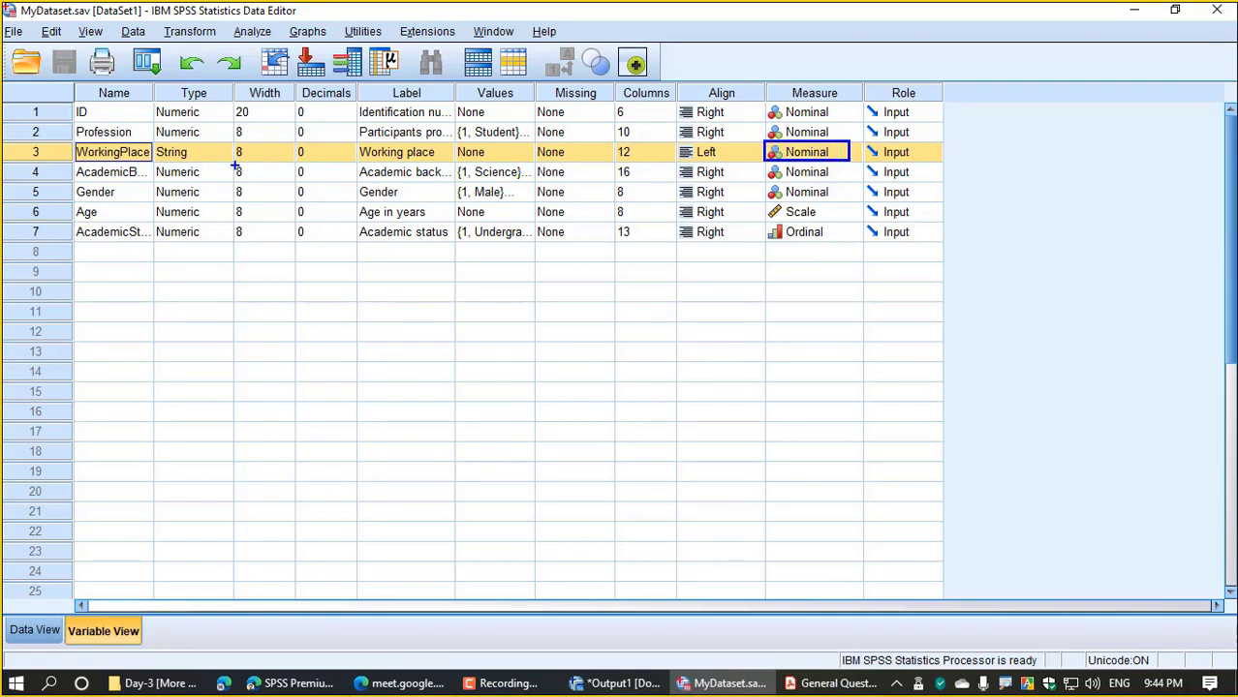
pyautogui.click(165, 150)
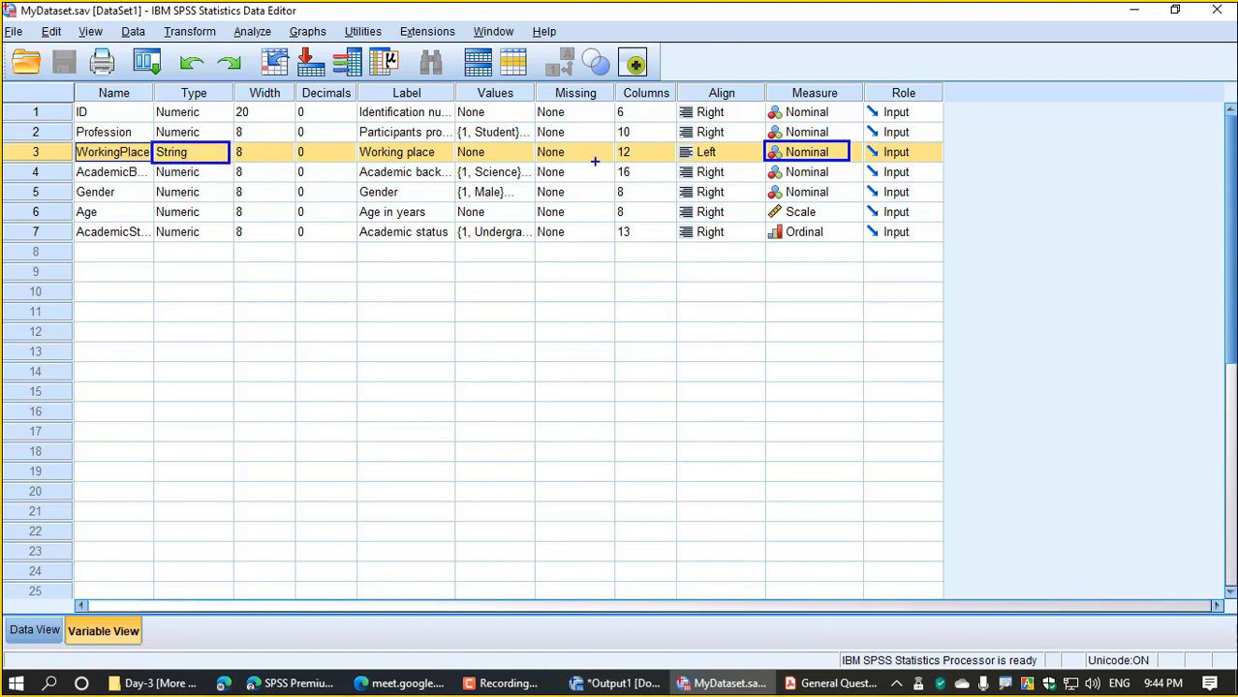
# - Return to the lesson page in the browser, underline the multiple-choice nominal measured response item, and clear the underlines
pyautogui.hotkey('alt', 'Tab')
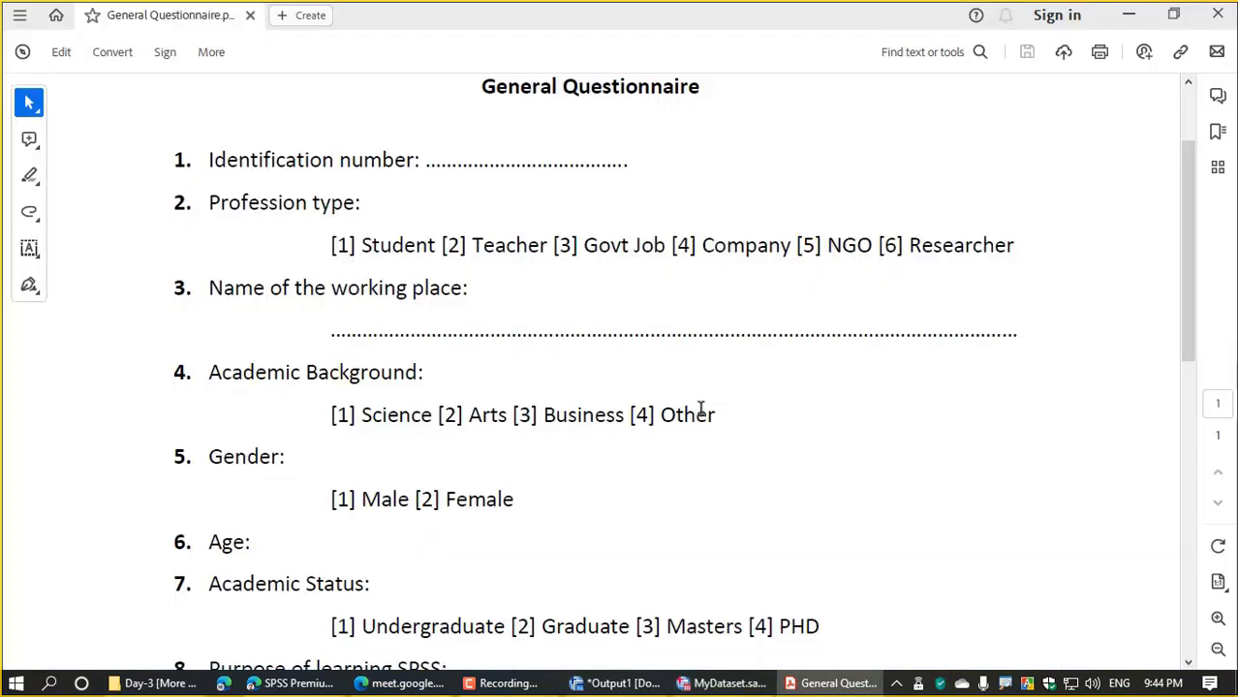
pyautogui.hotkey('alt', 'Tab')
pyautogui.moveTo(282, 398); pyautogui.dragTo(516, 395)
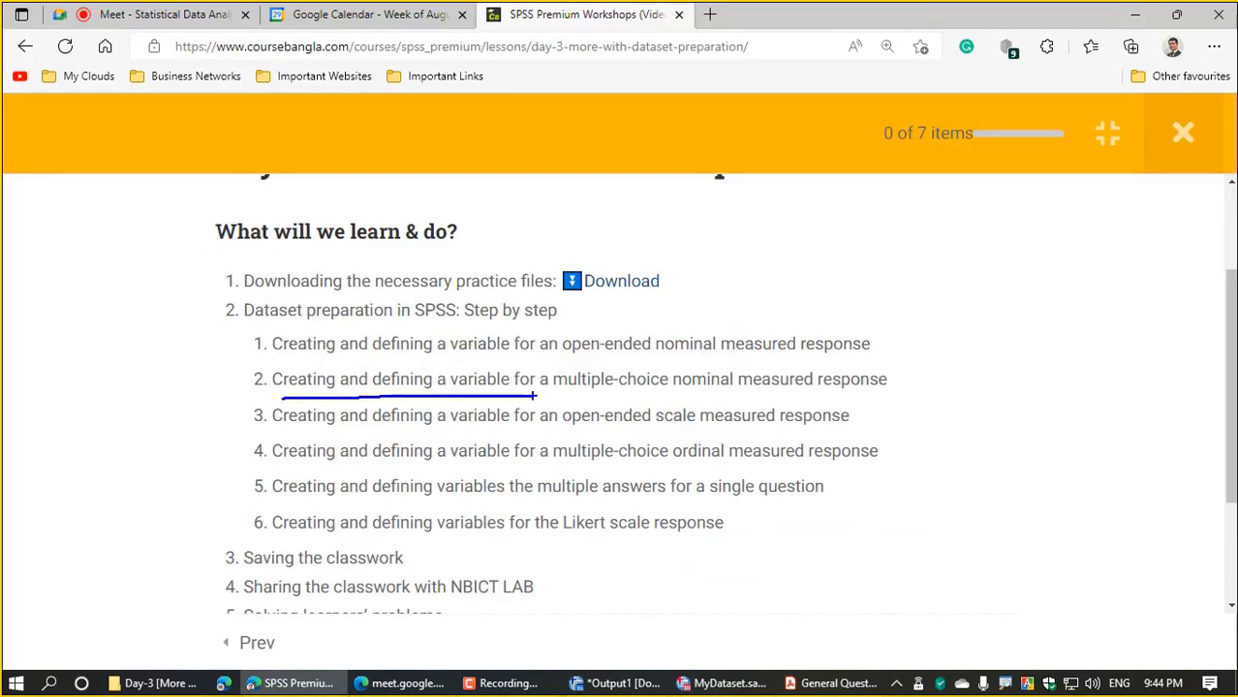
pyautogui.moveTo(535, 395); pyautogui.dragTo(900, 395)
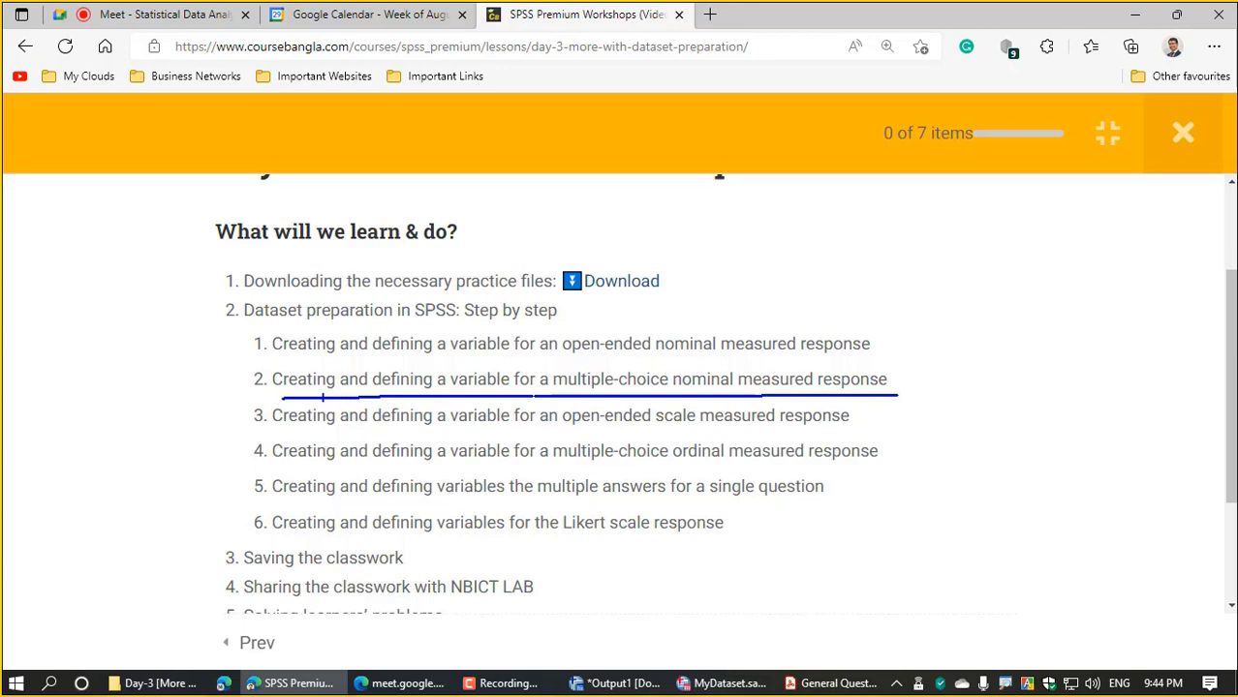
pyautogui.moveTo(280, 395); pyautogui.dragTo(486, 396)
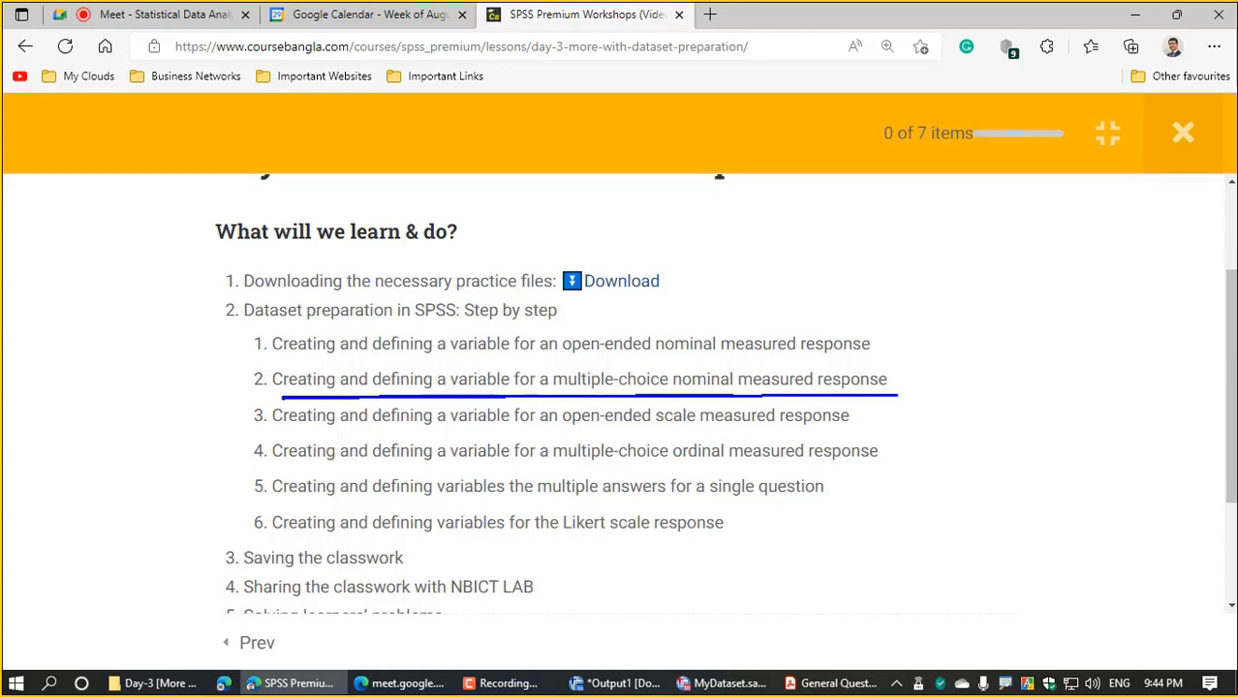
pyautogui.moveTo(822, 392); pyautogui.dragTo(906, 390)
pyautogui.moveTo(548, 392); pyautogui.dragTo(748, 391)
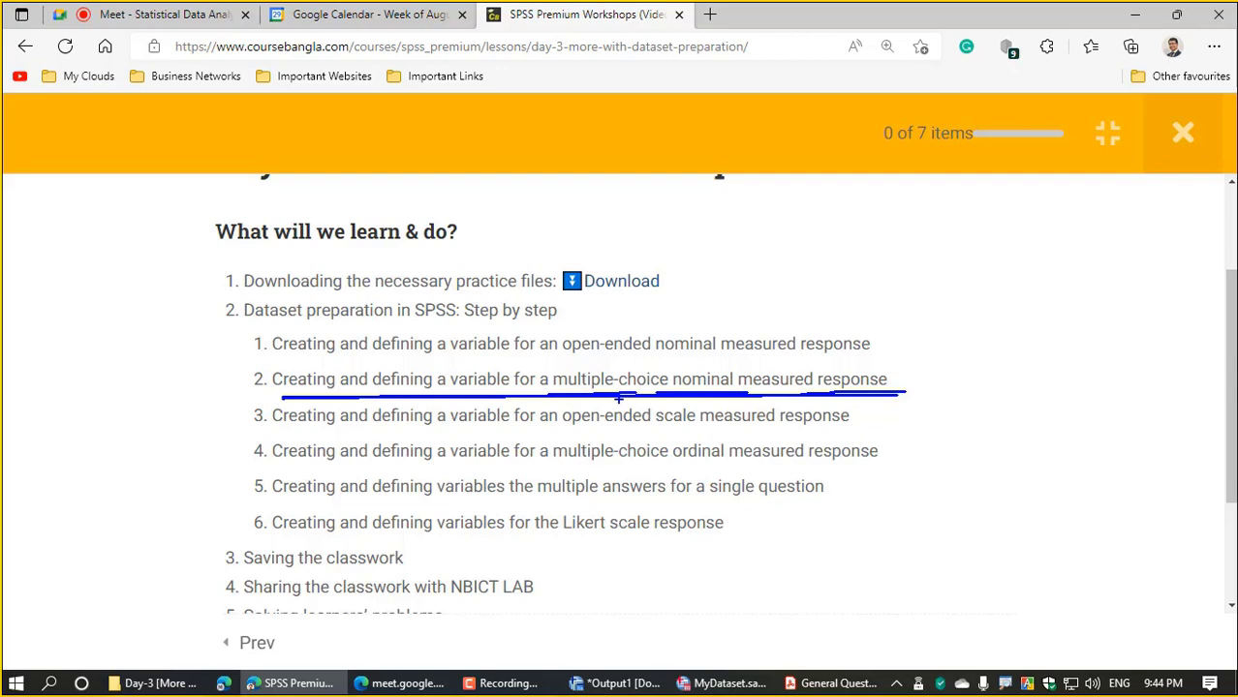
pyautogui.press('Escape')
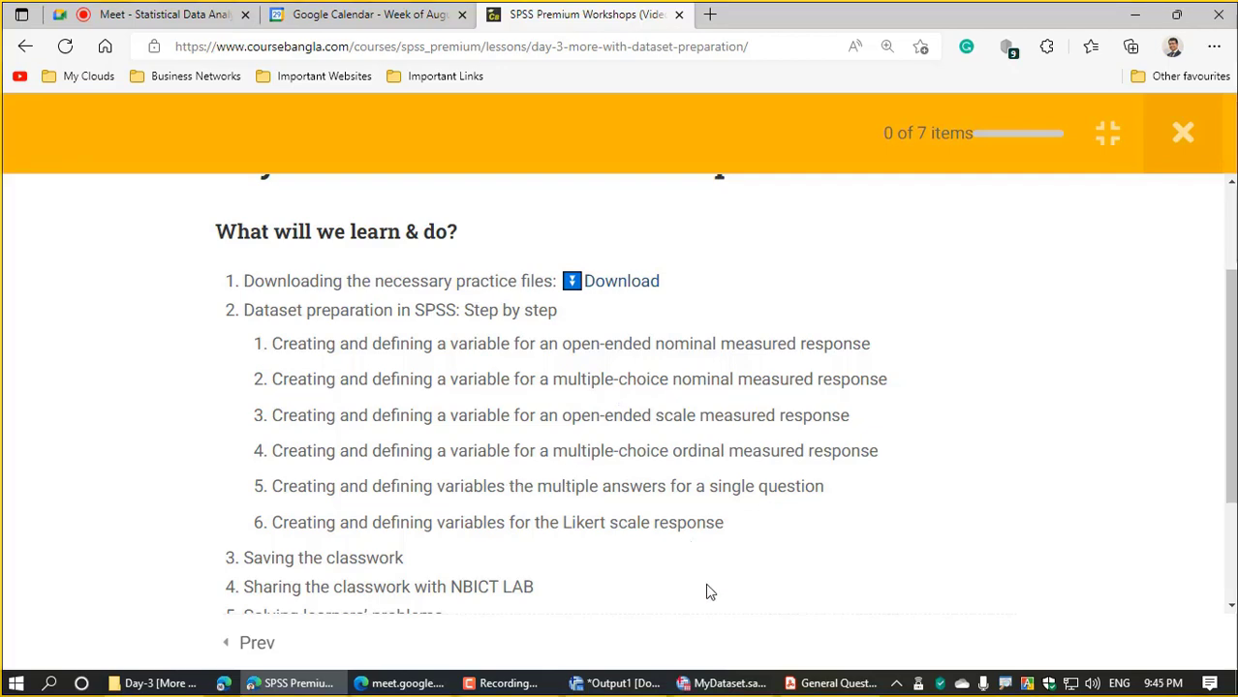
# - Switch to the General Questionnaire PDF, box and underline the Profession type and Academic Background questions, and clear the markings
pyautogui.click(832, 684)
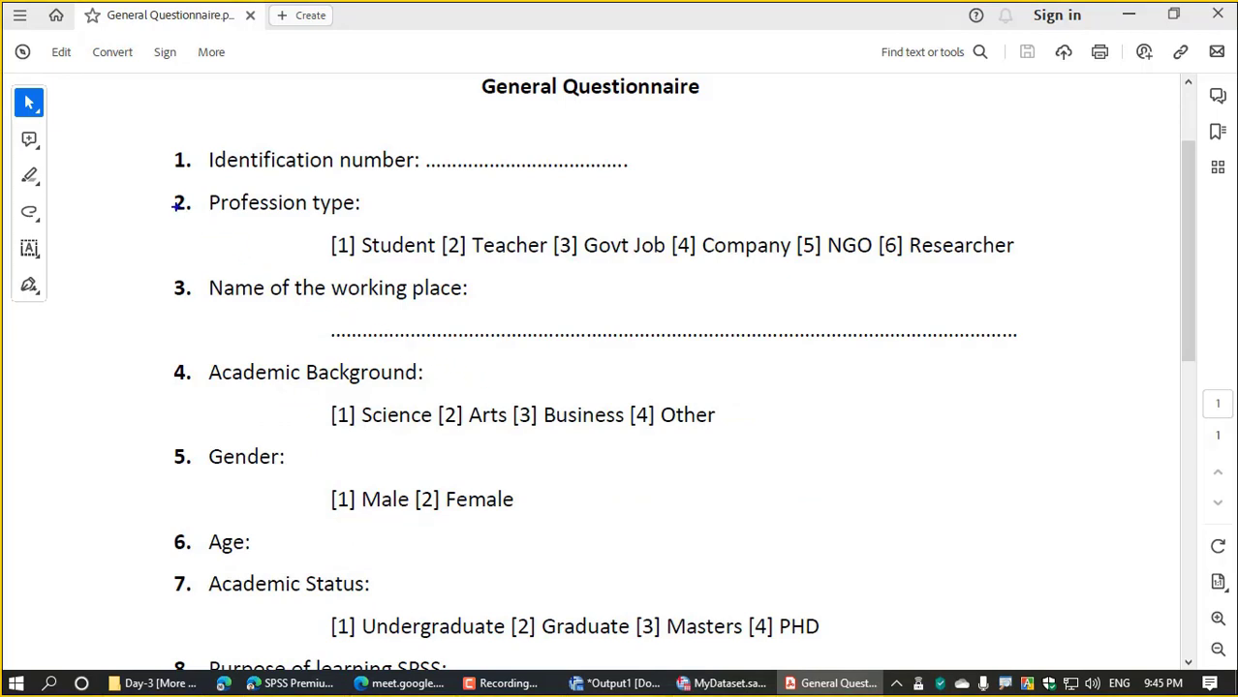
pyautogui.moveTo(162, 180); pyautogui.dragTo(1031, 271)
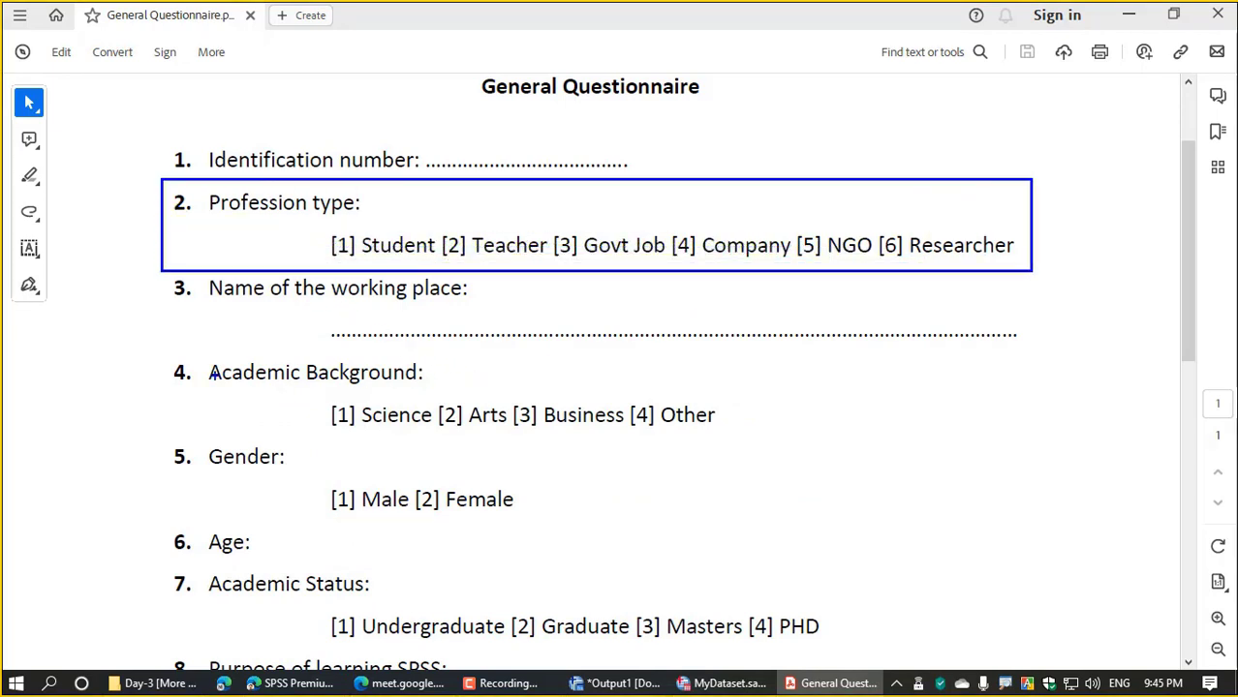
pyautogui.moveTo(158, 351); pyautogui.dragTo(758, 437)
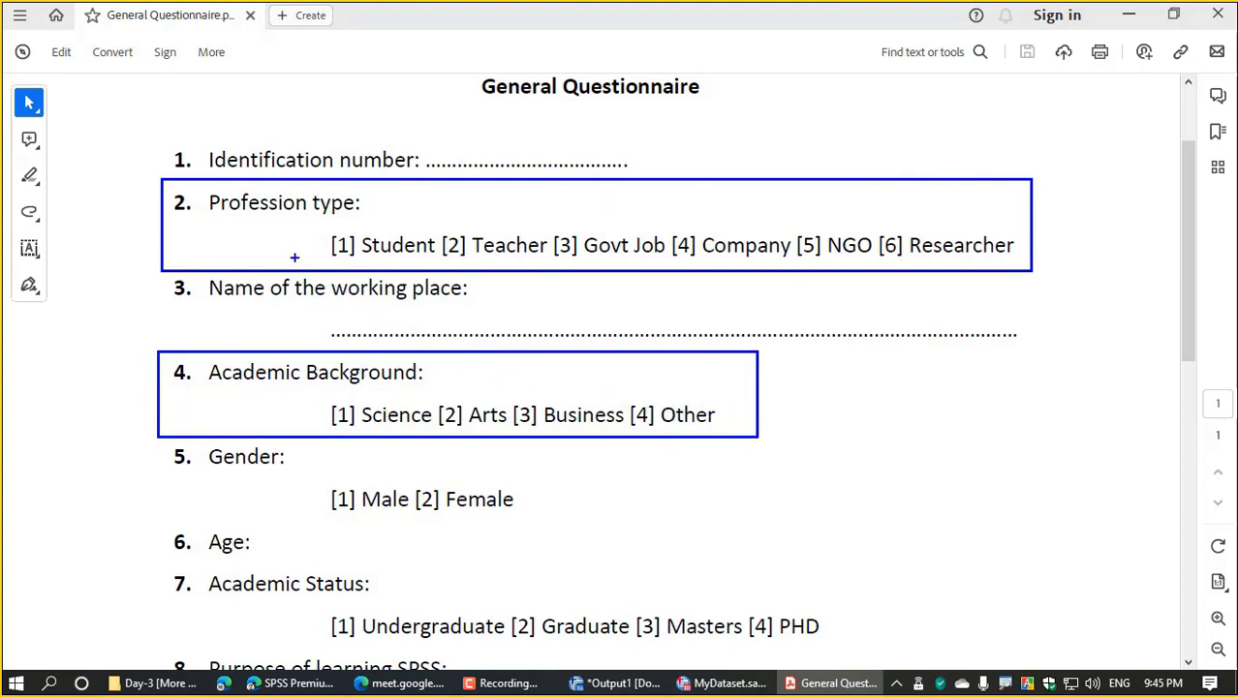
pyautogui.moveTo(203, 224); pyautogui.dragTo(389, 223)
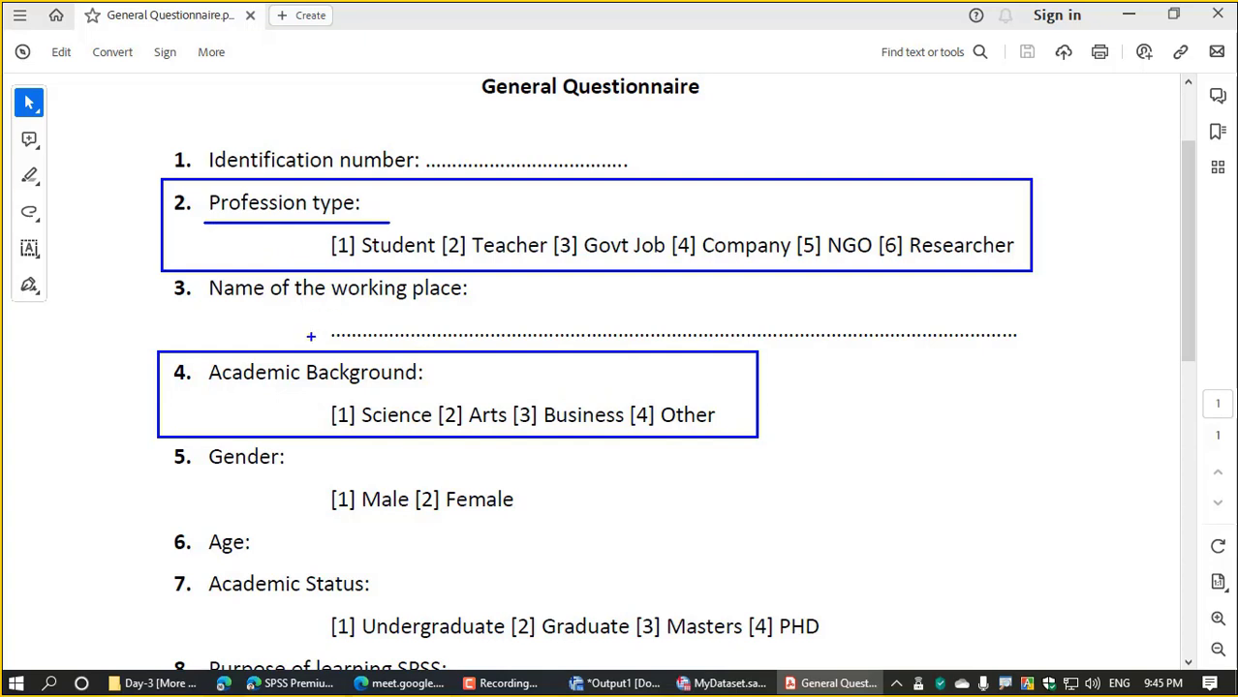
pyautogui.moveTo(211, 392); pyautogui.dragTo(442, 388)
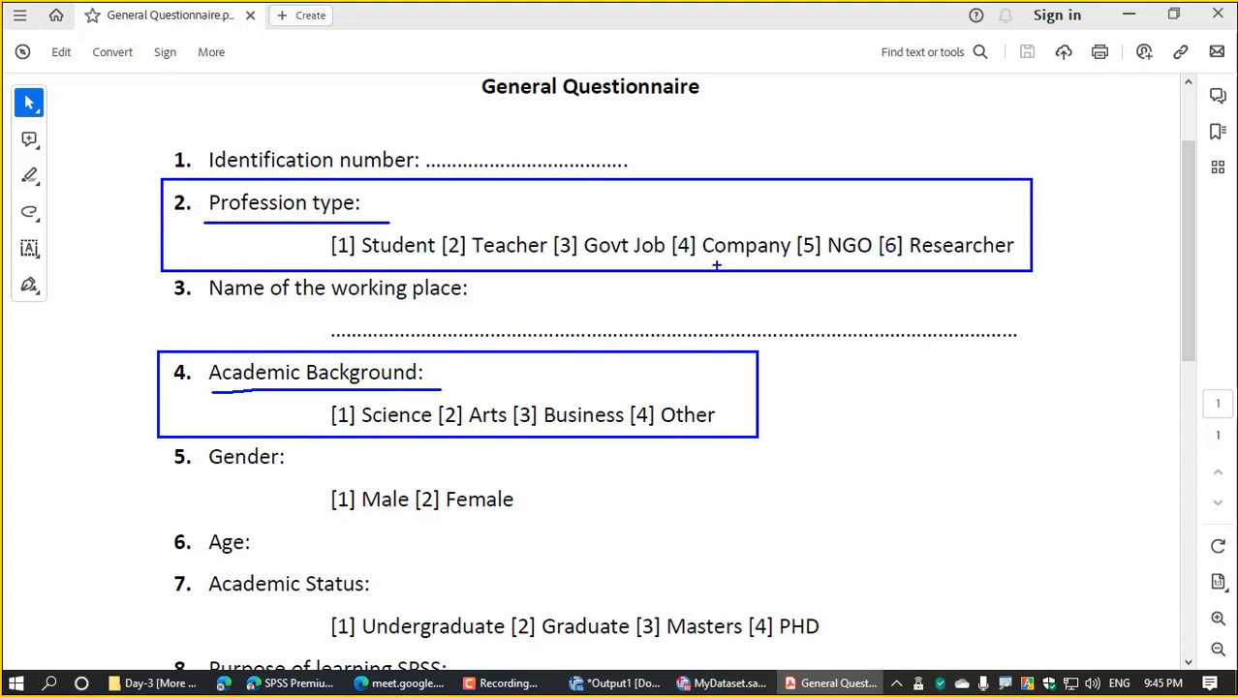
pyautogui.press('Escape')
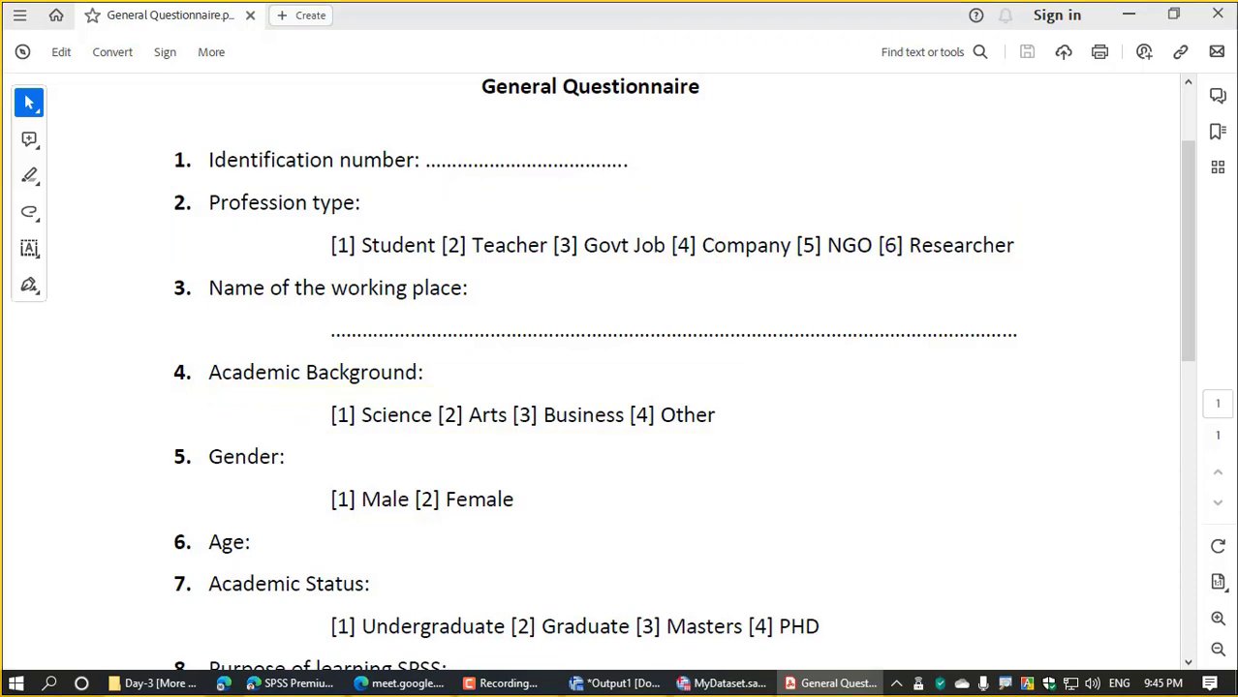
# - Switch to MyDataset.sav in SPSS and examine the definition rows of the Profession and academic background variables
pyautogui.click(720, 692)
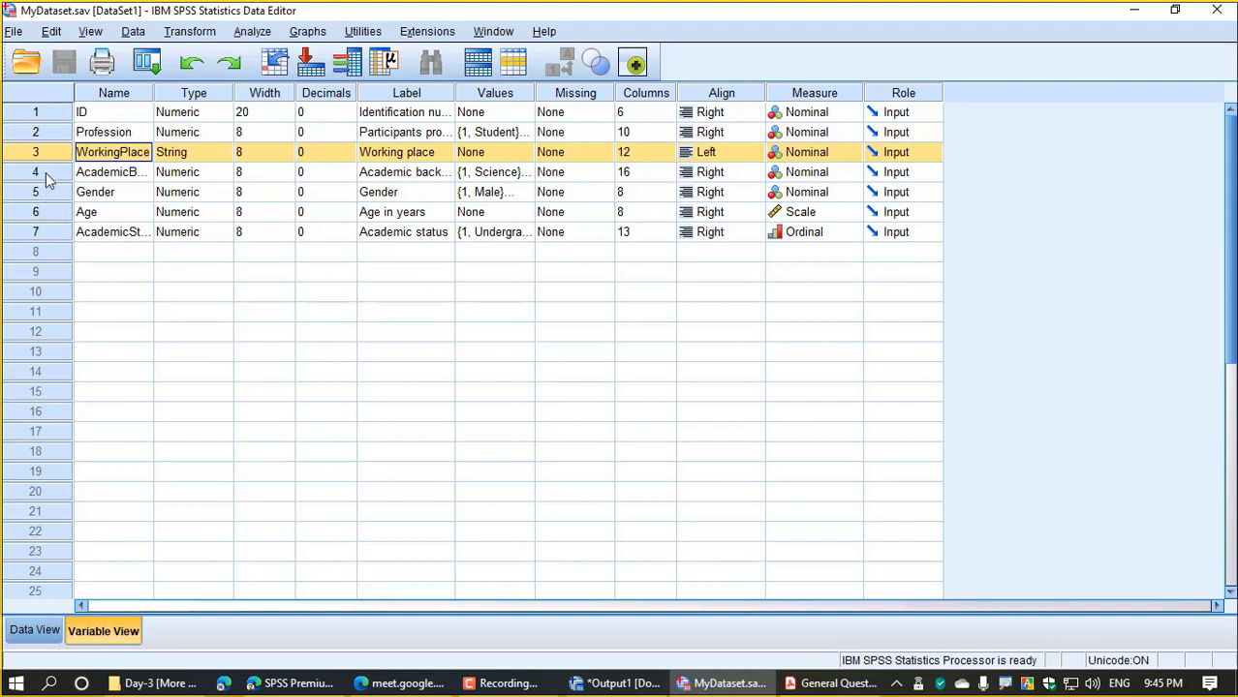
pyautogui.press('Up')
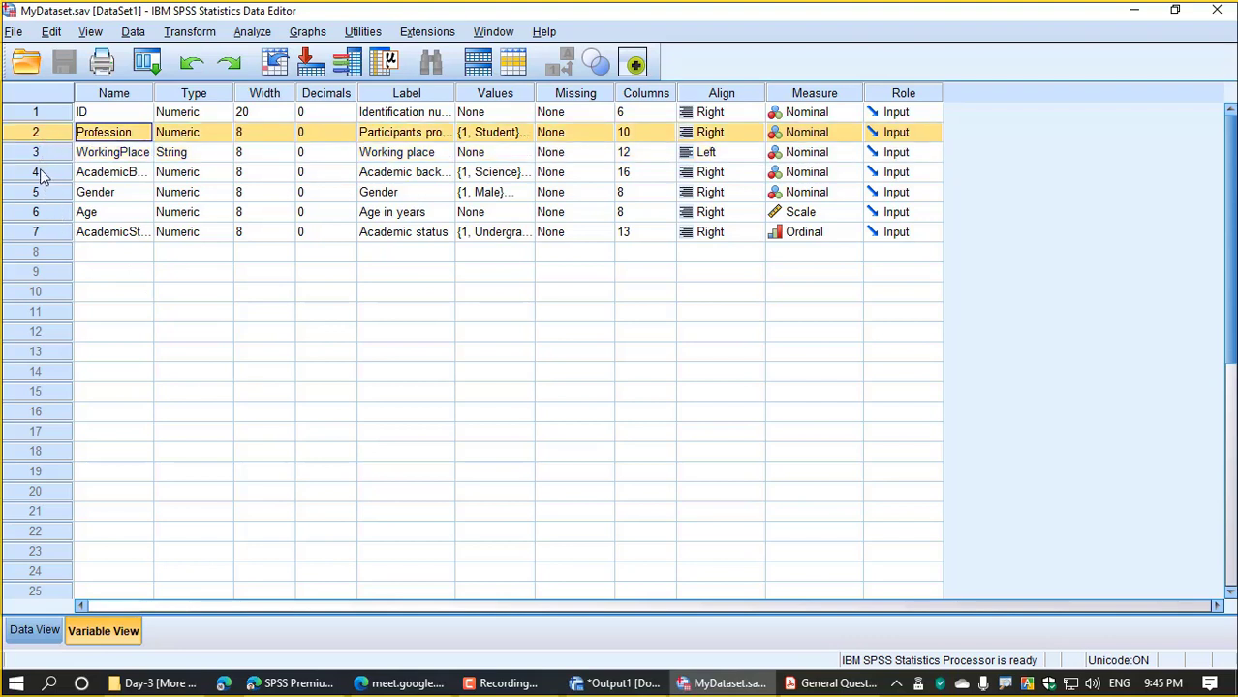
pyautogui.press('Down')
pyautogui.press('Down')
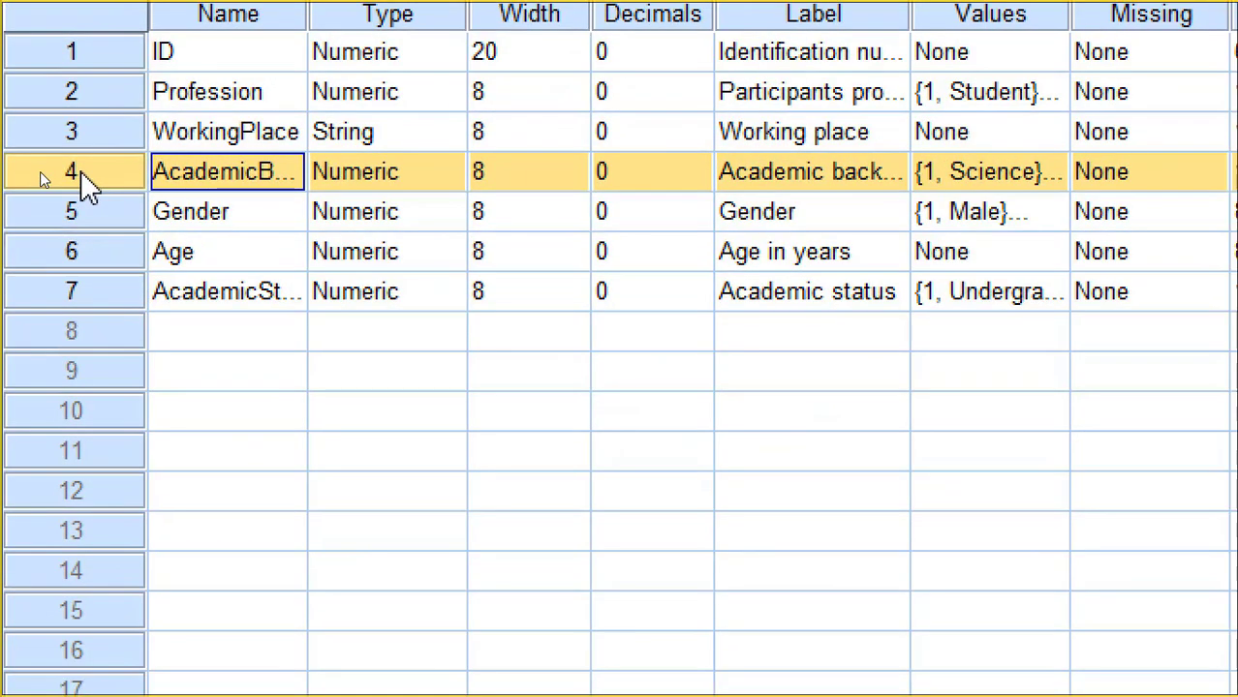
pyautogui.press('Right')
# - Inspect the academic background variable's value labels Science, Arts, Business and Other one by one, and close the dialog without changes
pyautogui.click(1060, 175)
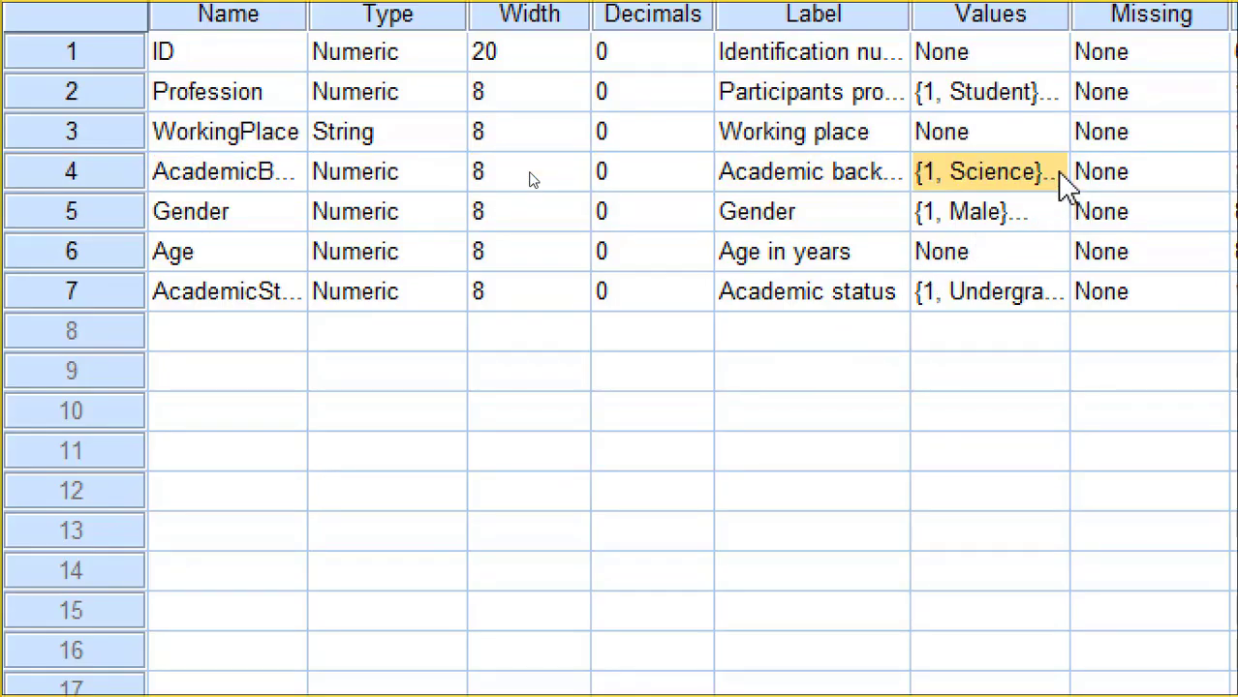
pyautogui.click(1061, 176)
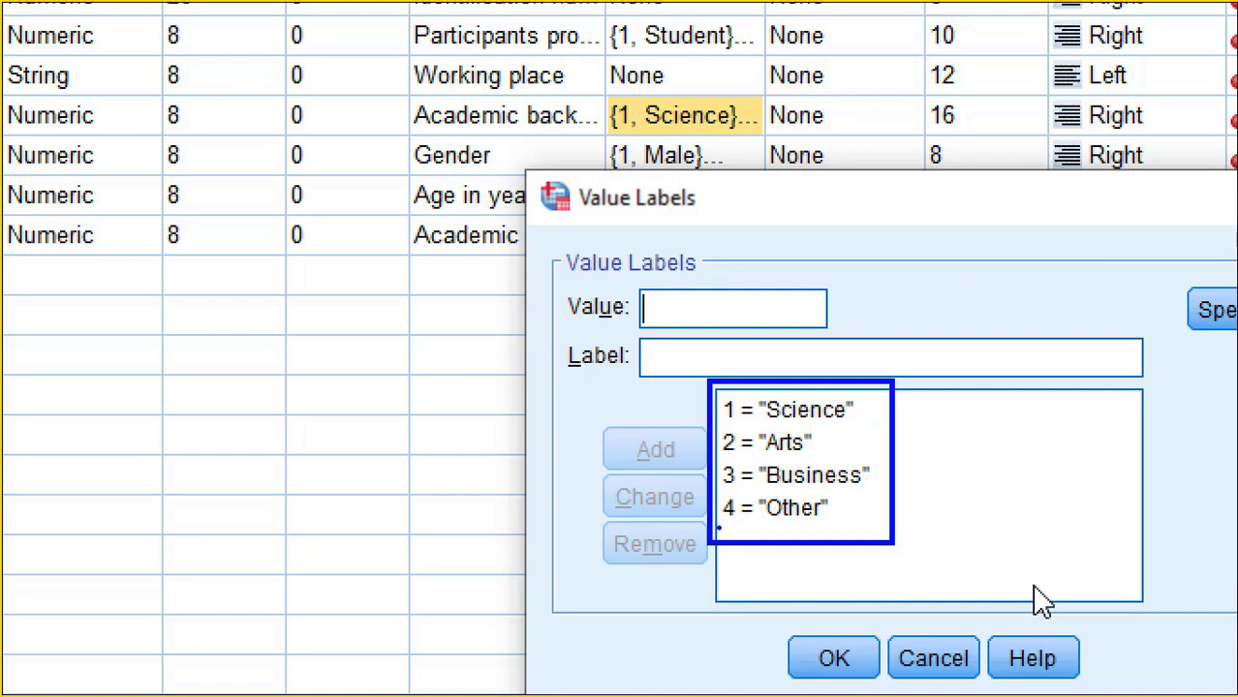
pyautogui.click(781, 409)
pyautogui.click(786, 442)
pyautogui.click(802, 479)
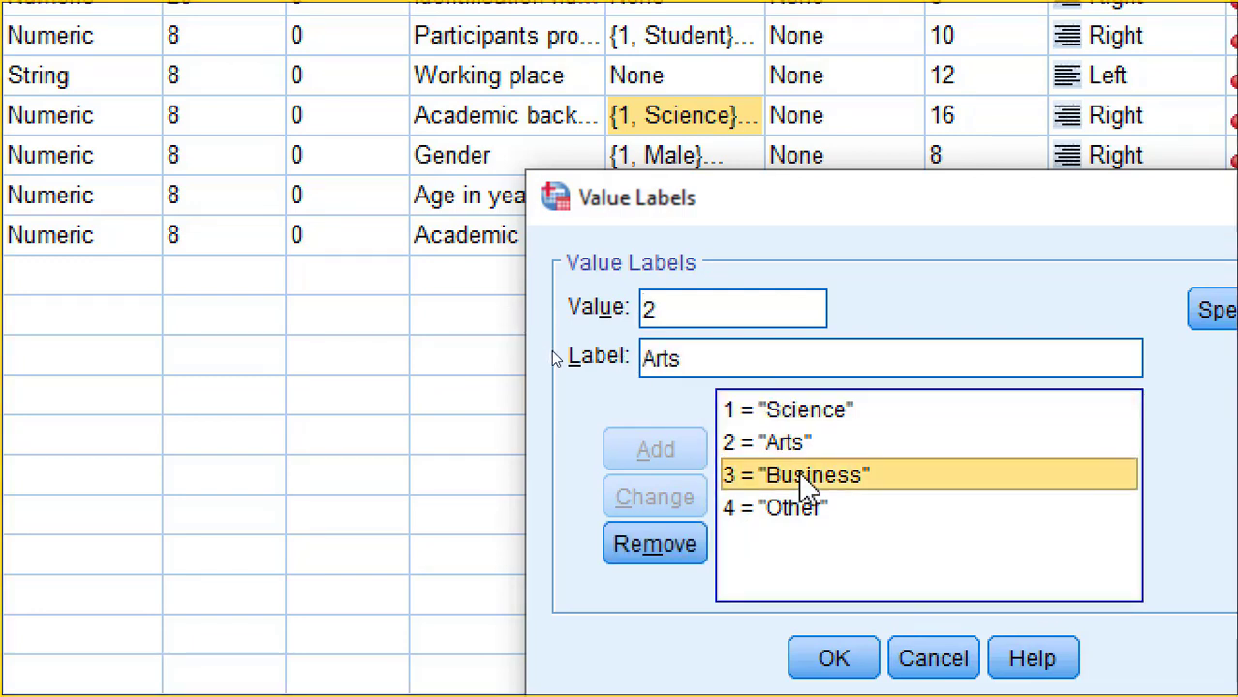
pyautogui.click(803, 510)
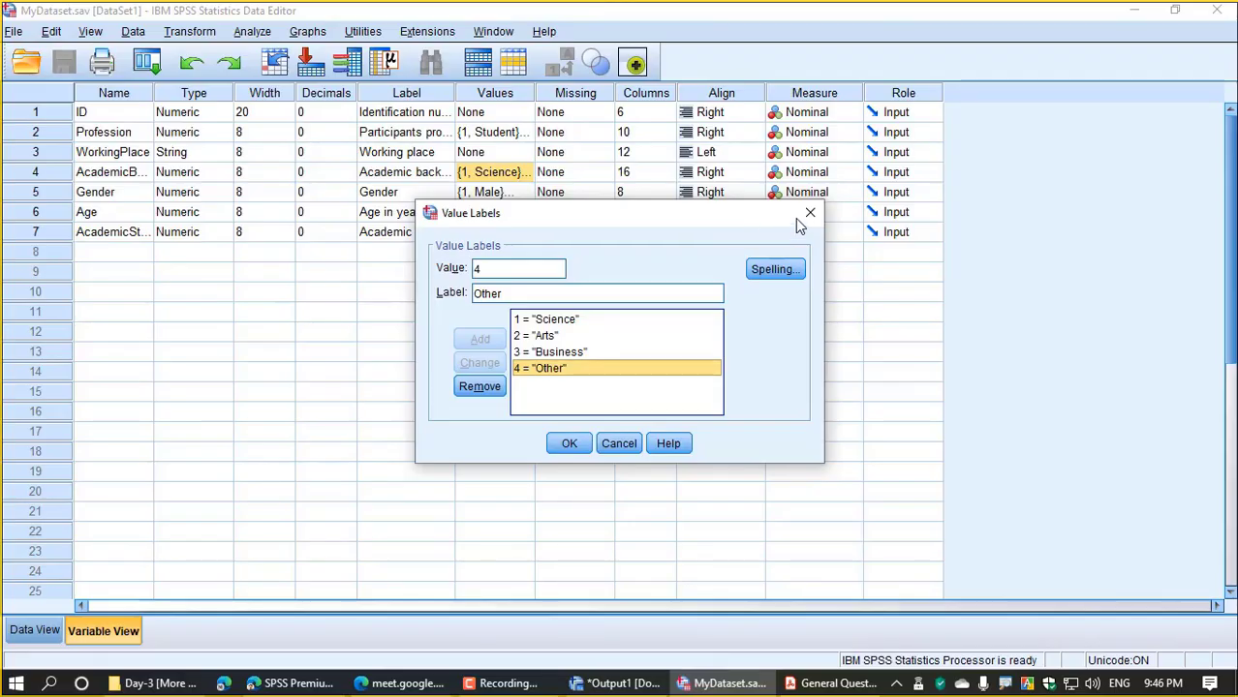
pyautogui.click(1114, 199)
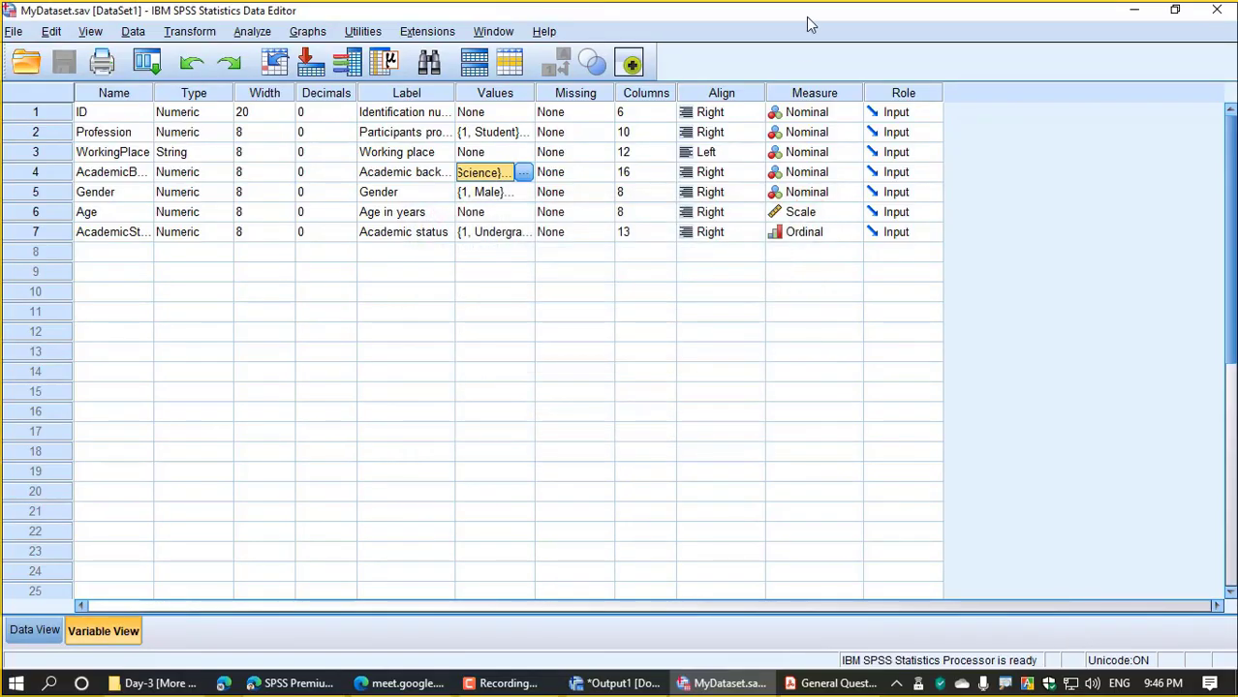
# - Return to the lesson page in the browser and underline the multiple-choice nominal and open-ended scale measured response items
pyautogui.click(291, 683)
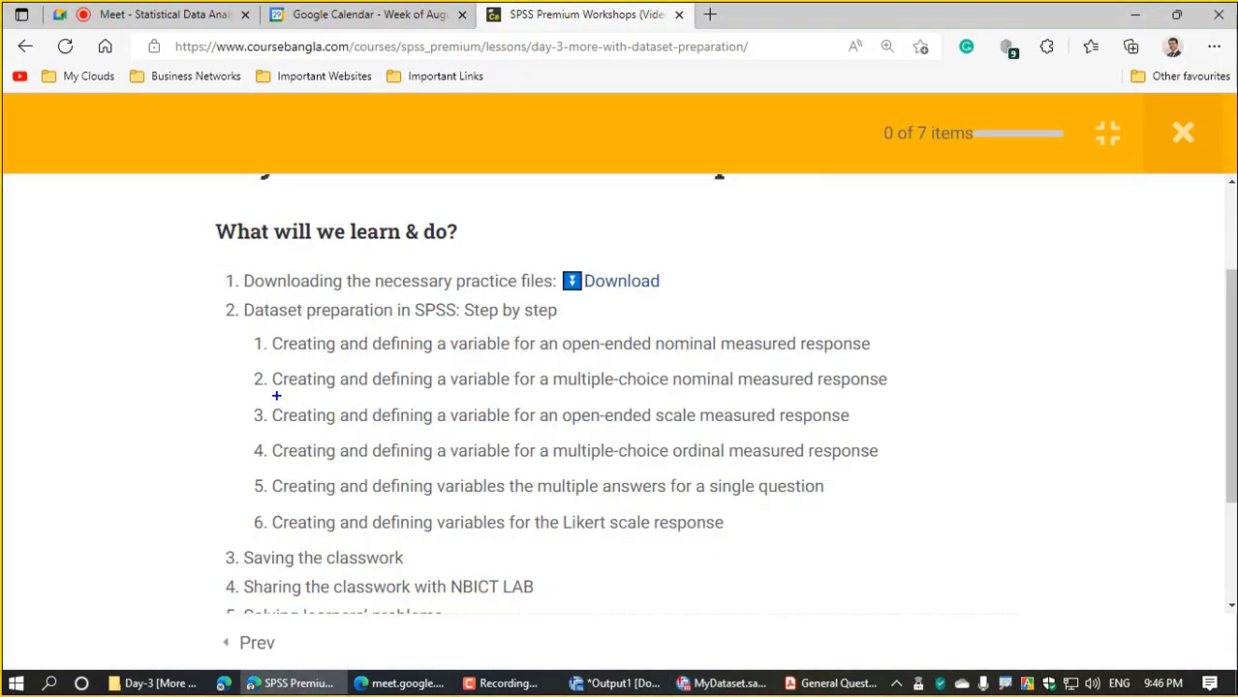
pyautogui.moveTo(276, 395); pyautogui.dragTo(899, 394)
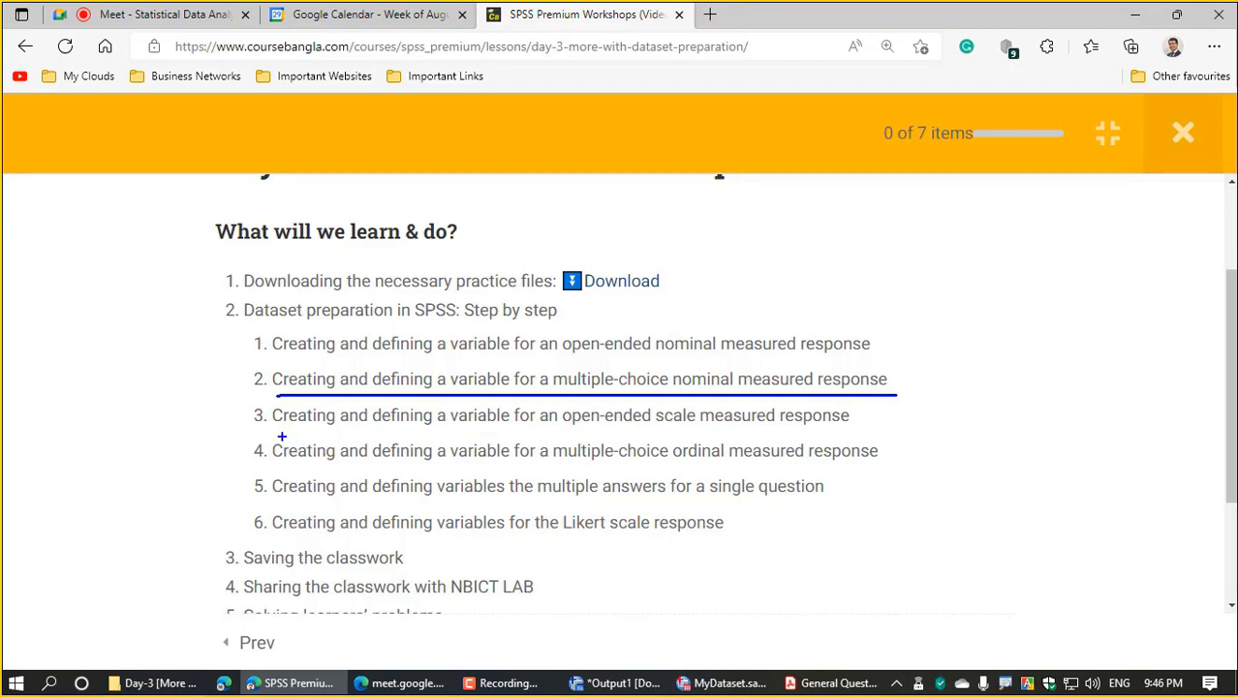
pyautogui.moveTo(259, 436); pyautogui.dragTo(856, 434)
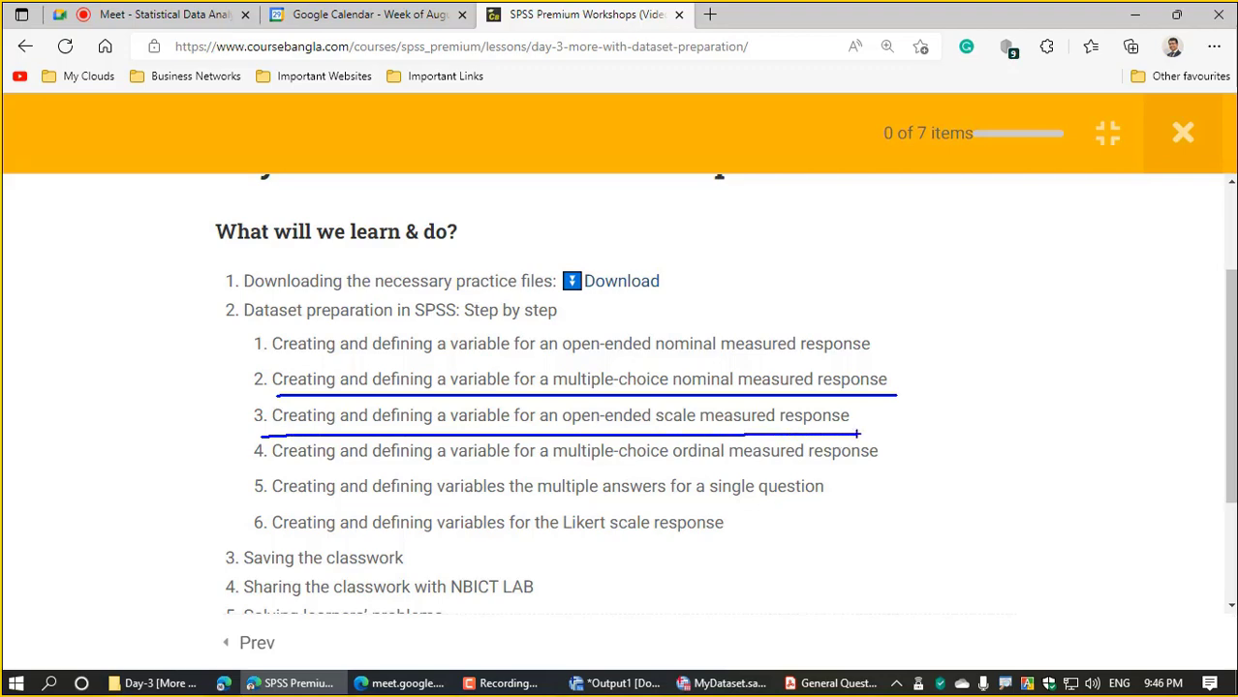
# - Switch to the General Questionnaire PDF, box the Age question, handwrite coded ranges 1: 20–25 and 2: 26–30 inside it, and clear the markings
pyautogui.moveTo(833, 683)
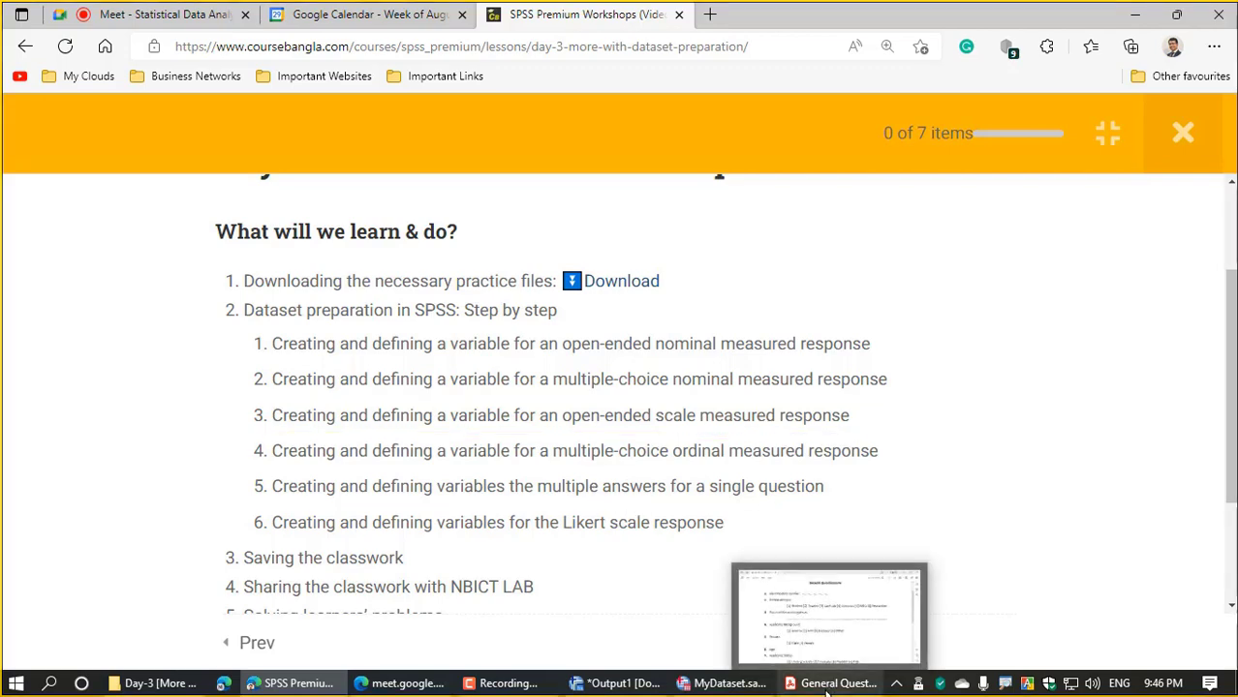
pyautogui.click(812, 662)
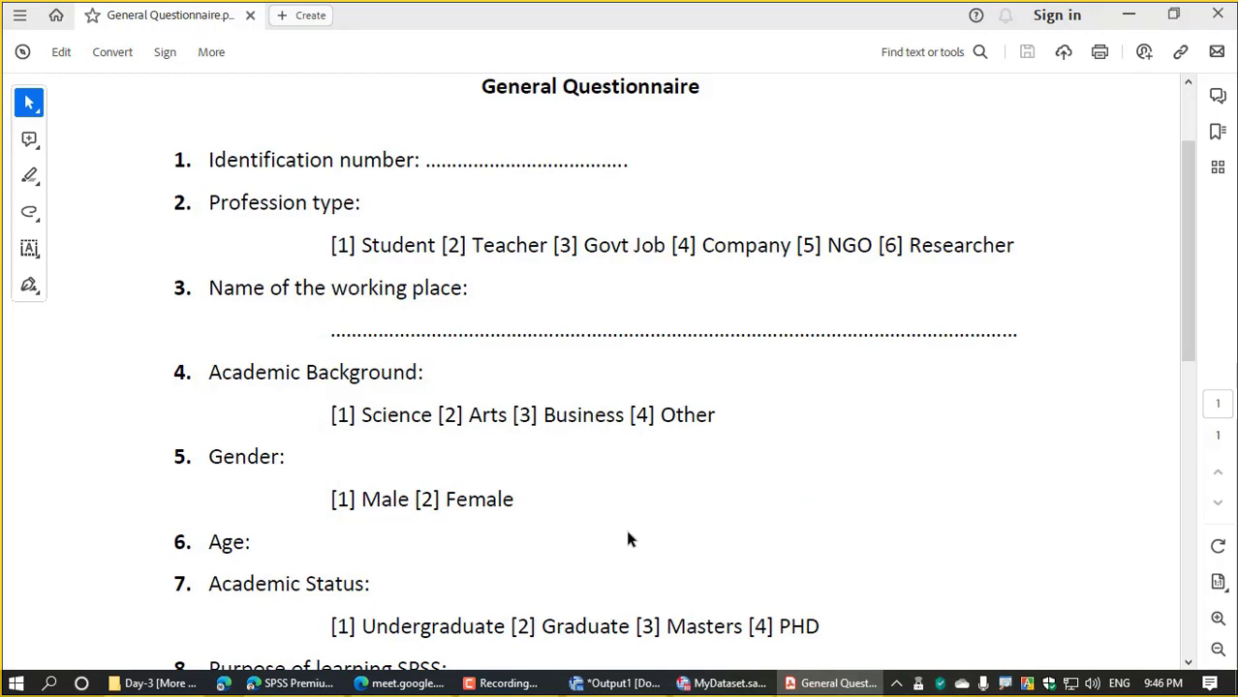
pyautogui.scroll(-3, 626, 532)
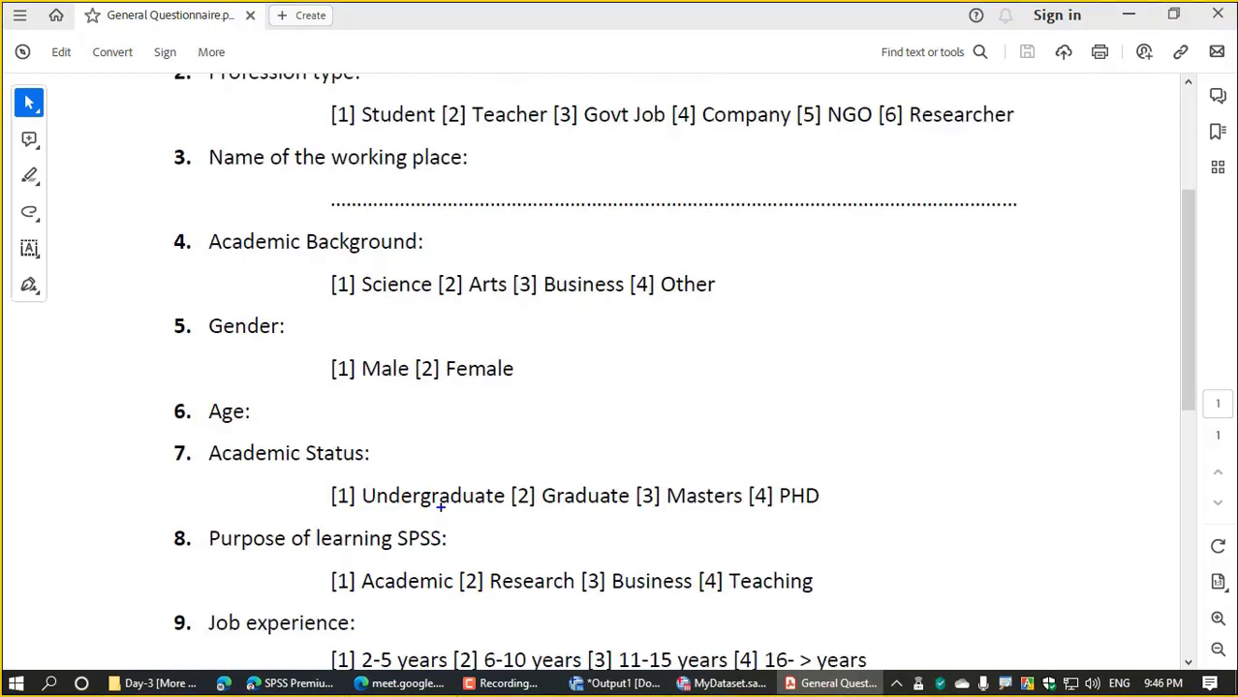
pyautogui.moveTo(157, 380); pyautogui.dragTo(940, 435)
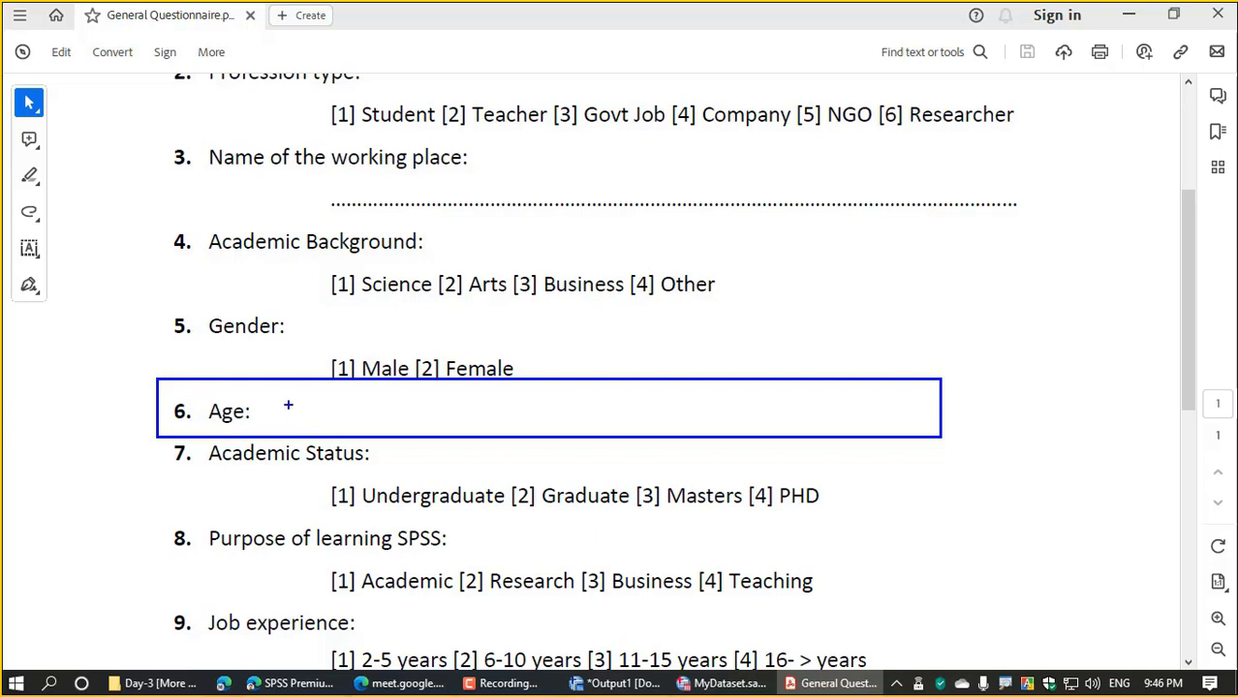
pyautogui.moveTo(284, 404)
pyautogui.mouseDown()
pyautogui.moveTo(298, 431)
pyautogui.moveTo(301, 398)
pyautogui.moveTo(333, 397)
pyautogui.moveTo(328, 417)
pyautogui.moveTo(361, 417)
pyautogui.moveTo(363, 406)
pyautogui.moveTo(361, 419)
pyautogui.moveTo(371, 396)
pyautogui.moveTo(460, 402)
pyautogui.moveTo(459, 424)
pyautogui.moveTo(521, 425)
pyautogui.moveTo(563, 403)
pyautogui.moveTo(568, 420)
pyautogui.moveTo(591, 411)
pyautogui.moveTo(553, 433)
pyautogui.moveTo(645, 391)
pyautogui.moveTo(642, 415)
pyautogui.moveTo(793, 424)
pyautogui.mouseUp()
pyautogui.moveTo(839, 384); pyautogui.dragTo(841, 386)
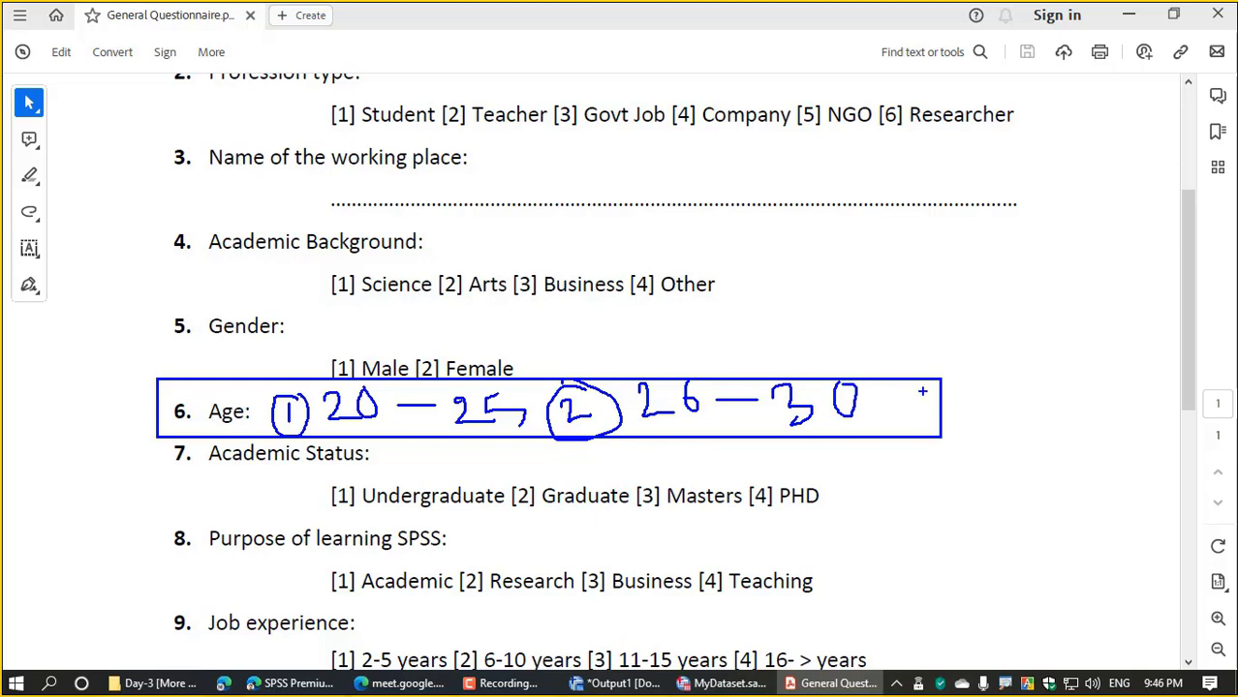
pyautogui.press('e')
# - Box the Age question again, mark and underline its open answer space, and clear the markings
pyautogui.moveTo(160, 389)
pyautogui.mouseDown()
pyautogui.moveTo(340, 425)
pyautogui.moveTo(851, 436)
pyautogui.mouseUp()
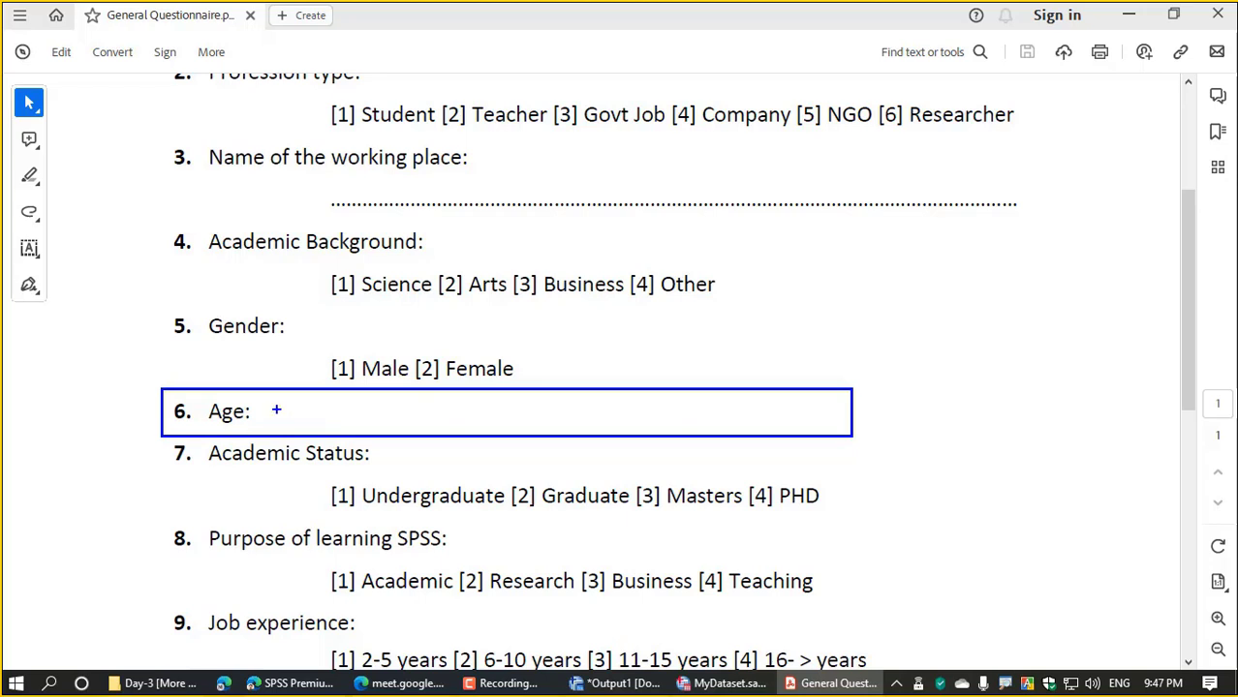
pyautogui.moveTo(276, 411)
pyautogui.mouseDown()
pyautogui.moveTo(291, 426)
pyautogui.moveTo(318, 412)
pyautogui.mouseUp()
pyautogui.moveTo(313, 408); pyautogui.dragTo(313, 418)
pyautogui.moveTo(279, 433); pyautogui.dragTo(339, 432)
pyautogui.moveTo(219, 435); pyautogui.dragTo(354, 430)
pyautogui.press('Escape')
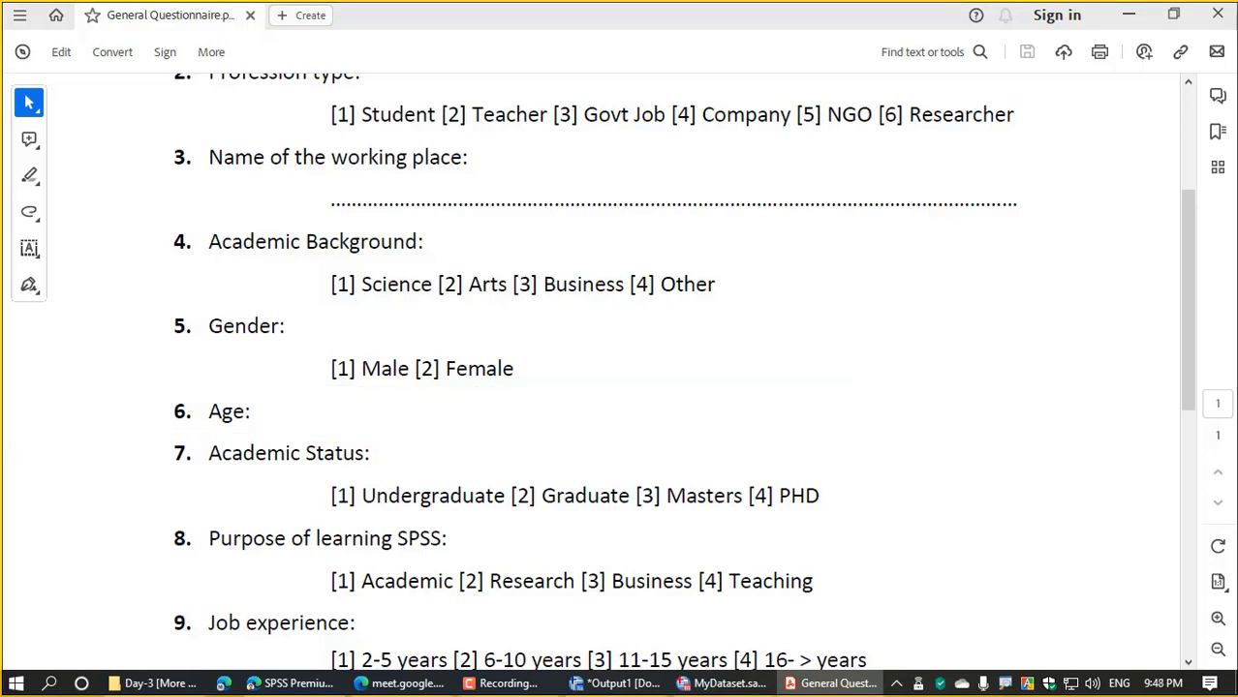
# - Switch to MyDataset.sav in SPSS, underline the Age variable's name, type and measure, and clear the underlines
pyautogui.moveTo(699, 669)
pyautogui.click(779, 598)
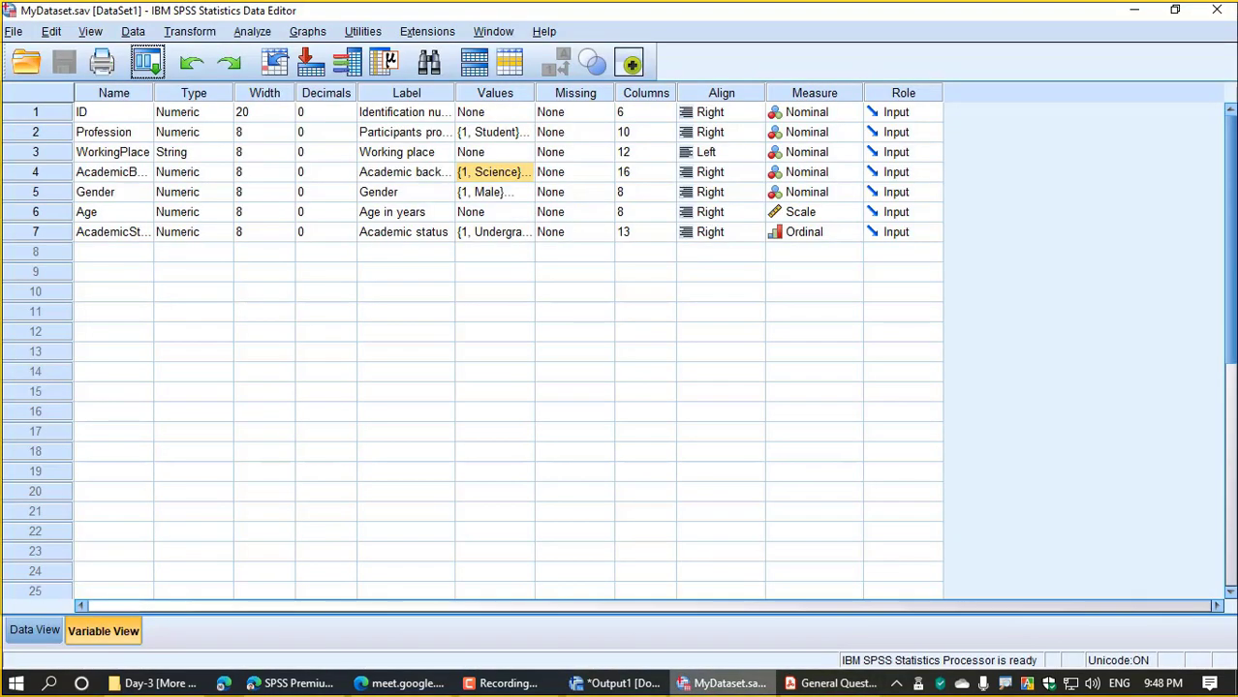
pyautogui.click(55, 219)
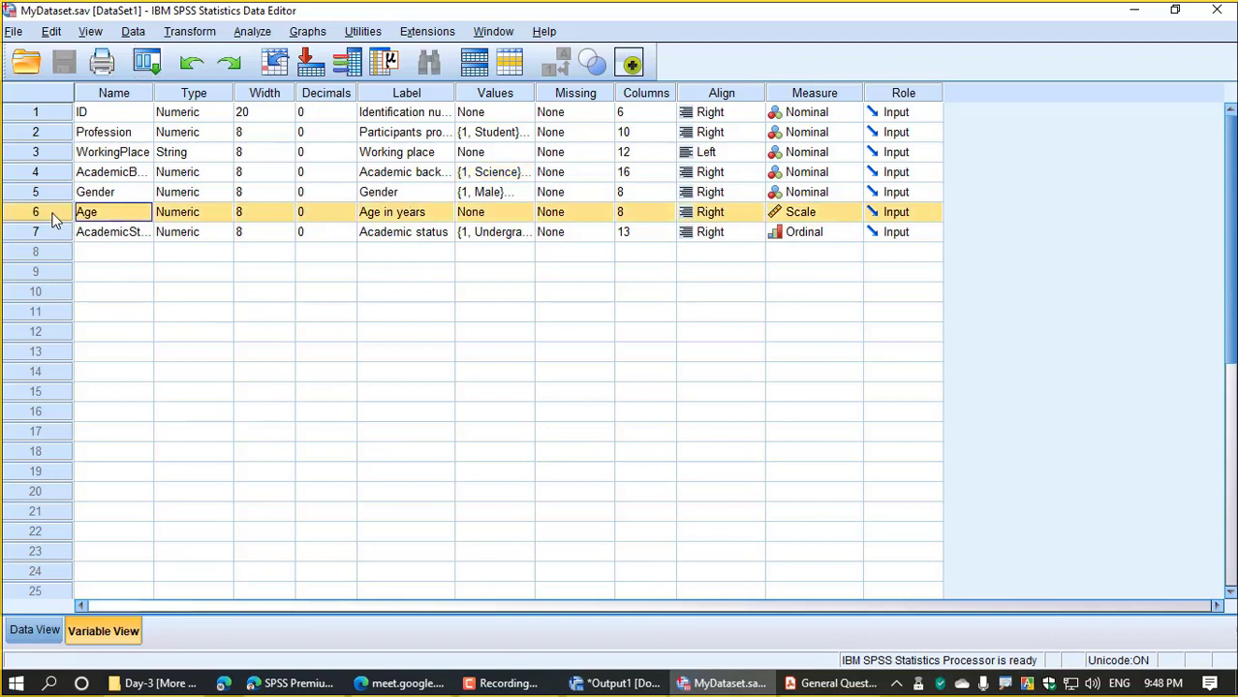
pyautogui.moveTo(76, 223); pyautogui.dragTo(205, 222)
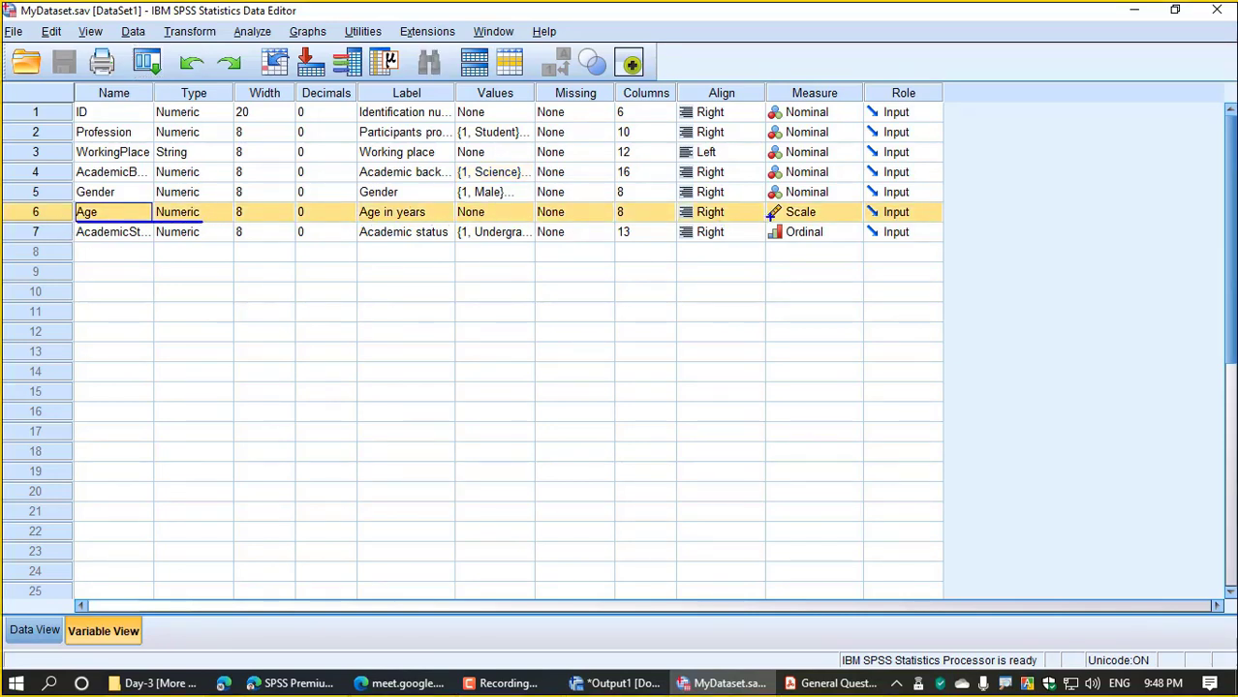
pyautogui.moveTo(772, 219); pyautogui.dragTo(835, 220)
pyautogui.moveTo(78, 204); pyautogui.dragTo(133, 204)
pyautogui.press('Escape')
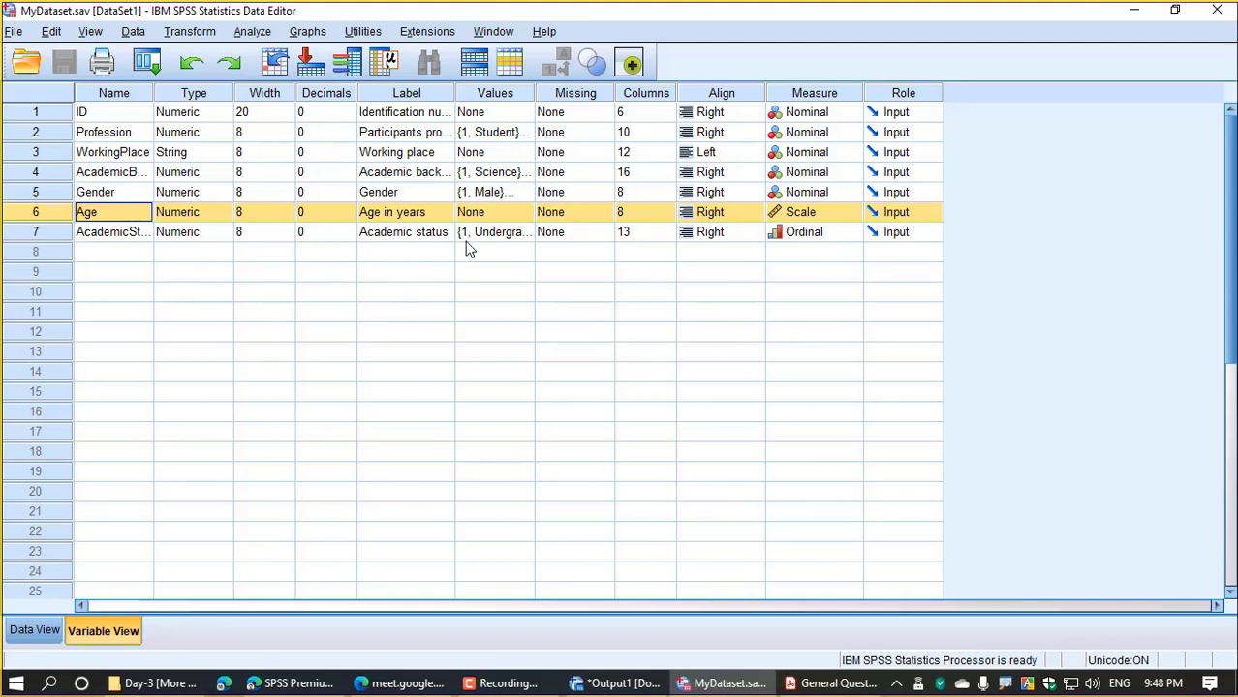
# - Inspect the Gender variable's value labels Male and Female, and close the dialog without changes
pyautogui.click(518, 194)
pyautogui.click(524, 192)
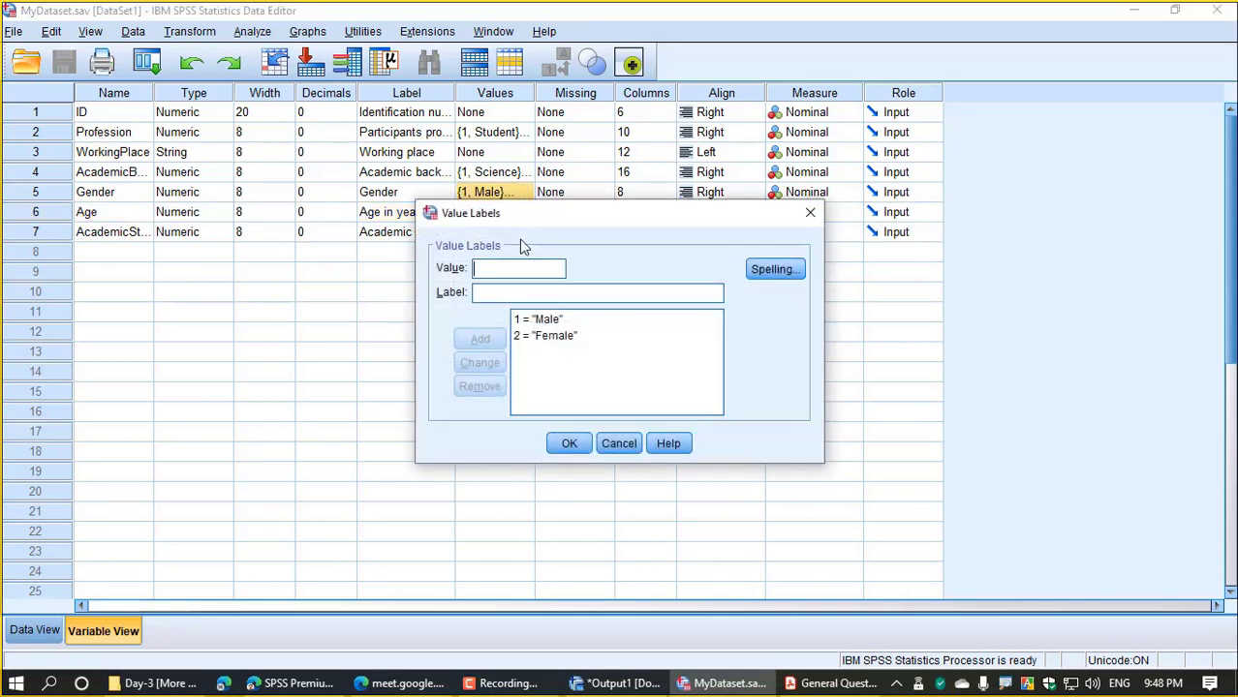
pyautogui.click(521, 321)
pyautogui.click(531, 335)
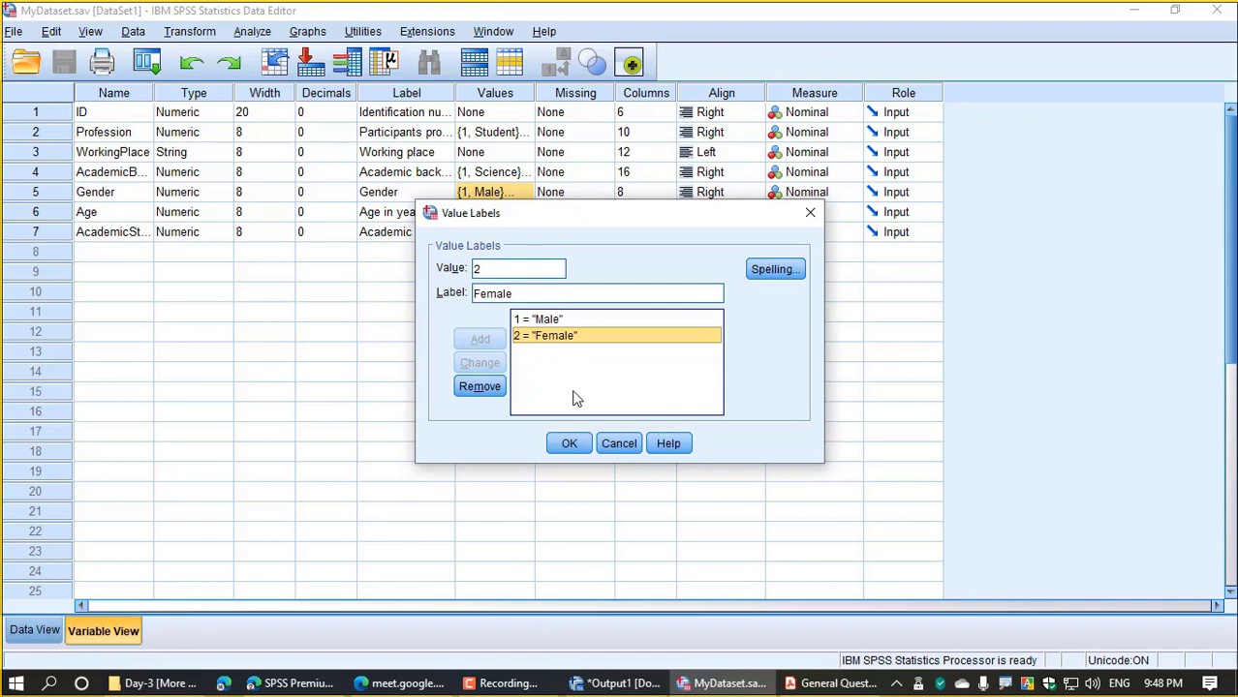
pyautogui.click(618, 444)
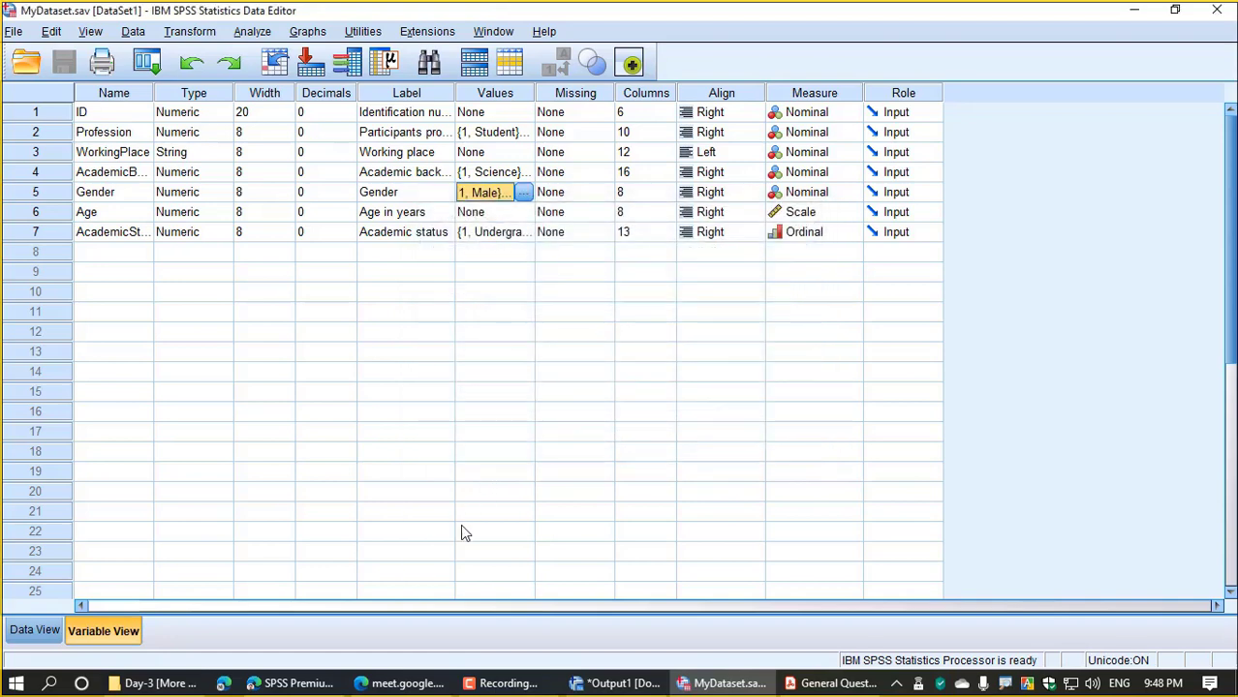
# - Return to the lesson page and underline the open-ended scale and multiple-choice ordinal measured response items
pyautogui.click(290, 683)
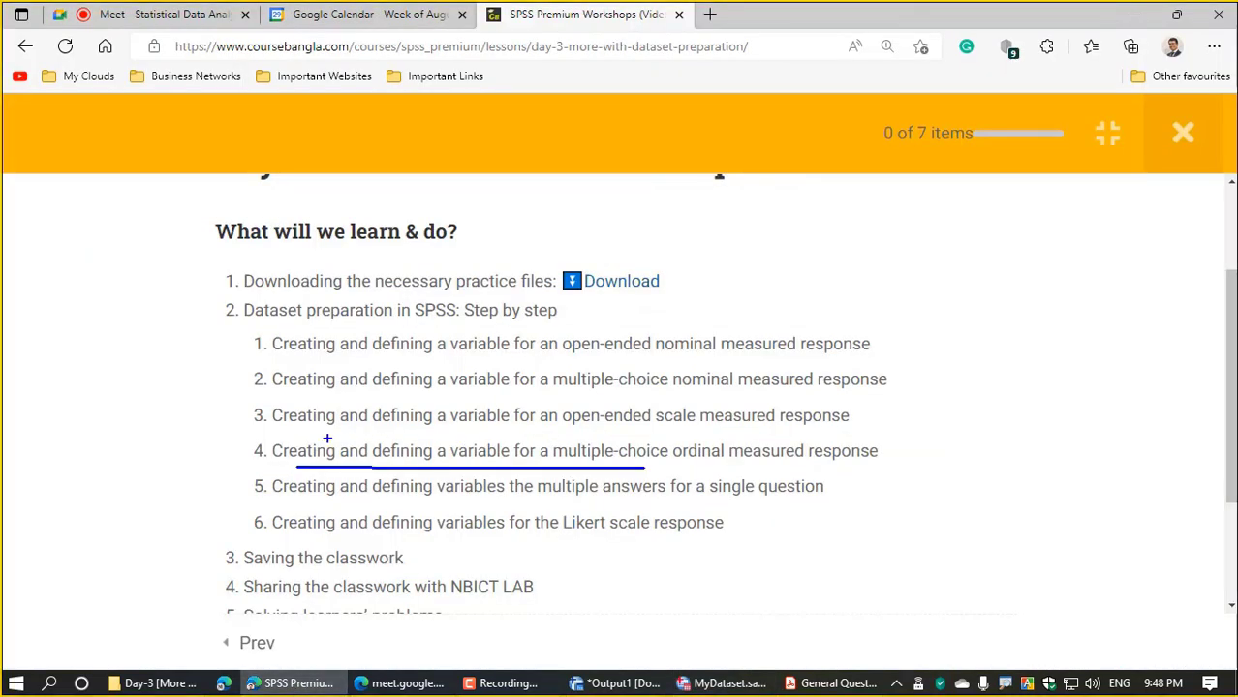
pyautogui.moveTo(308, 438); pyautogui.dragTo(856, 435)
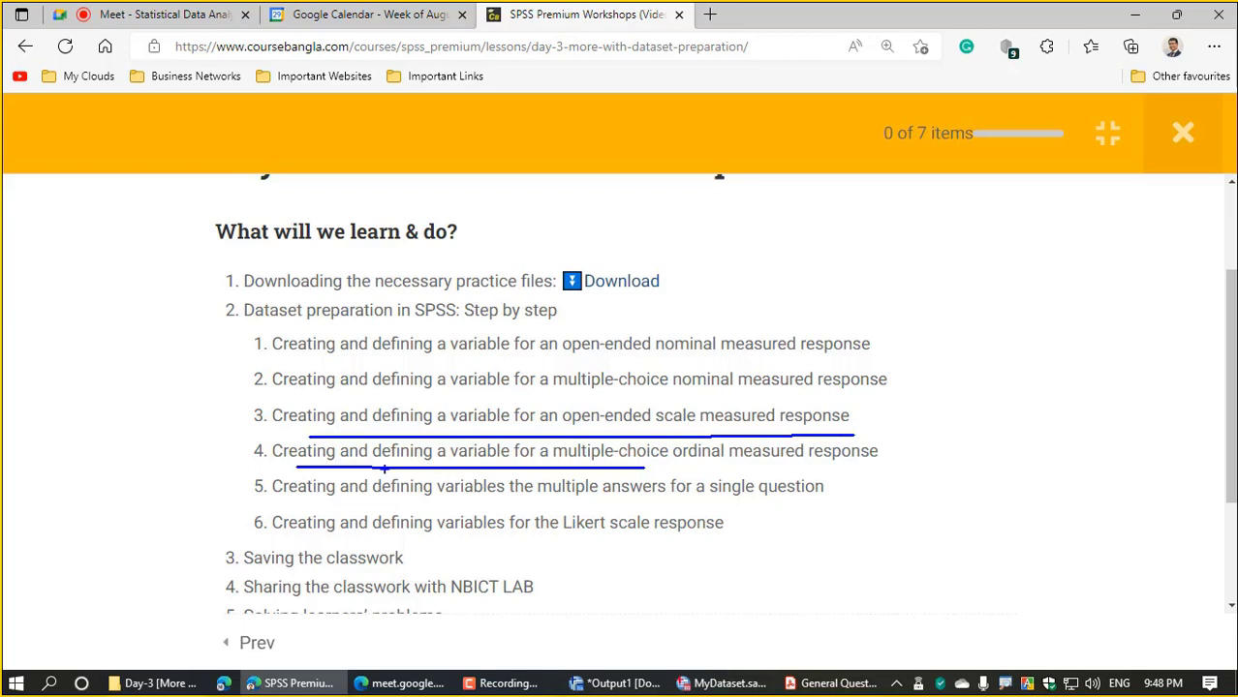
pyautogui.moveTo(384, 469); pyautogui.dragTo(893, 468)
# - Switch to the General Questionnaire PDF, underline the Academic Status question and its options Undergraduate, Graduate, Masters and PHD, and clear the underlines
pyautogui.click(813, 683)
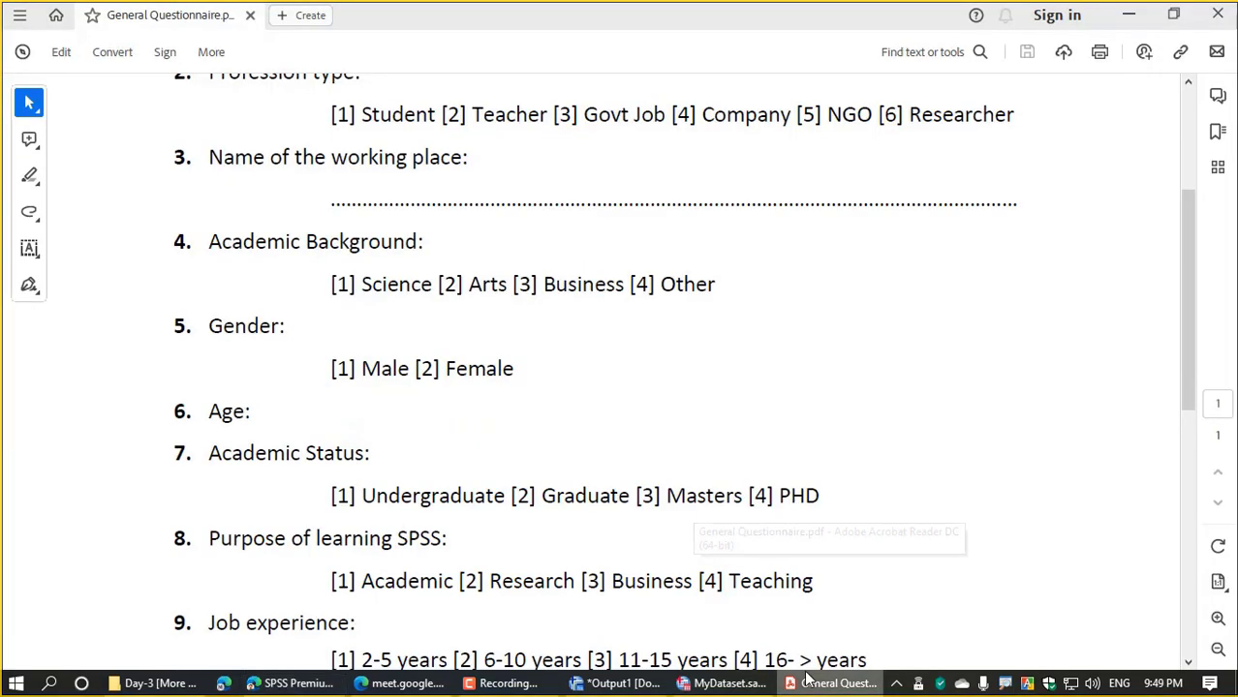
pyautogui.scroll(-3, 704, 536)
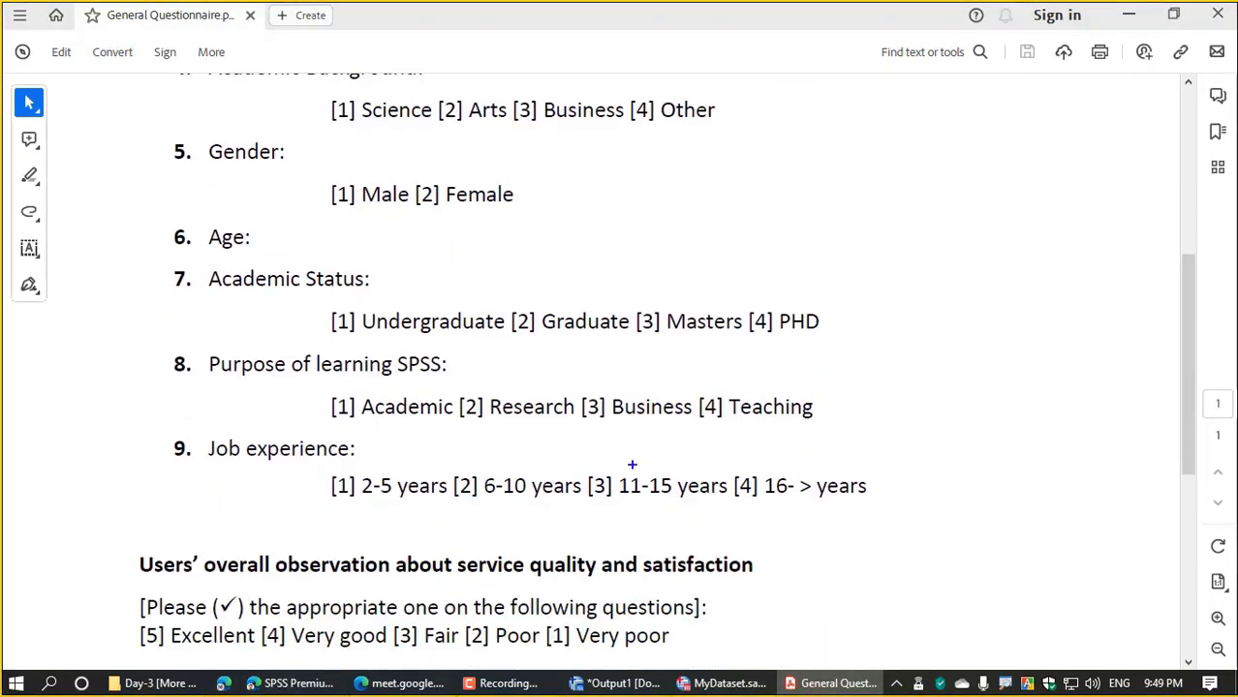
pyautogui.moveTo(331, 339); pyautogui.dragTo(870, 340)
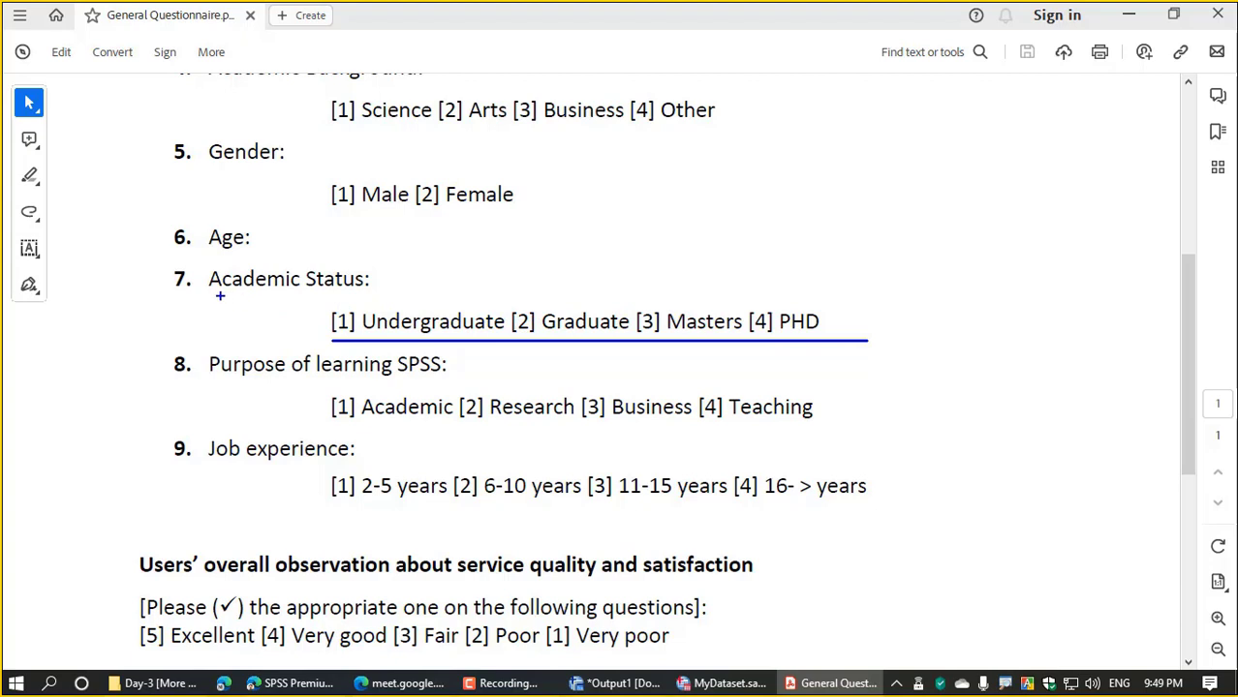
pyautogui.moveTo(220, 295); pyautogui.dragTo(360, 294)
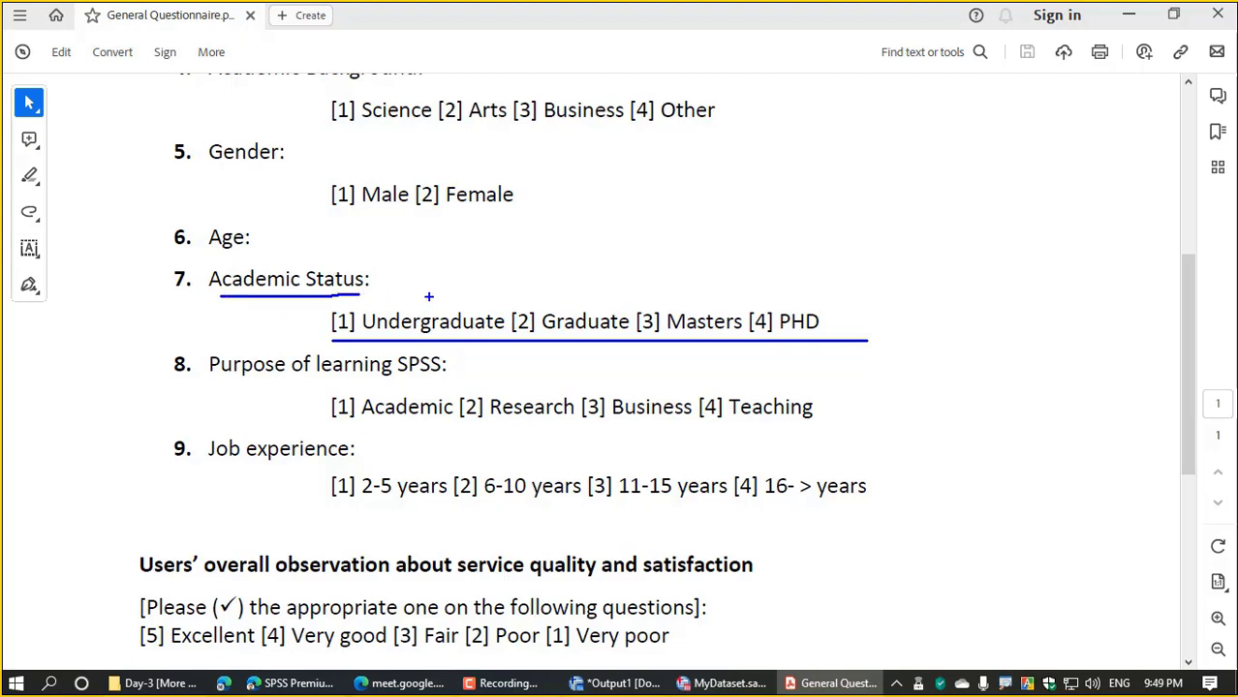
pyautogui.moveTo(356, 335); pyautogui.dragTo(846, 335)
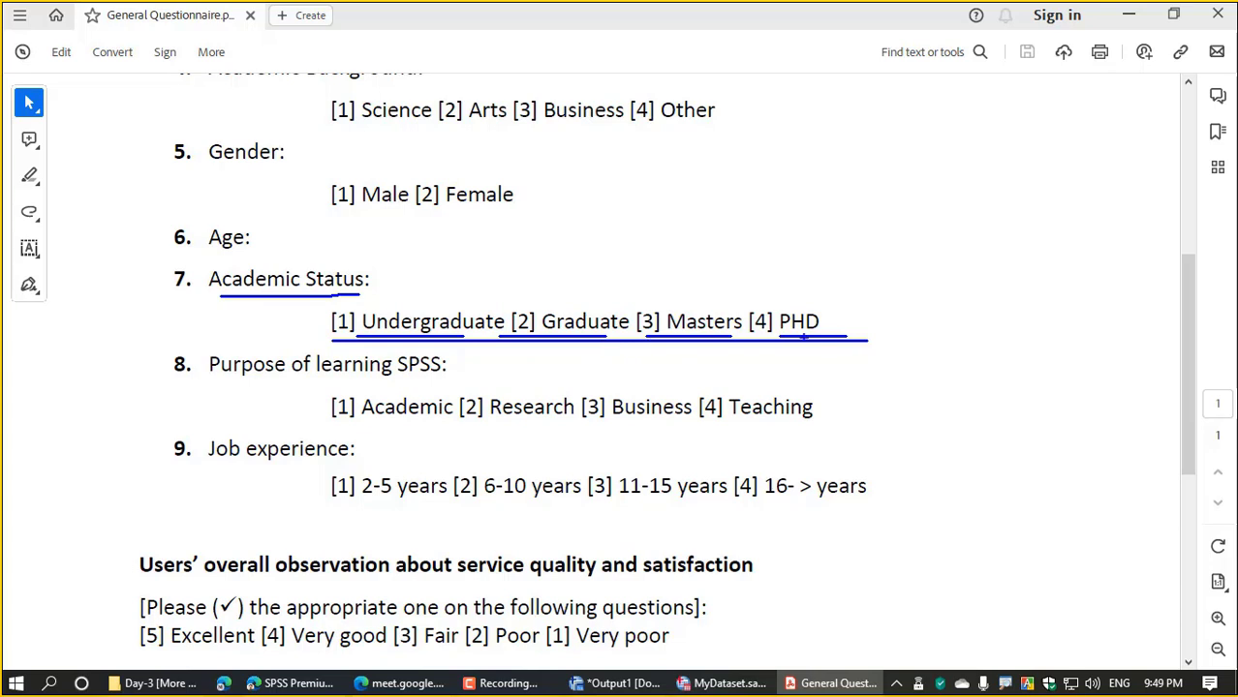
pyautogui.moveTo(775, 336); pyautogui.dragTo(831, 335)
pyautogui.moveTo(230, 294); pyautogui.dragTo(359, 294)
pyautogui.moveTo(394, 336); pyautogui.dragTo(779, 336)
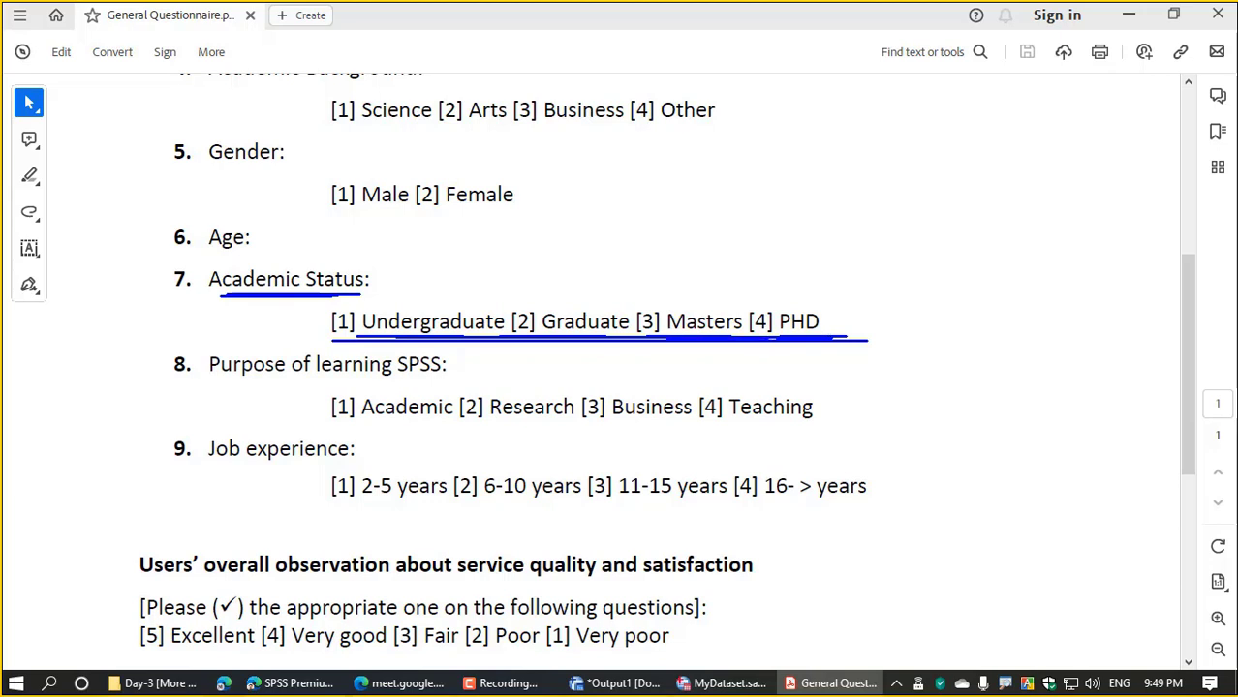
pyautogui.moveTo(331, 339); pyautogui.dragTo(319, 340)
pyautogui.moveTo(337, 336); pyautogui.dragTo(395, 336)
pyautogui.press('Escape')
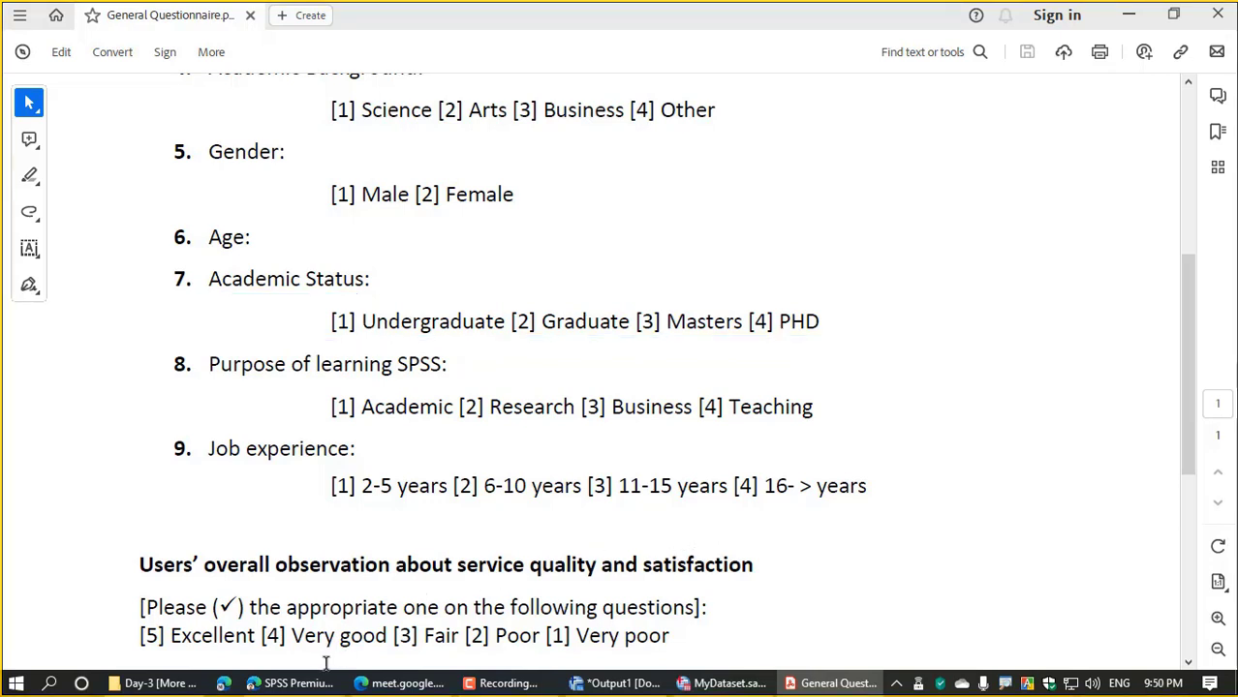
# - On the lesson page, underline the ordinal response item, outline the phrase "multiple answers for a single question", and clear the markings
pyautogui.hotkey('alt', 'Tab')
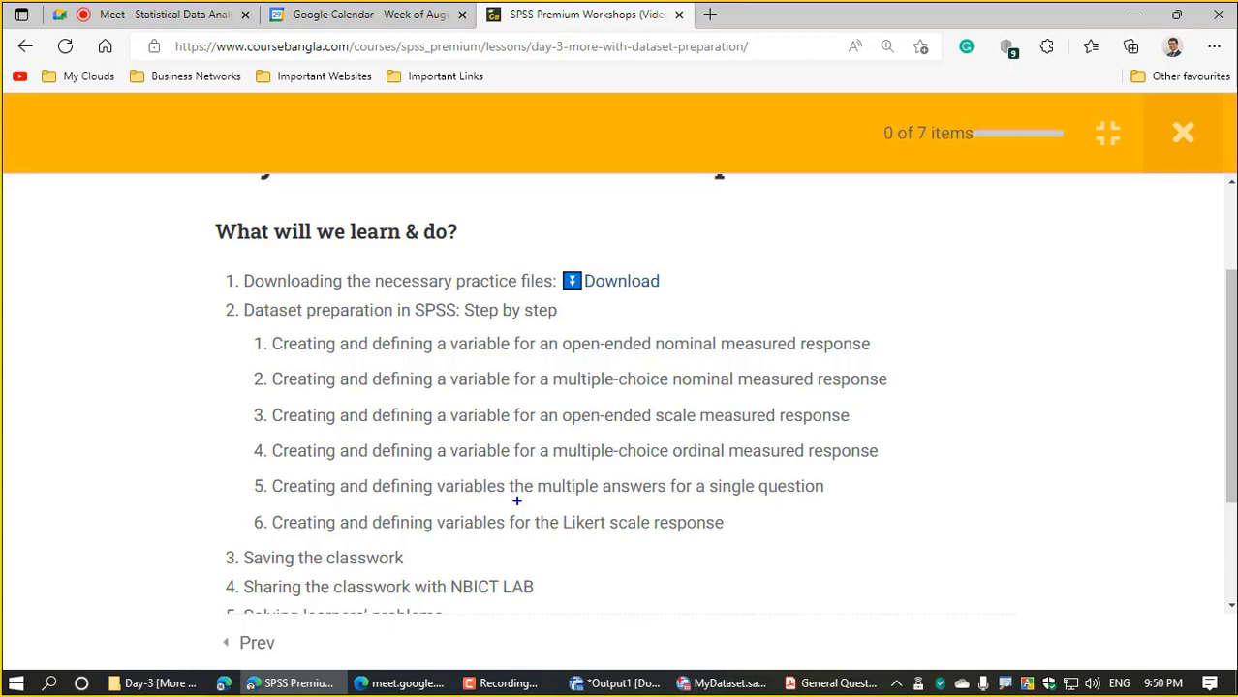
pyautogui.moveTo(303, 470); pyautogui.dragTo(888, 470)
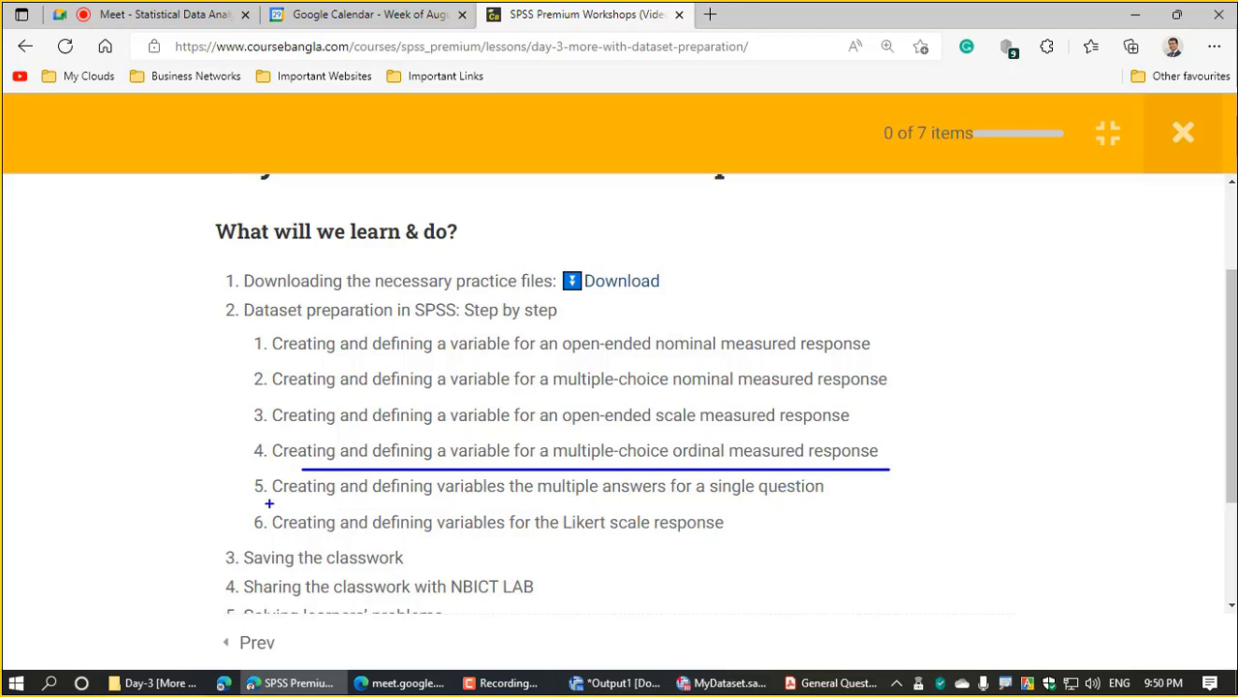
pyautogui.moveTo(269, 504)
pyautogui.mouseDown()
pyautogui.moveTo(831, 502)
pyautogui.moveTo(831, 492)
pyautogui.moveTo(786, 477)
pyautogui.moveTo(236, 484)
pyautogui.mouseUp()
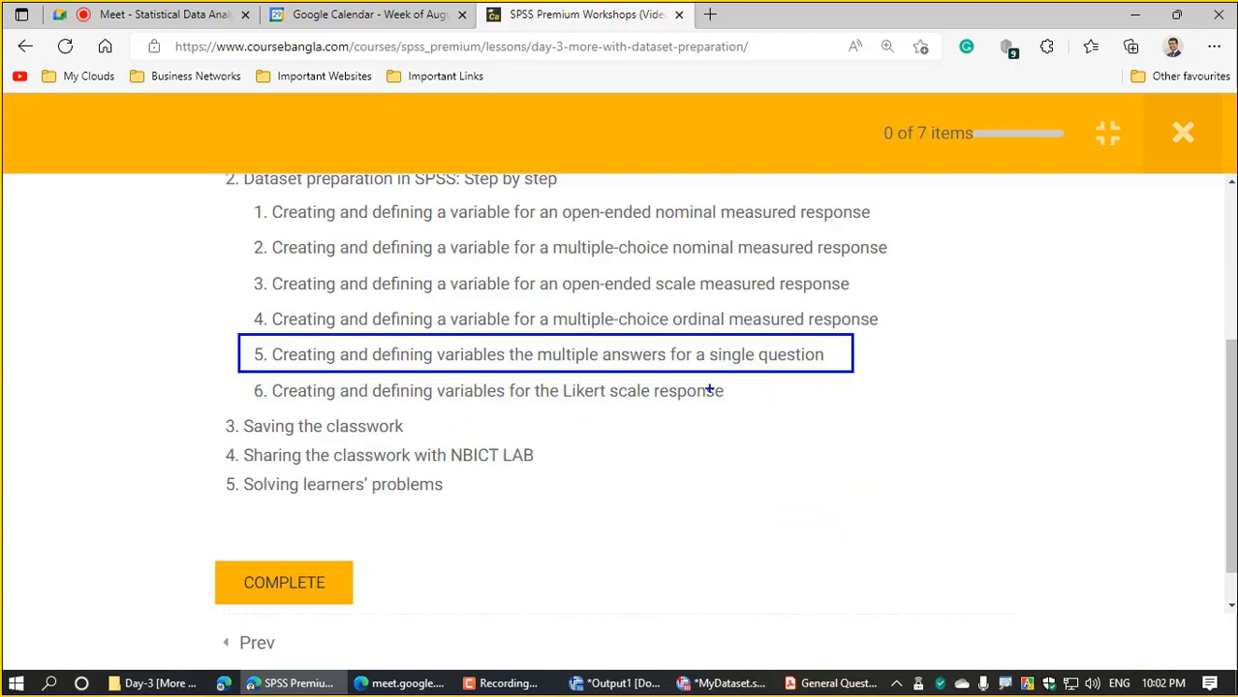
pyautogui.moveTo(539, 368)
pyautogui.mouseDown()
pyautogui.moveTo(831, 340)
pyautogui.moveTo(532, 349)
pyautogui.moveTo(539, 367)
pyautogui.moveTo(562, 369)
pyautogui.moveTo(835, 343)
pyautogui.mouseUp()
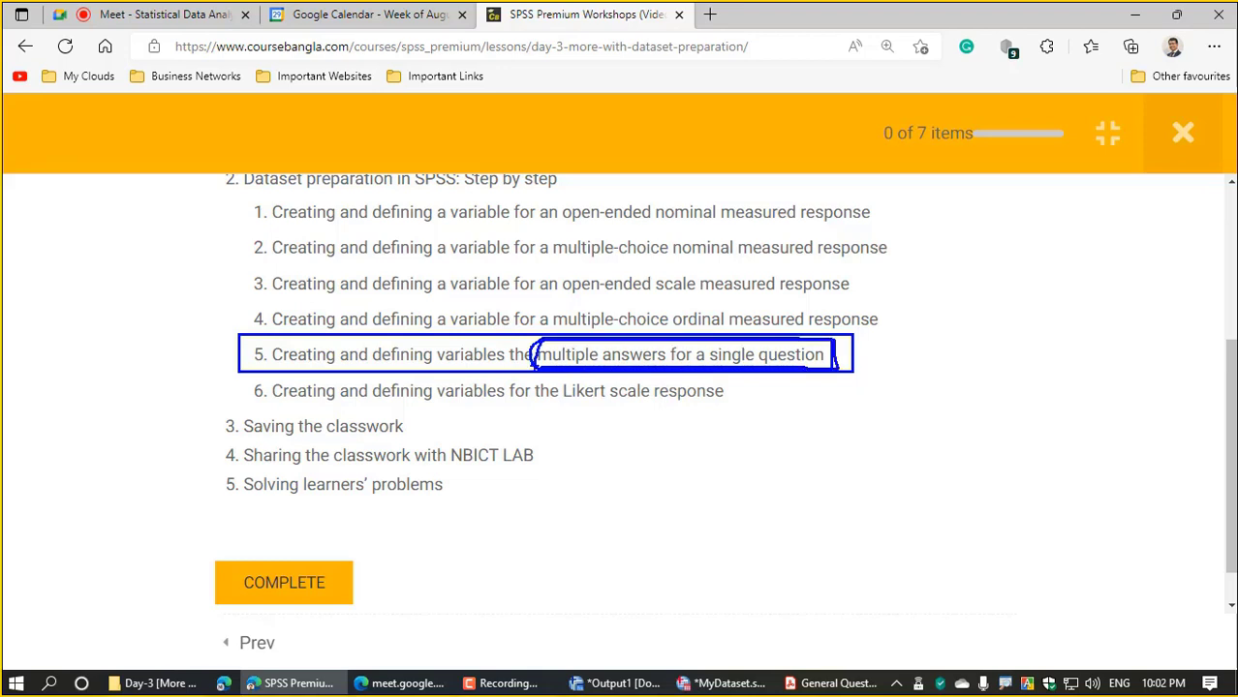
pyautogui.press('Escape')
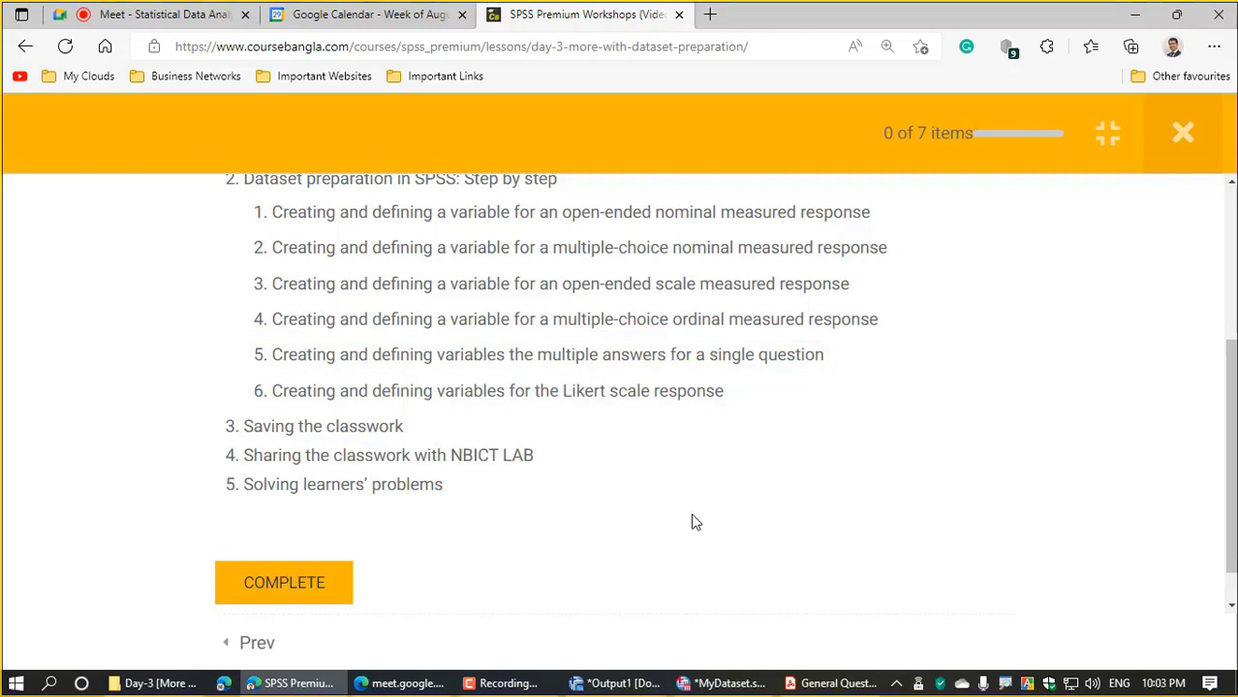
# - In the General Questionnaire PDF, outline the Purpose of learning SPSS question, tick its Research and Teaching options, and clear the markings
pyautogui.click(829, 684)
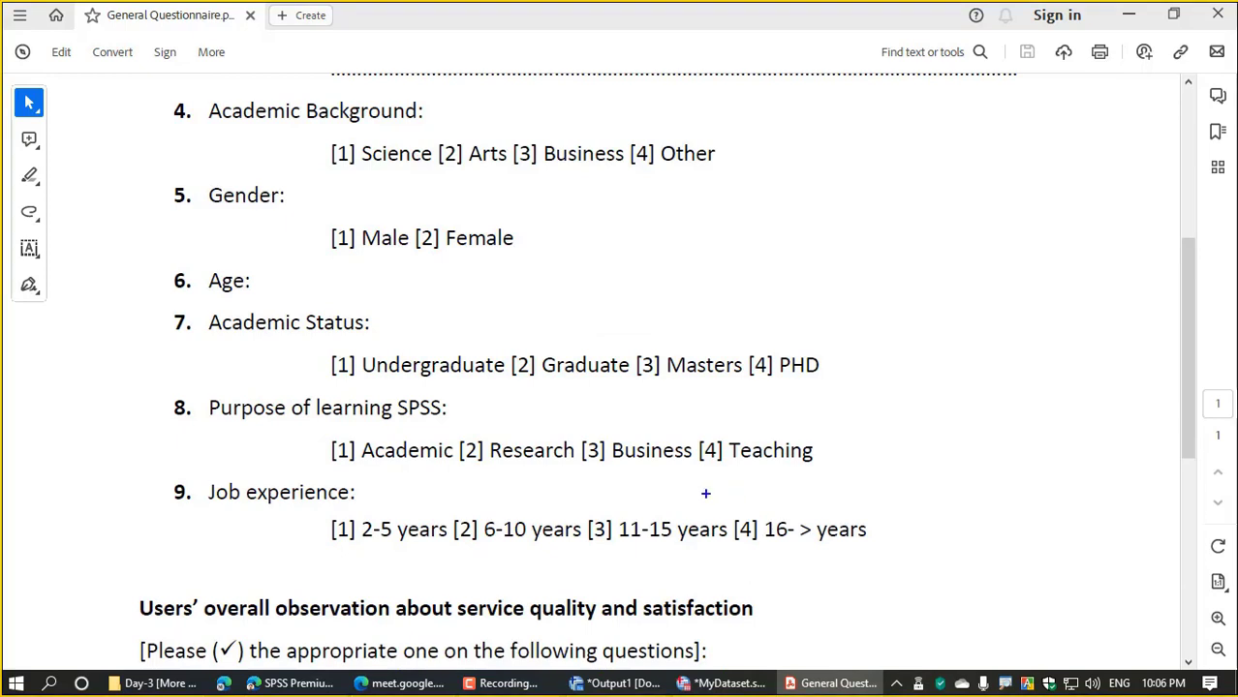
pyautogui.moveTo(150, 387); pyautogui.dragTo(853, 478)
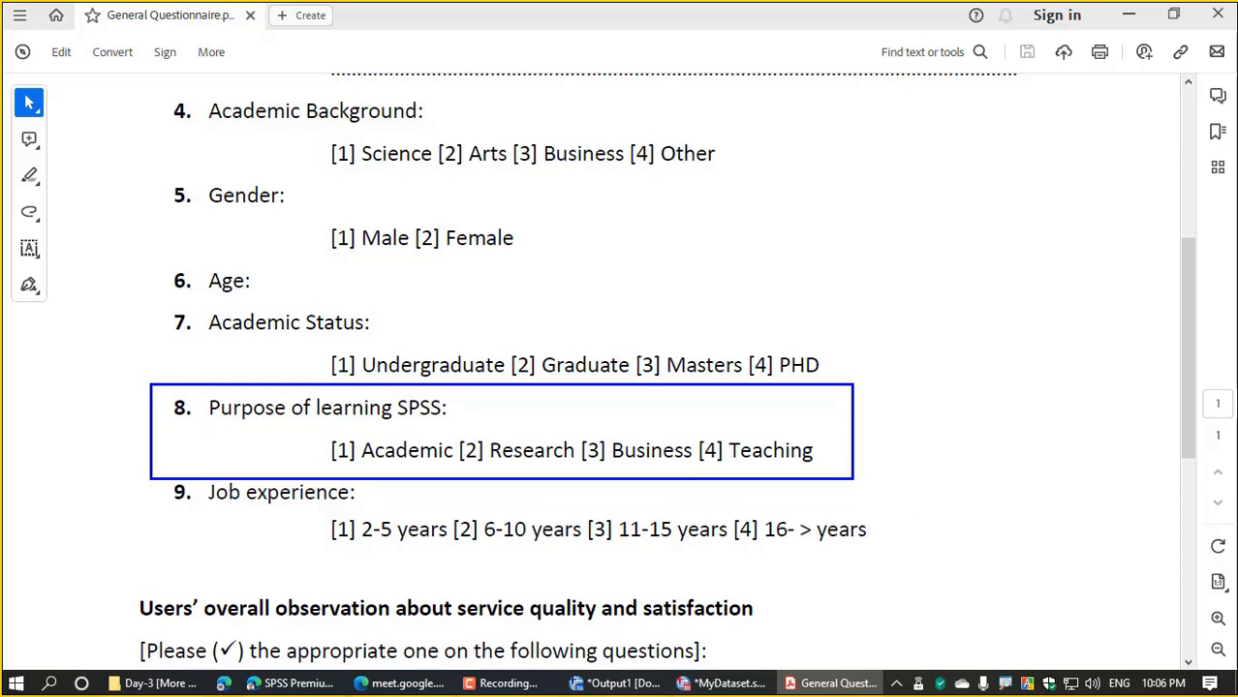
pyautogui.moveTo(852, 479); pyautogui.dragTo(881, 476)
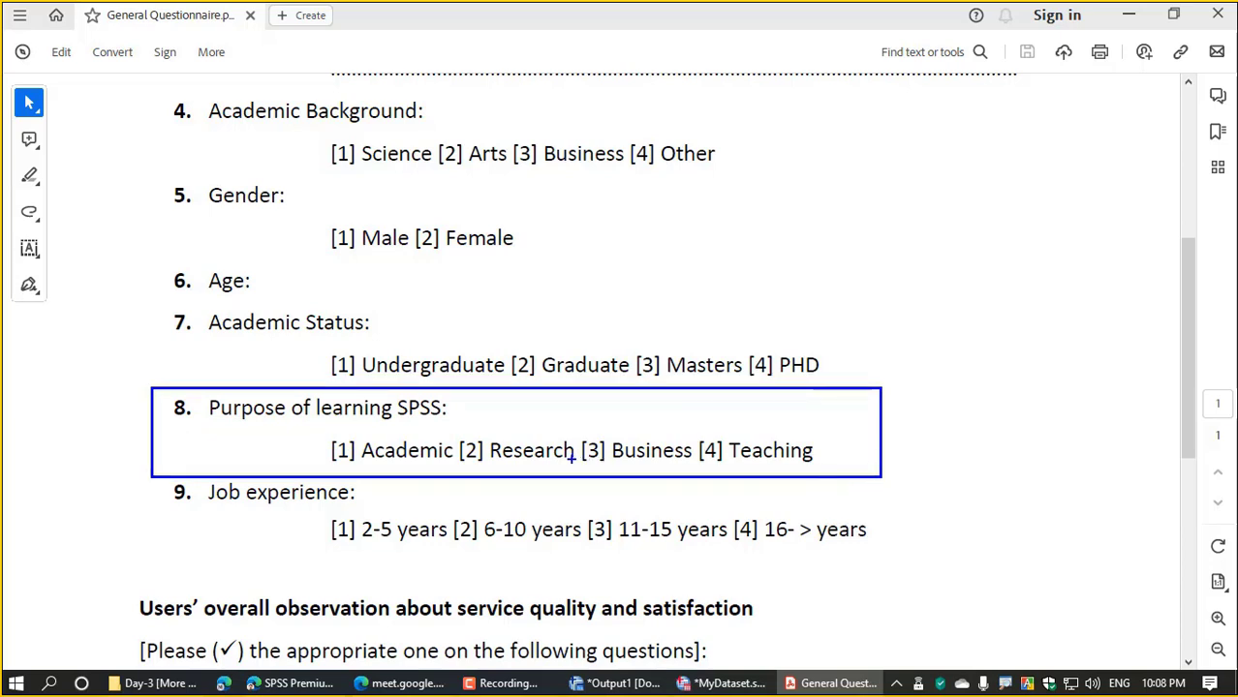
pyautogui.moveTo(215, 431)
pyautogui.mouseDown()
pyautogui.moveTo(463, 427)
pyautogui.moveTo(461, 394)
pyautogui.moveTo(461, 431)
pyautogui.mouseUp()
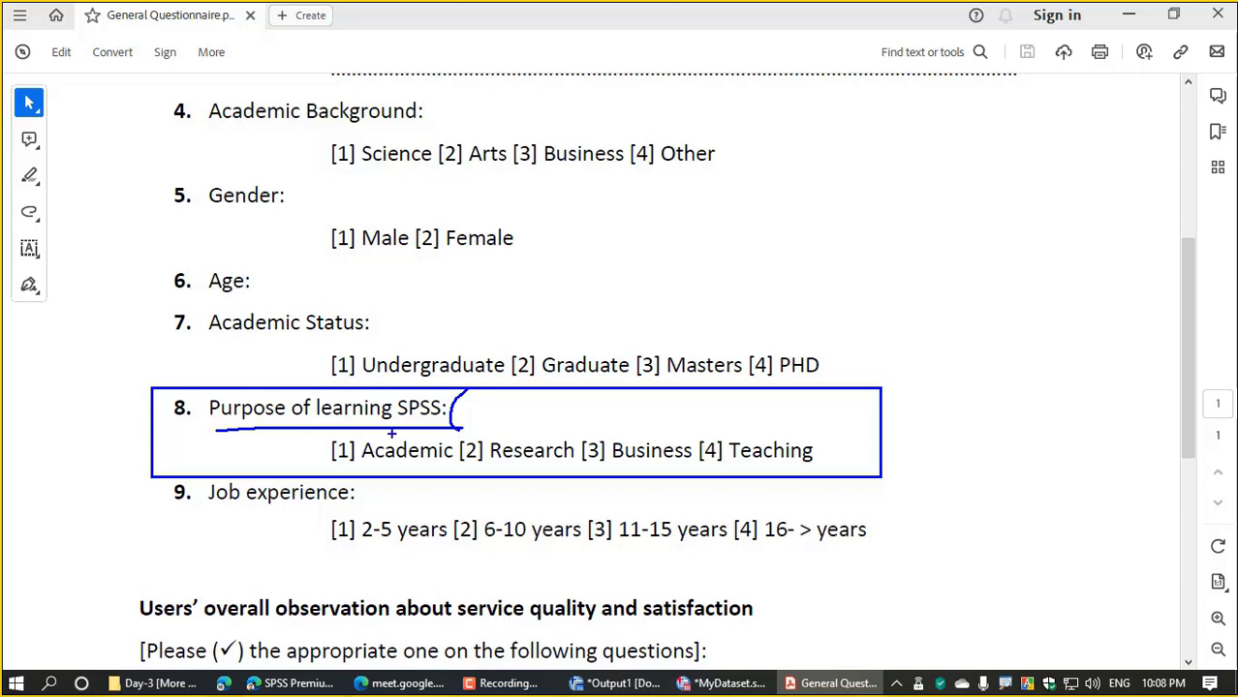
pyautogui.moveTo(703, 436)
pyautogui.mouseDown()
pyautogui.moveTo(716, 461)
pyautogui.moveTo(773, 417)
pyautogui.mouseUp()
pyautogui.moveTo(449, 449)
pyautogui.mouseDown()
pyautogui.moveTo(462, 462)
pyautogui.moveTo(522, 413)
pyautogui.mouseUp()
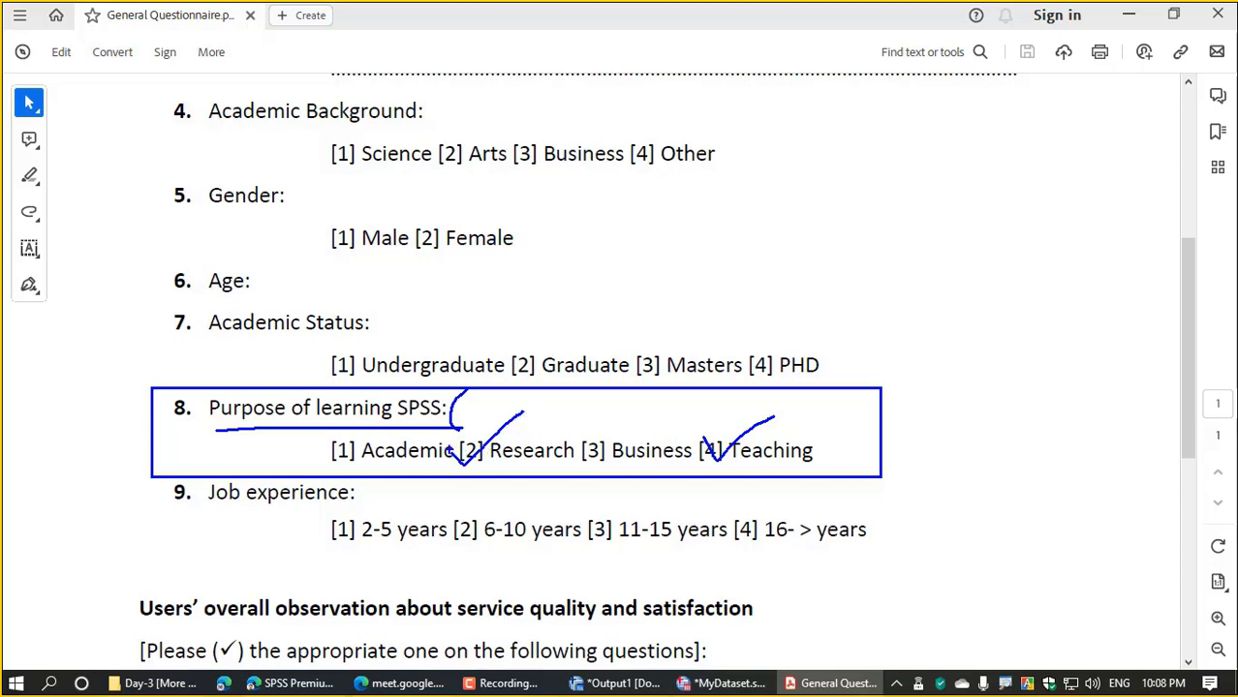
pyautogui.moveTo(456, 449); pyautogui.dragTo(533, 407)
pyautogui.moveTo(695, 432)
pyautogui.mouseDown()
pyautogui.moveTo(722, 463)
pyautogui.moveTo(794, 405)
pyautogui.mouseUp()
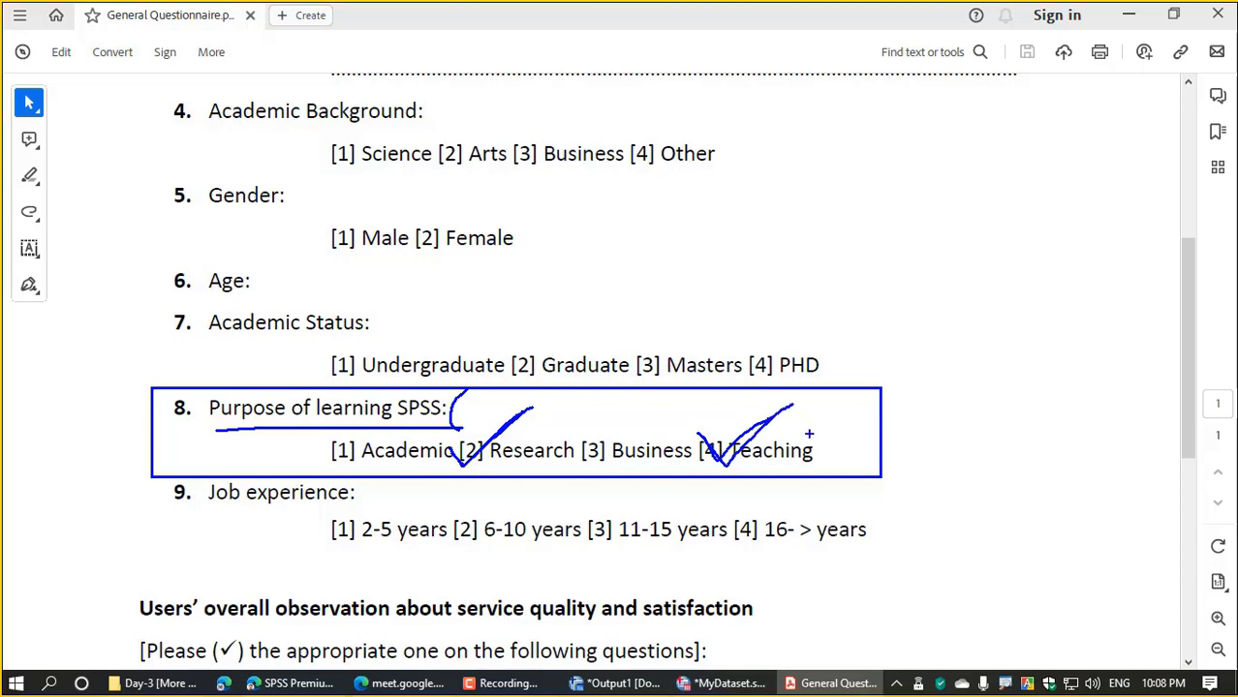
pyautogui.press('e')
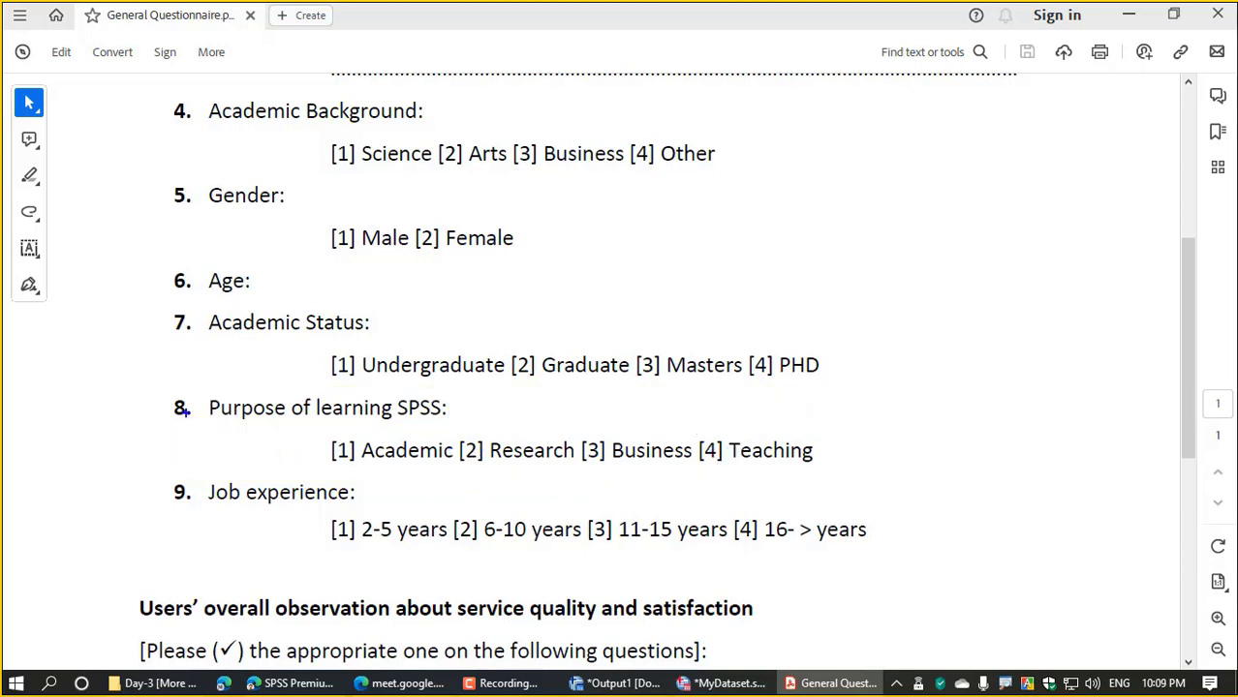
# - Outline the Purpose of learning SPSS question again, underline its four answer options, and clear the markings
pyautogui.moveTo(163, 384); pyautogui.dragTo(831, 480)
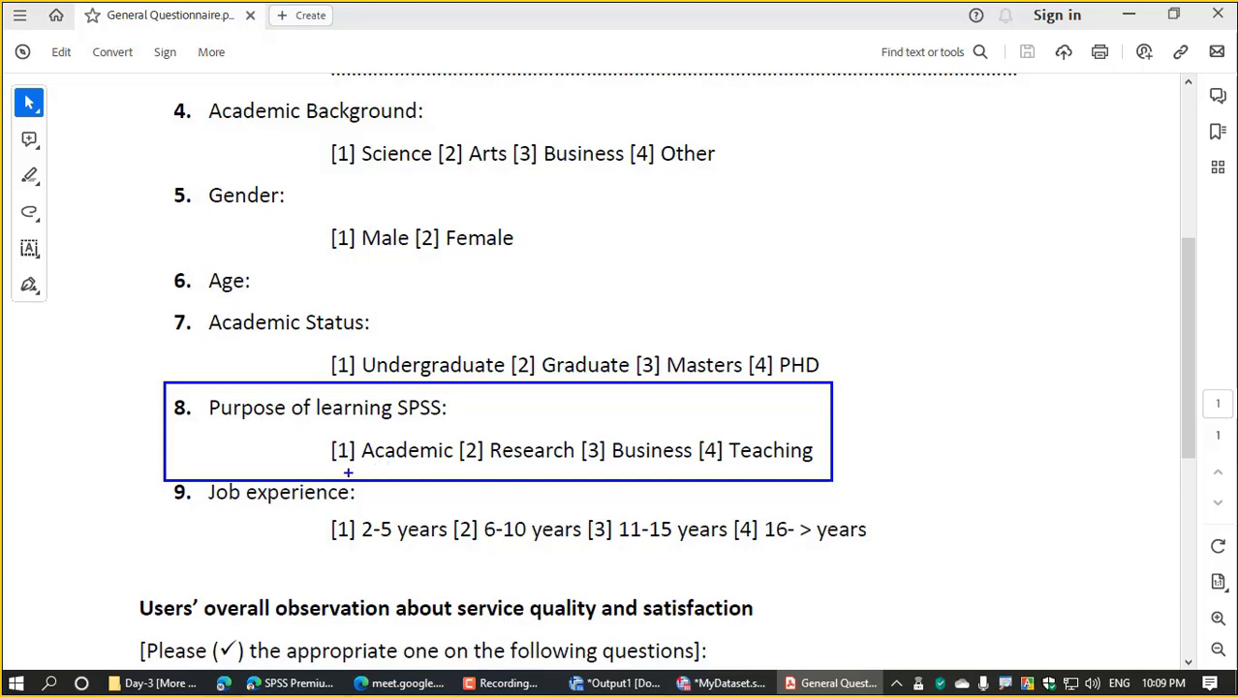
pyautogui.moveTo(347, 474); pyautogui.dragTo(807, 468)
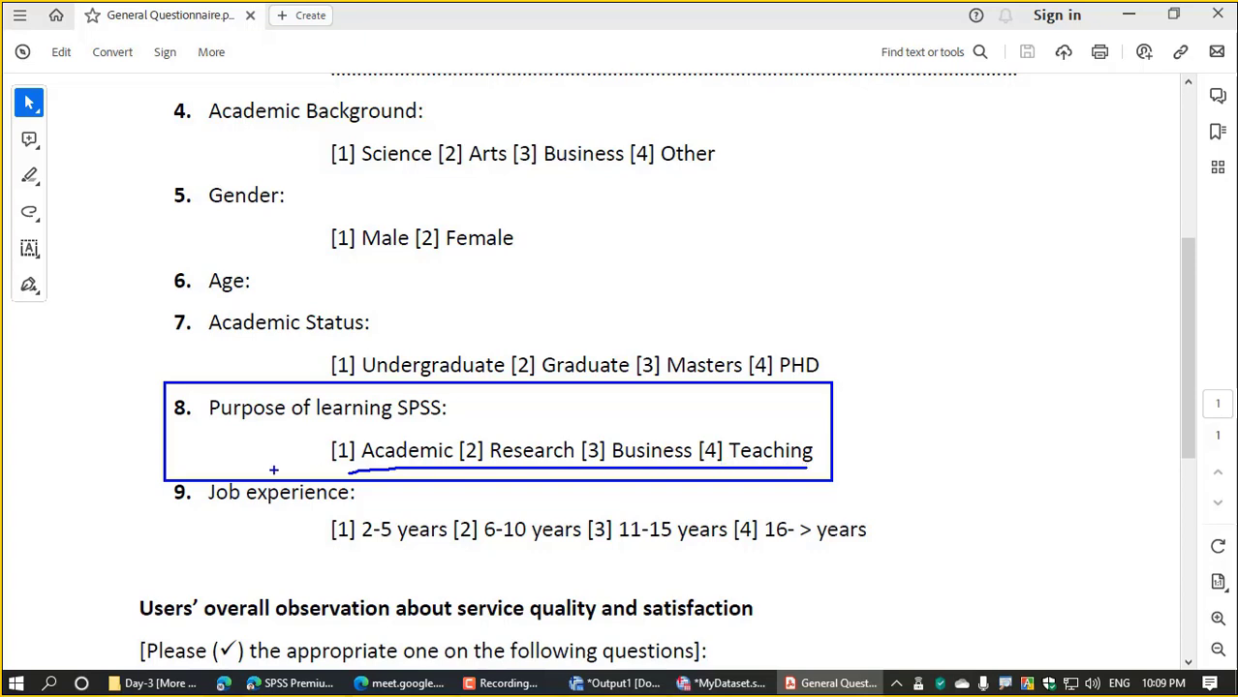
pyautogui.moveTo(178, 460); pyautogui.dragTo(497, 461)
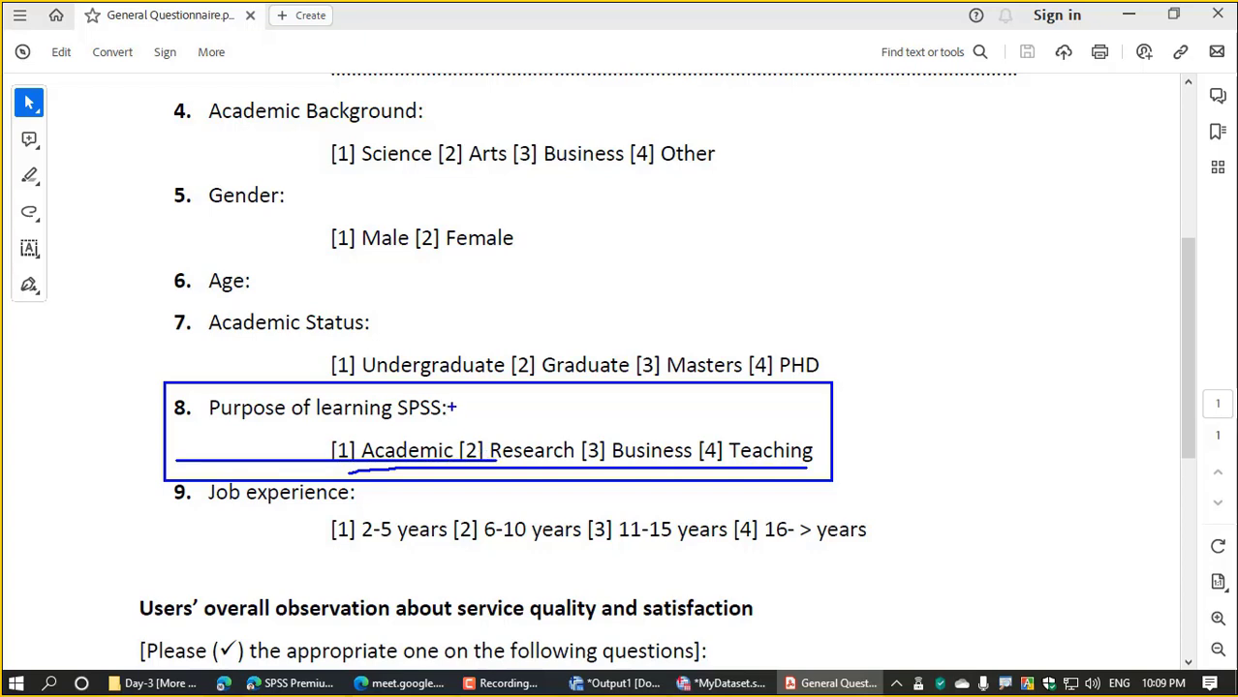
pyautogui.moveTo(459, 385)
pyautogui.mouseDown()
pyautogui.moveTo(451, 431)
pyautogui.moveTo(463, 436)
pyautogui.mouseUp()
pyautogui.press('Escape')
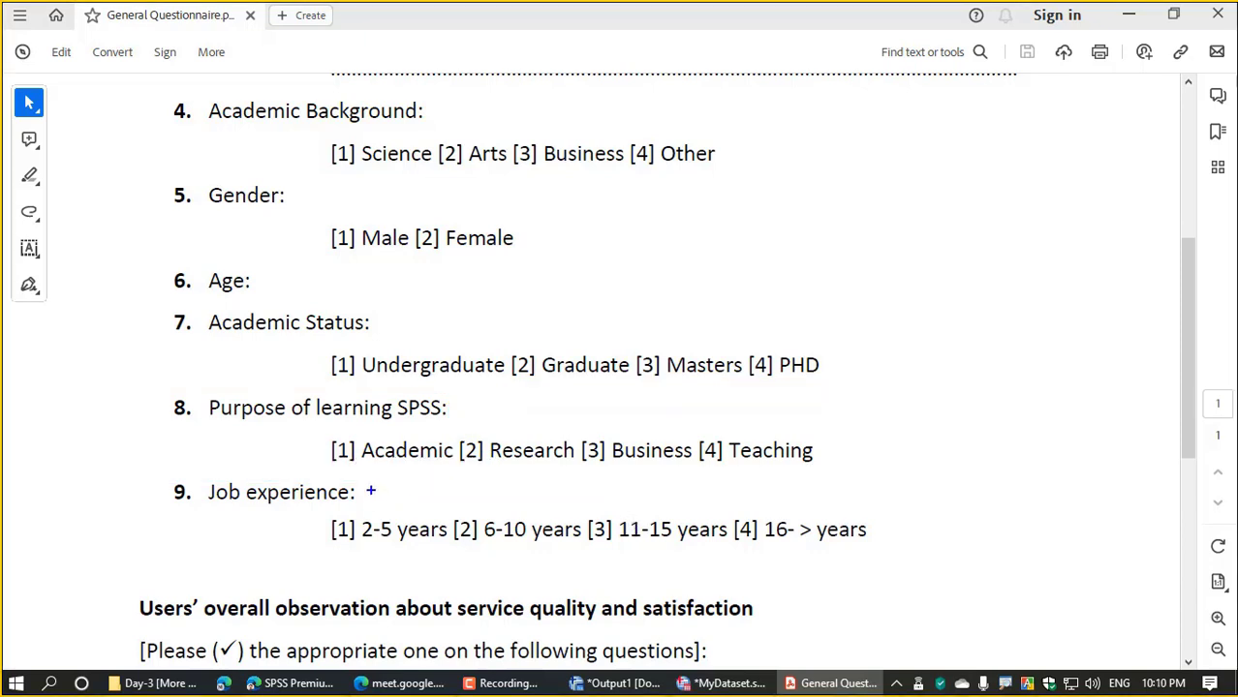
# - Tick the Academic and Business options of the Purpose of learning SPSS question, and clear the ticks
pyautogui.moveTo(321, 448); pyautogui.dragTo(416, 394)
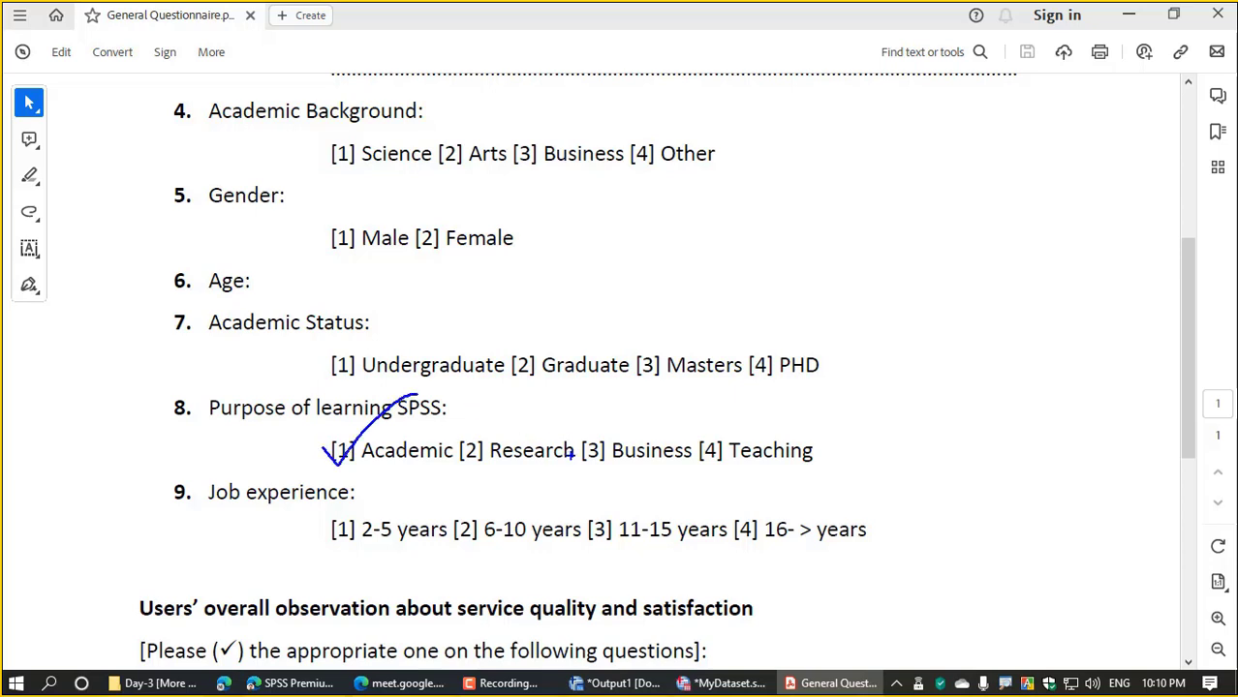
pyautogui.moveTo(573, 447); pyautogui.dragTo(666, 407)
pyautogui.press('Escape')
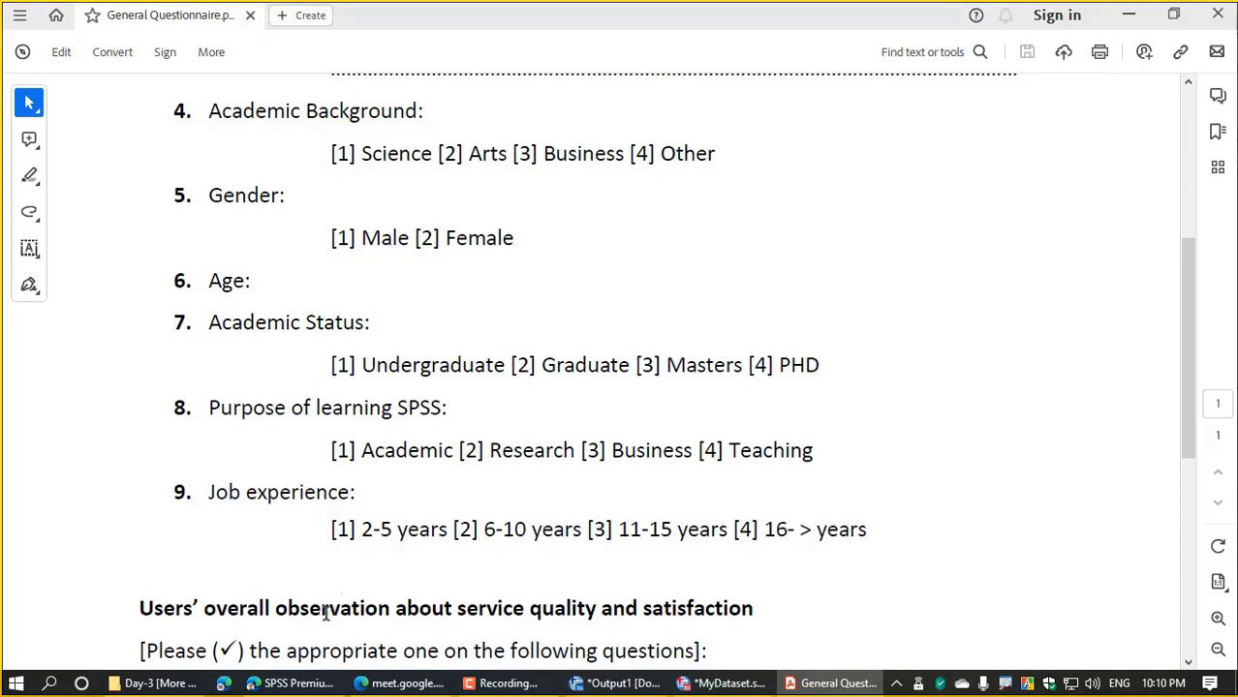
# - On the lesson page, outline the fifth dataset preparation item, underline "multiple answers" and "single question", and clear the markings
pyautogui.moveTo(290, 683)
pyautogui.click(571, 569)
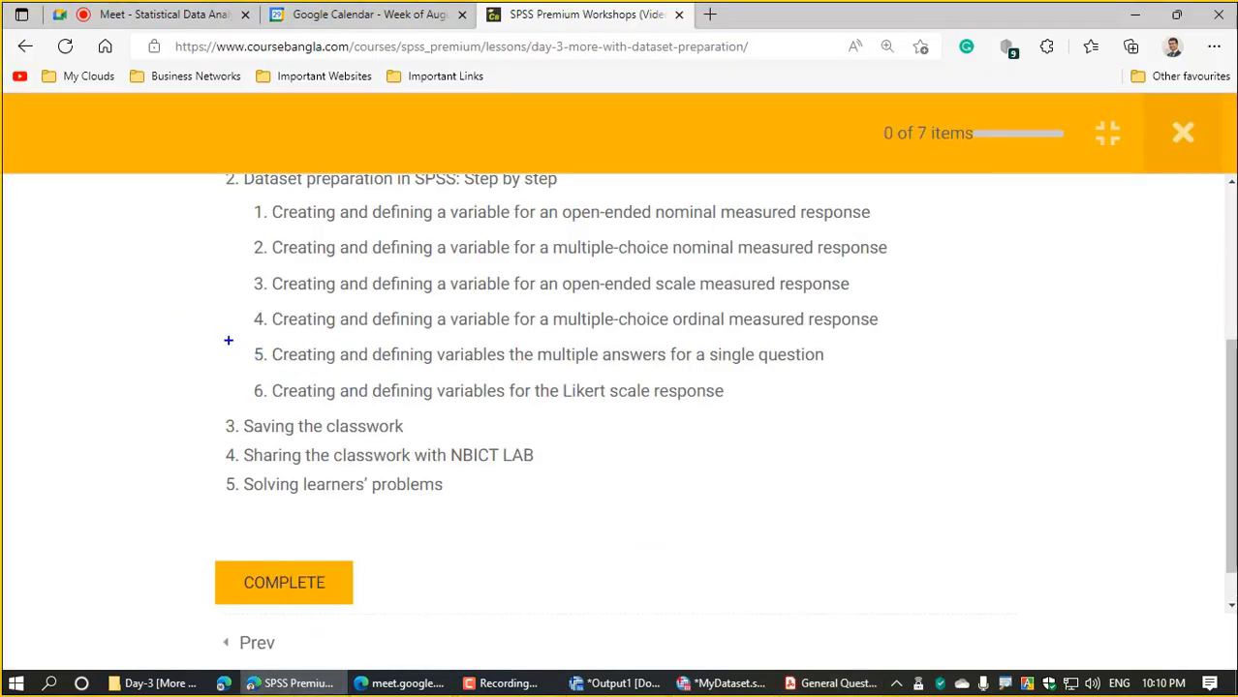
pyautogui.moveTo(228, 341)
pyautogui.mouseDown()
pyautogui.moveTo(377, 369)
pyautogui.moveTo(859, 372)
pyautogui.mouseUp()
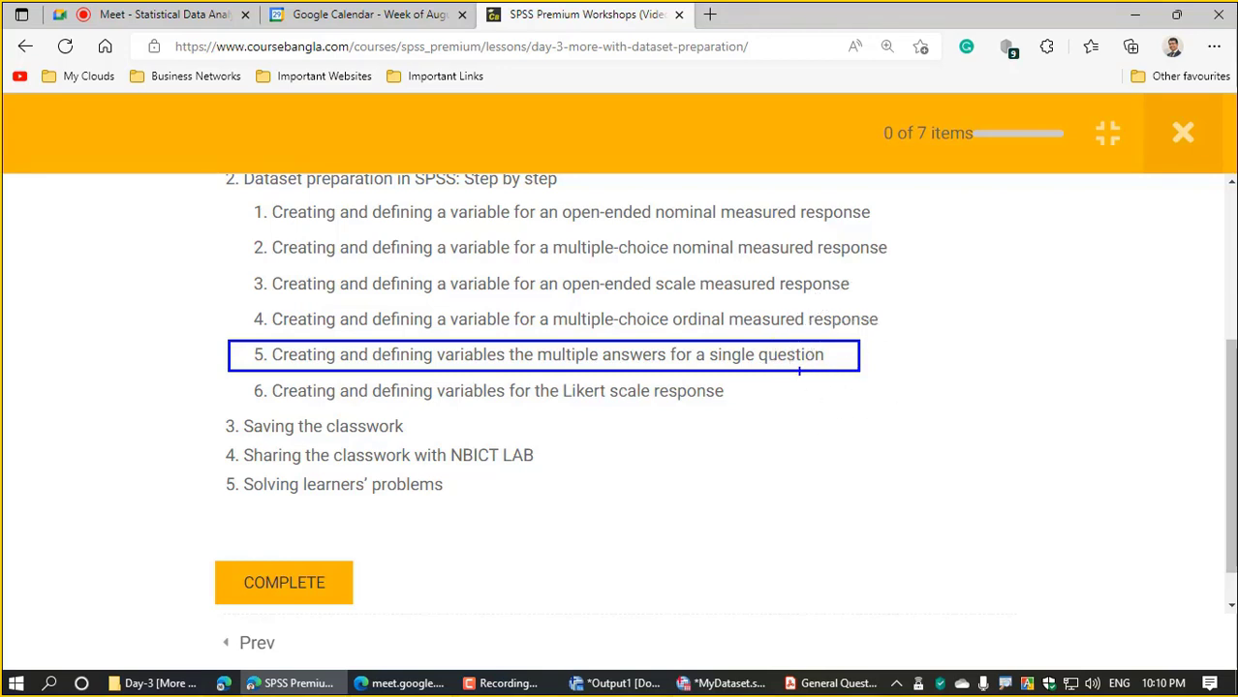
pyautogui.moveTo(728, 369); pyautogui.dragTo(810, 369)
pyautogui.moveTo(554, 369); pyautogui.dragTo(642, 369)
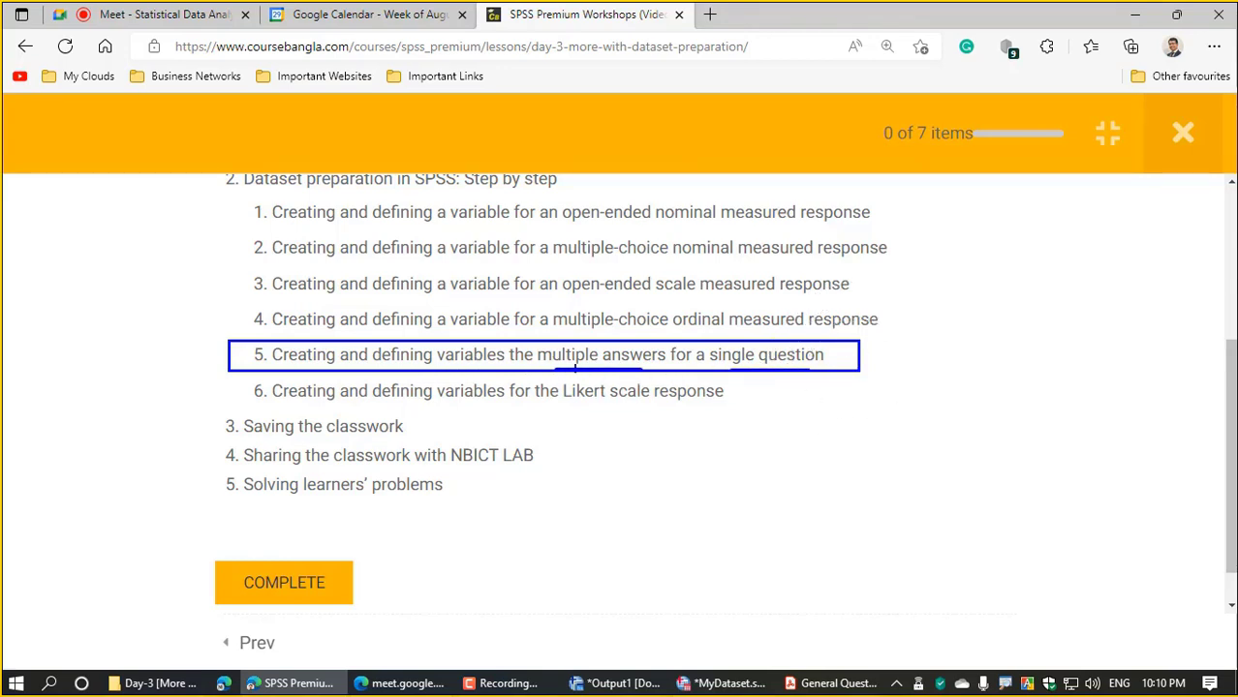
pyautogui.moveTo(781, 366)
pyautogui.mouseDown()
pyautogui.moveTo(830, 366)
pyautogui.moveTo(474, 368)
pyautogui.mouseUp()
pyautogui.press('Escape')
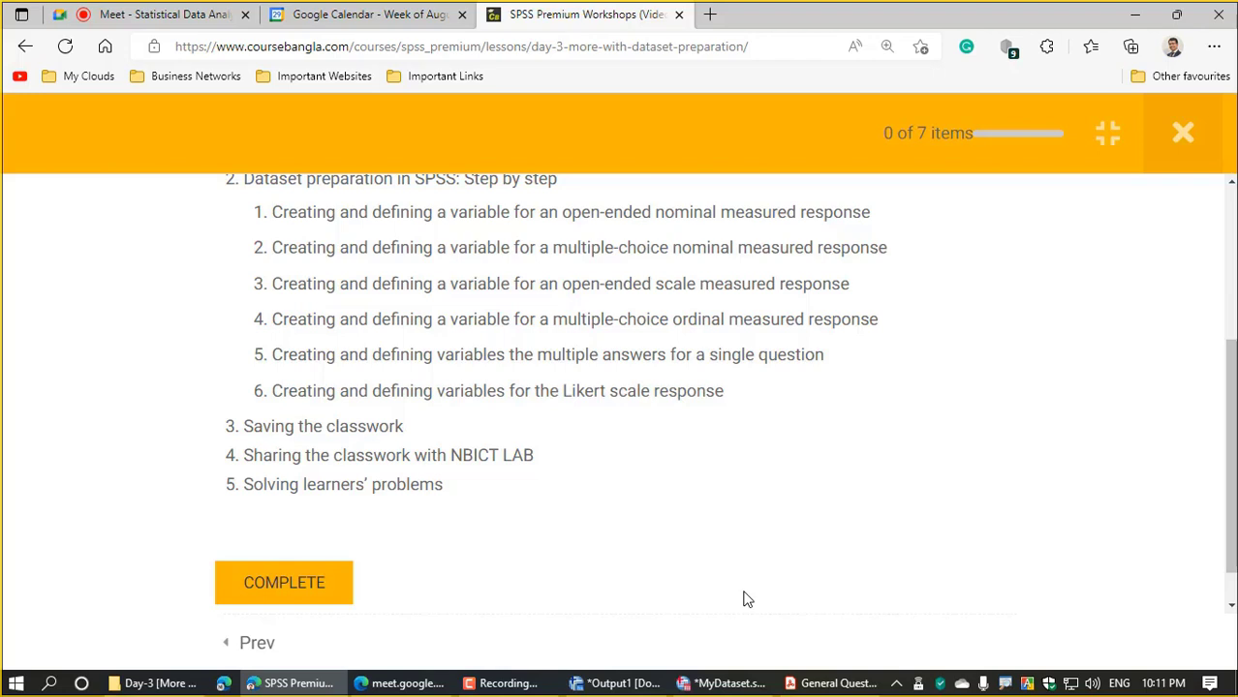
# - Switch to MyDataset.sav in SPSS, widen the variable Name column to show full names, and check the variables in the data grid
pyautogui.click(815, 685)
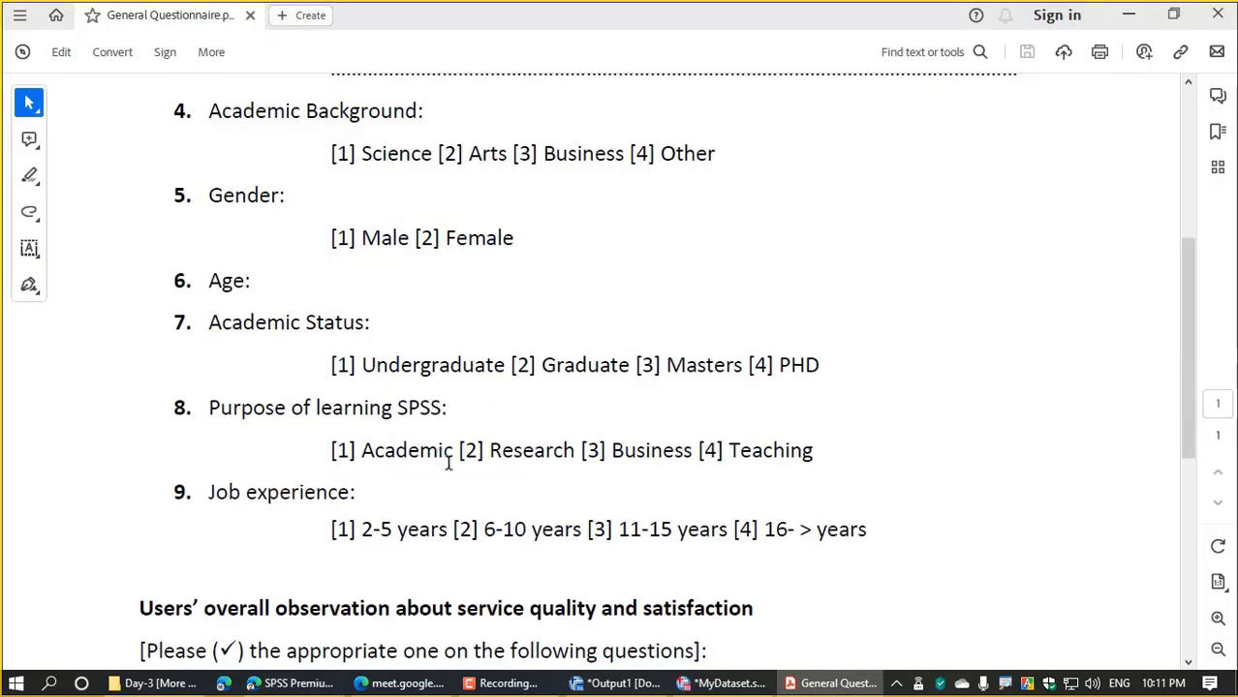
pyautogui.moveTo(724, 684)
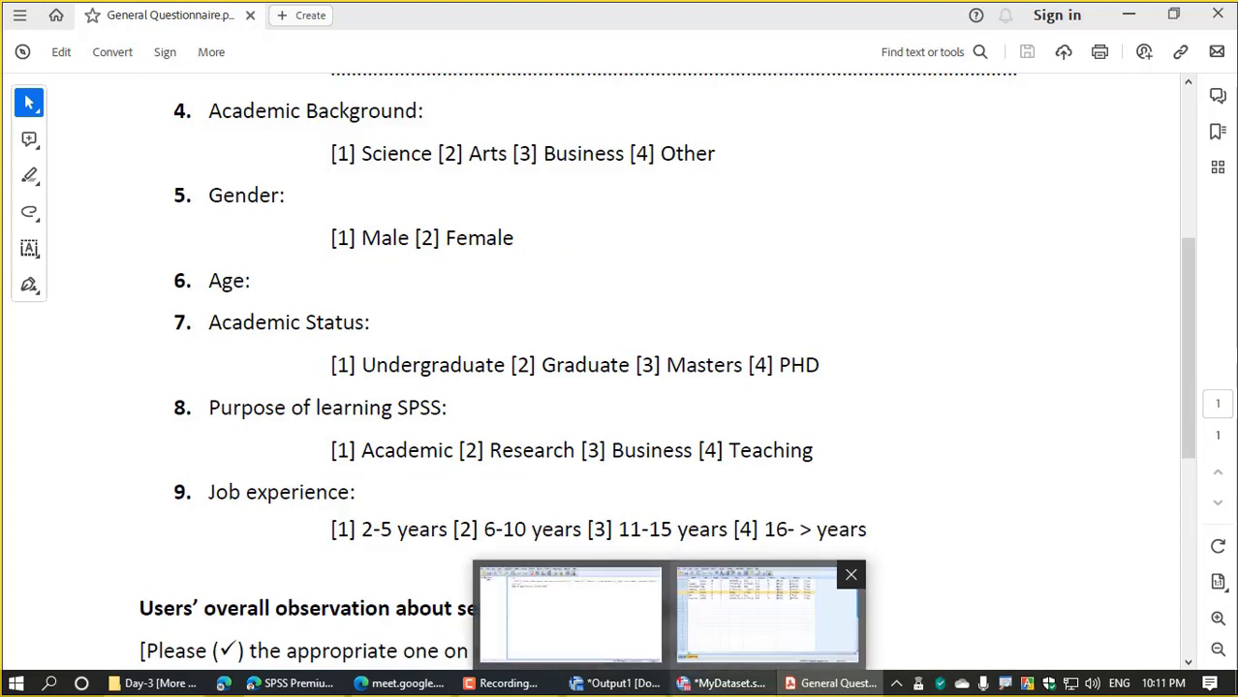
pyautogui.click(766, 613)
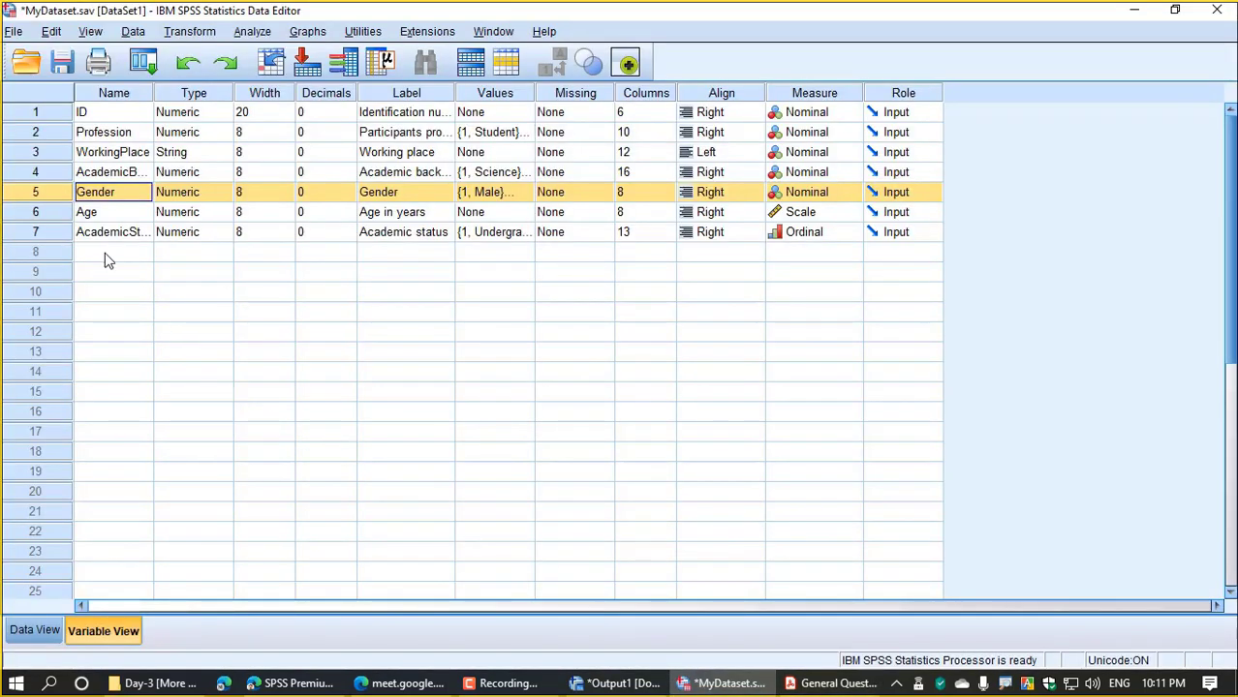
pyautogui.click(105, 254)
pyautogui.moveTo(154, 92); pyautogui.dragTo(207, 90)
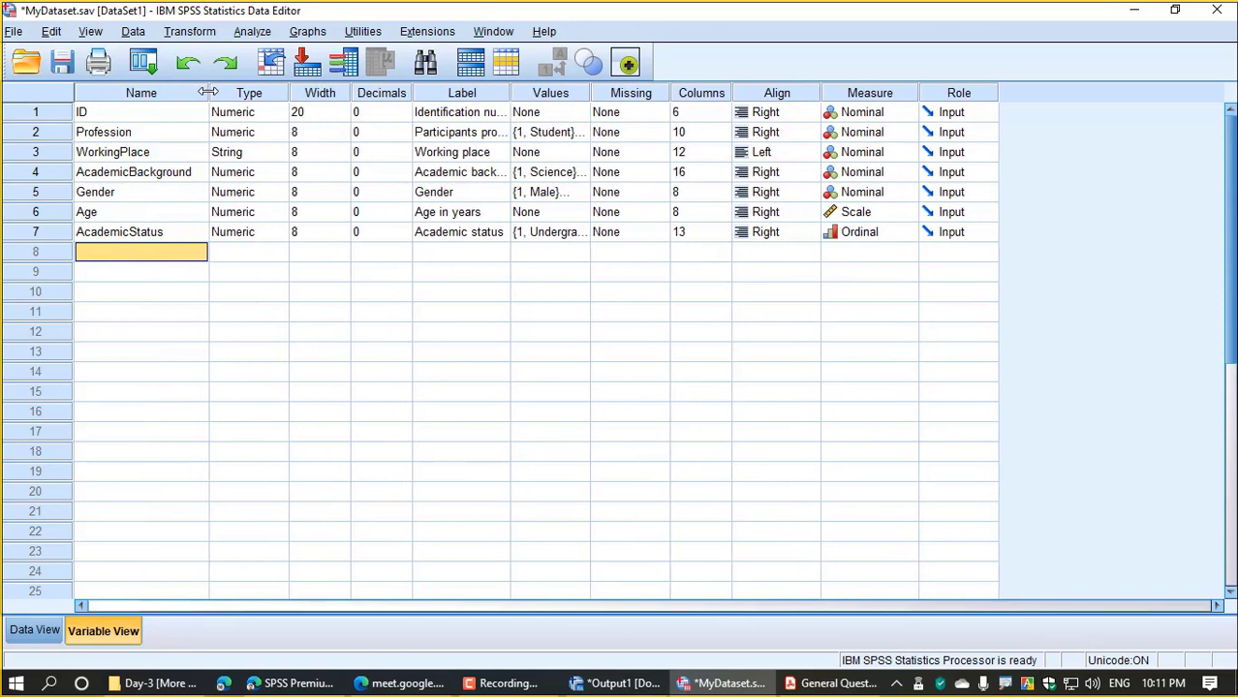
pyautogui.click(35, 630)
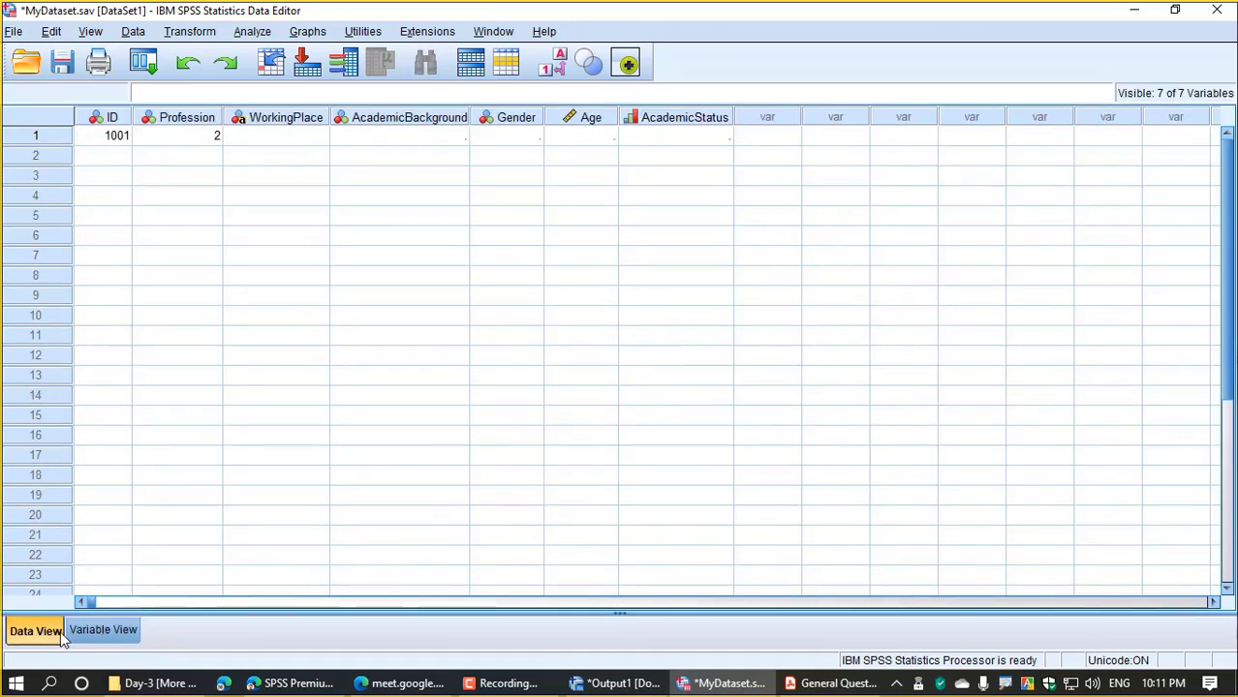
pyautogui.click(101, 631)
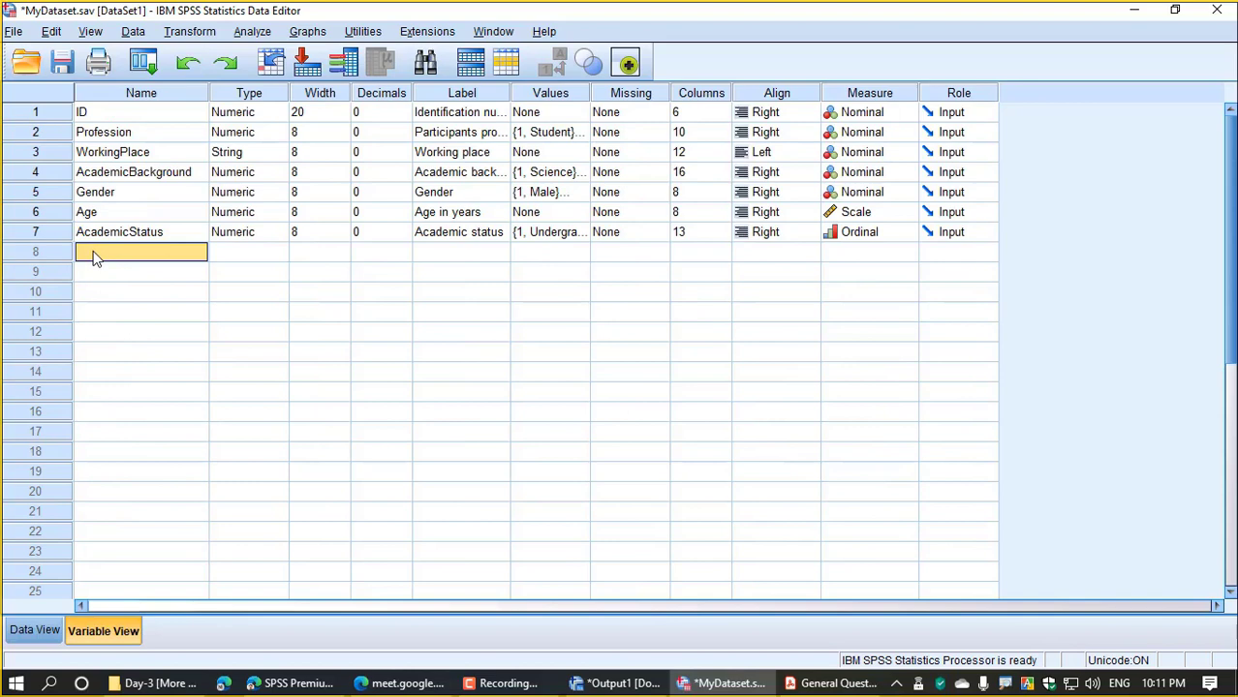
# - Check the purpose question in the questionnaire PDF, and add a variable named AcademicPurpose in row 8 of the SPSS dataset
pyautogui.click(831, 684)
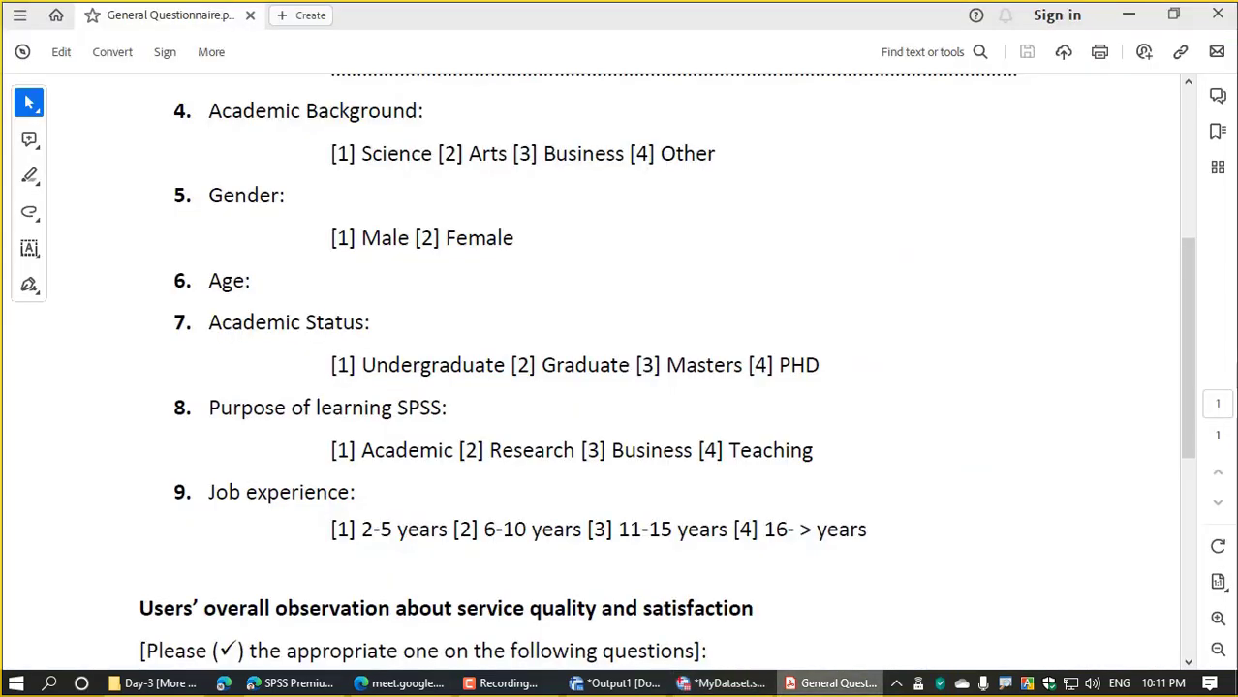
pyautogui.hotkey('alt', 'Tab')
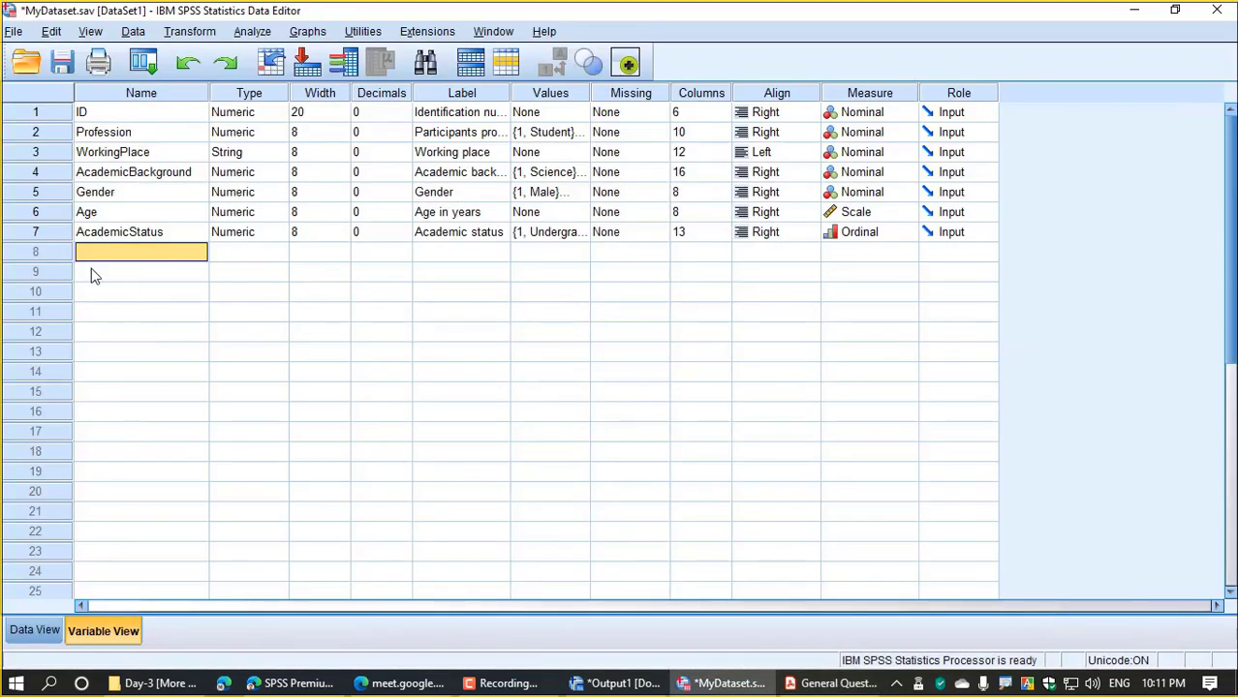
pyautogui.write('Academic')
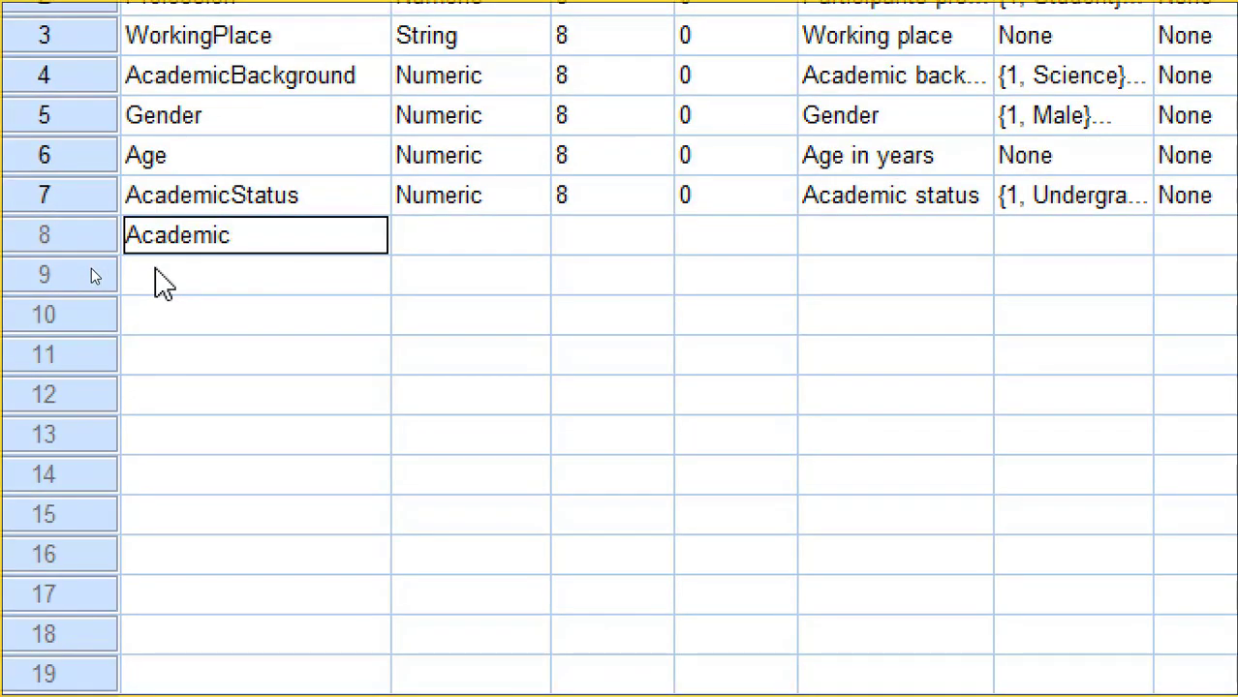
pyautogui.write('Purpose')
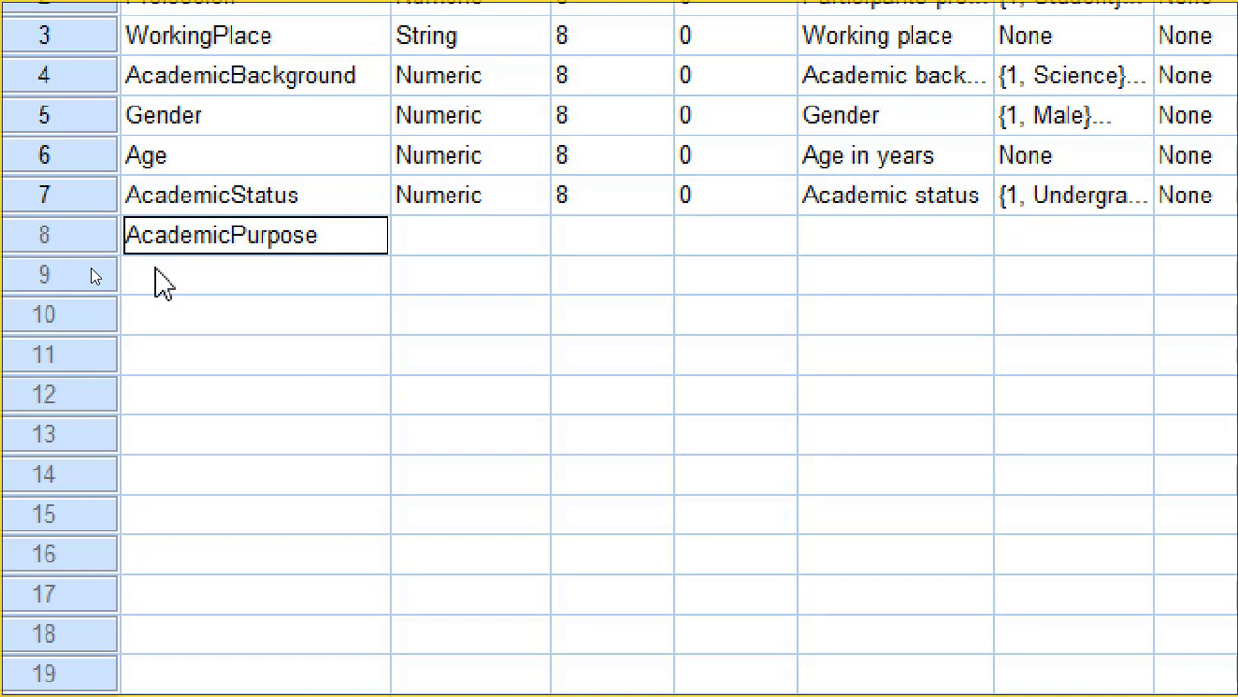
pyautogui.click(158, 277)
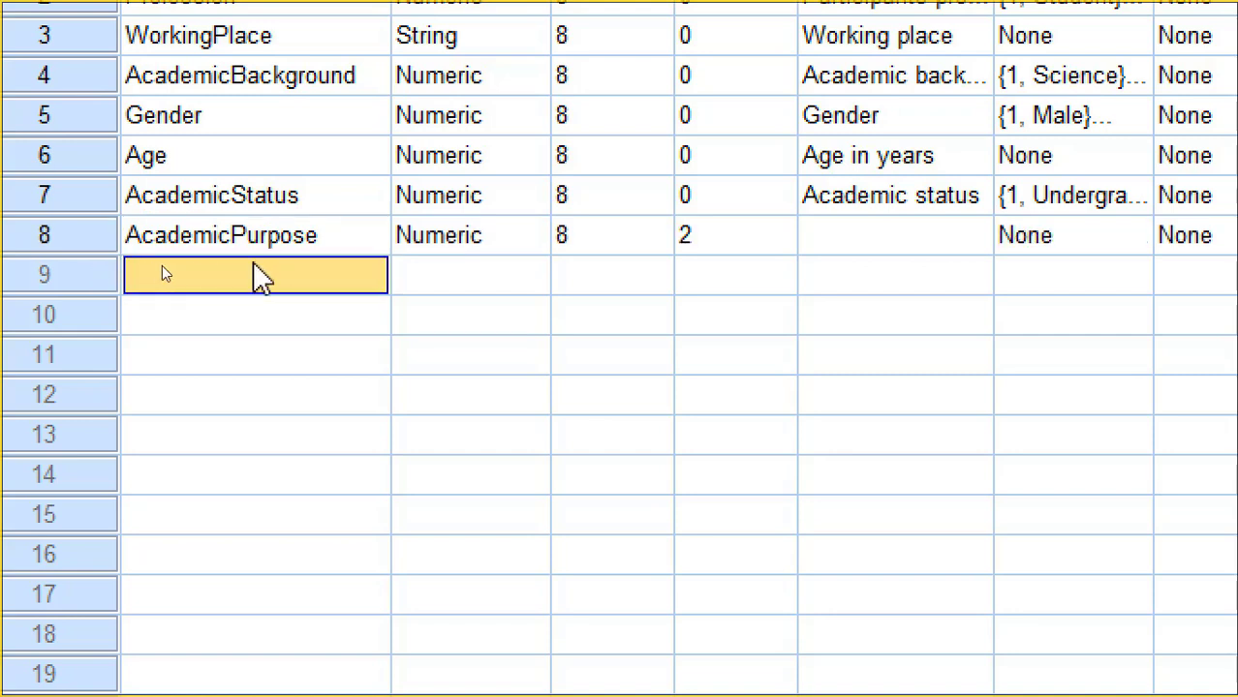
# - Keep AcademicPurpose as a Numeric variable of width 8, and set its decimals to 0
pyautogui.click(422, 242)
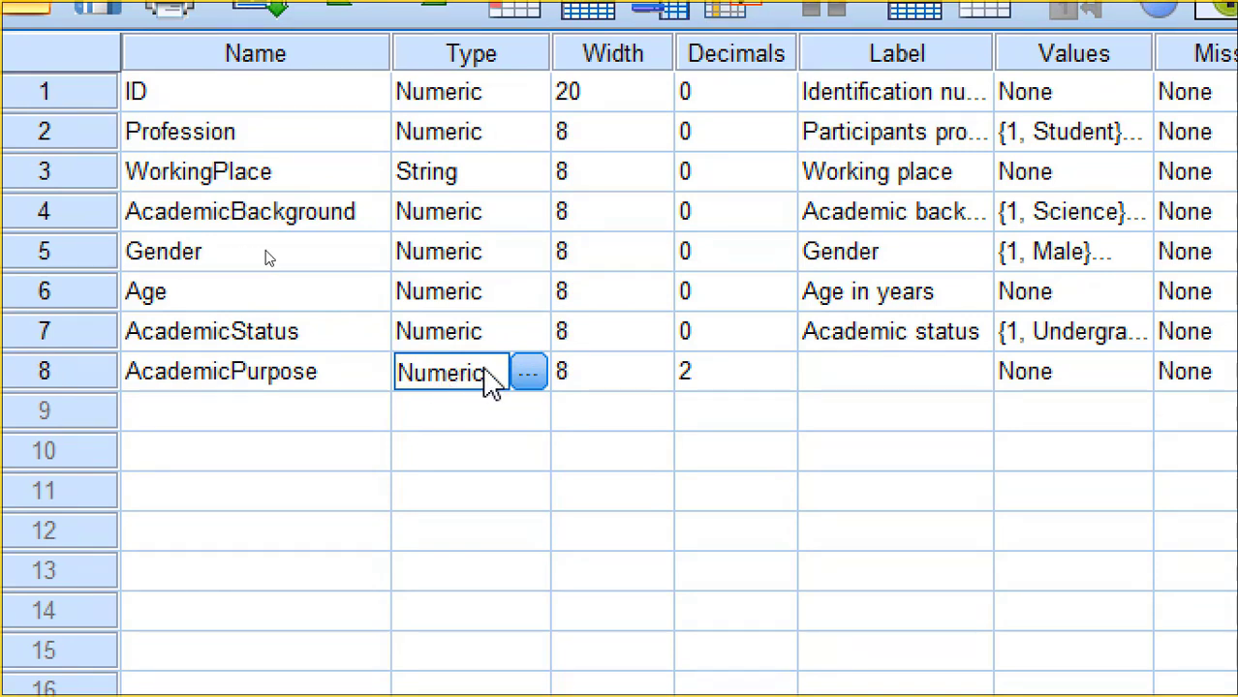
pyautogui.click(591, 373)
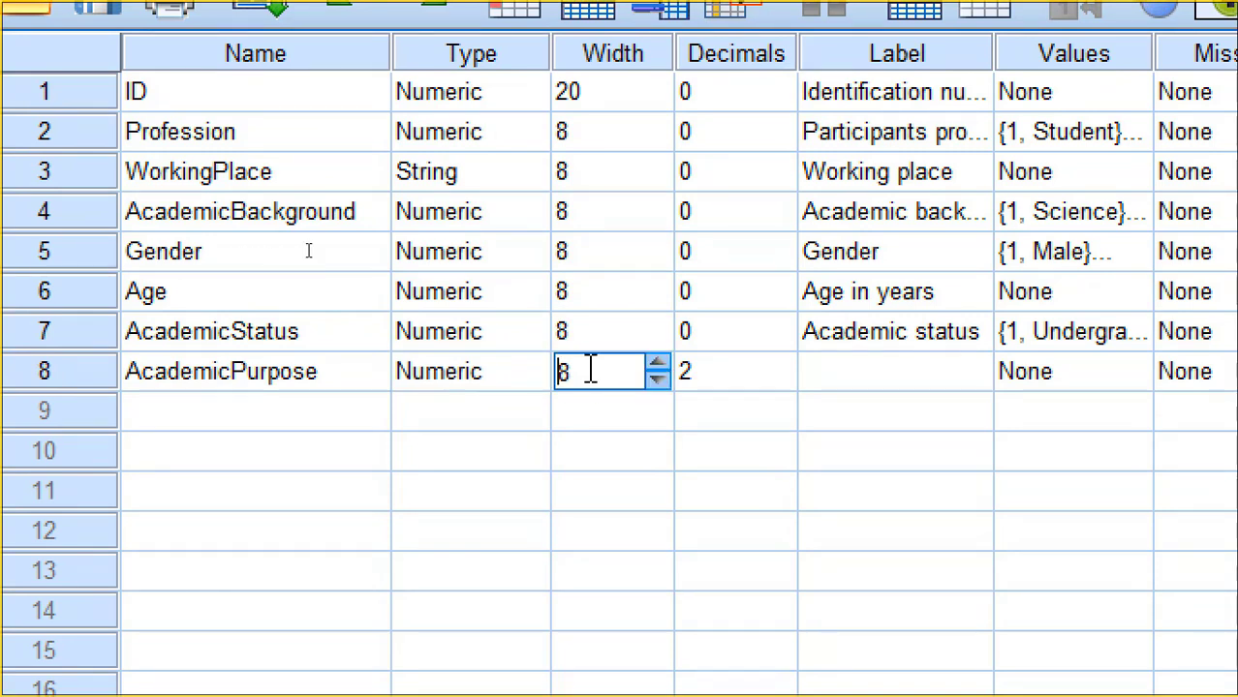
pyautogui.click(712, 376)
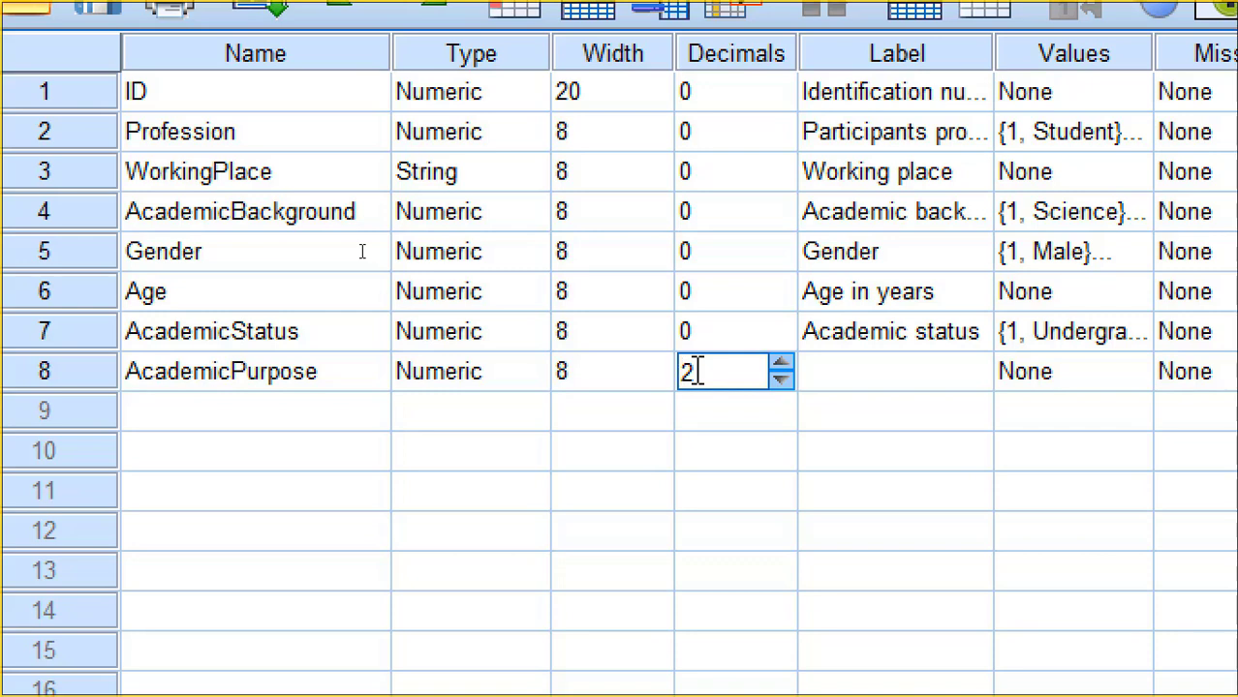
pyautogui.click(781, 380)
pyautogui.click(781, 380)
# - Label the AcademicPurpose variable "Are your learning SPSS for academic purpose?"
pyautogui.click(885, 389)
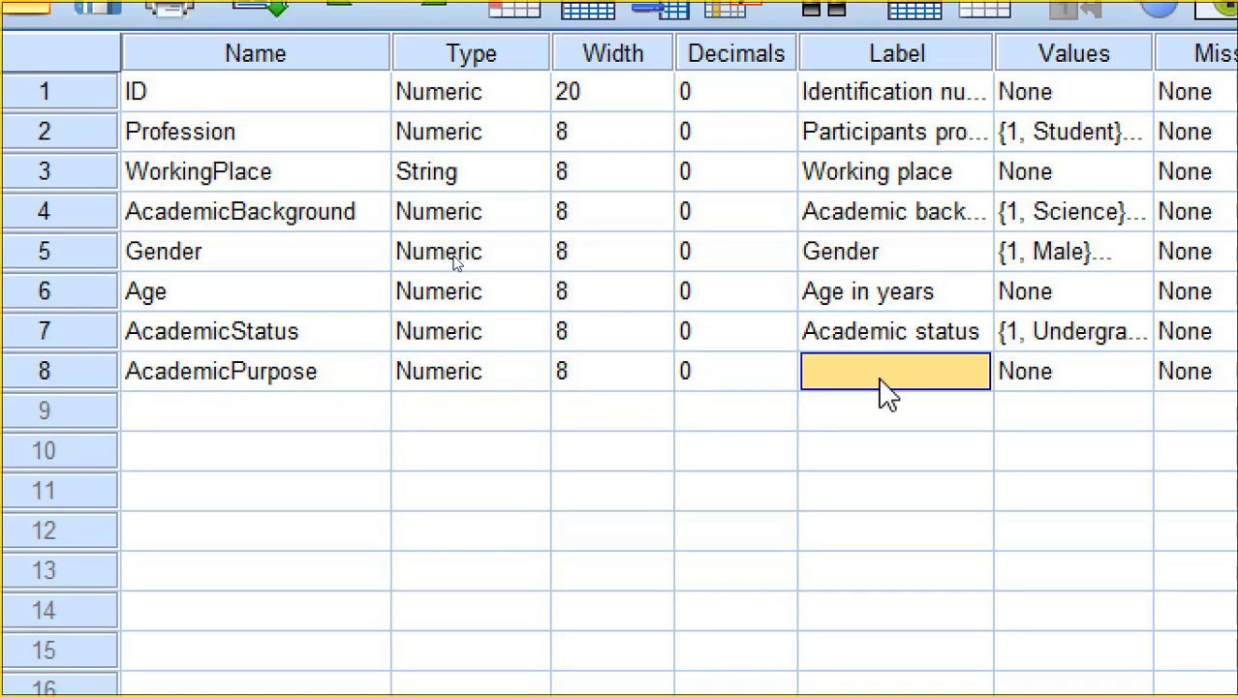
pyautogui.write('Are your')
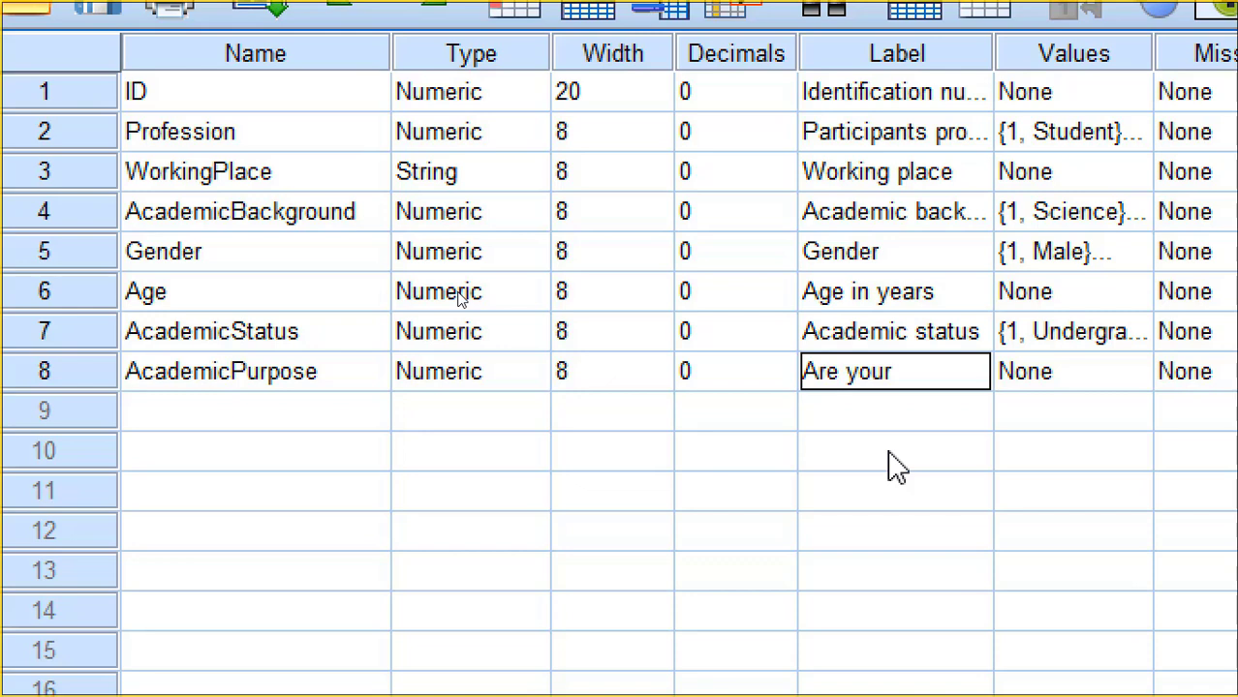
pyautogui.write(' learning SPSS')
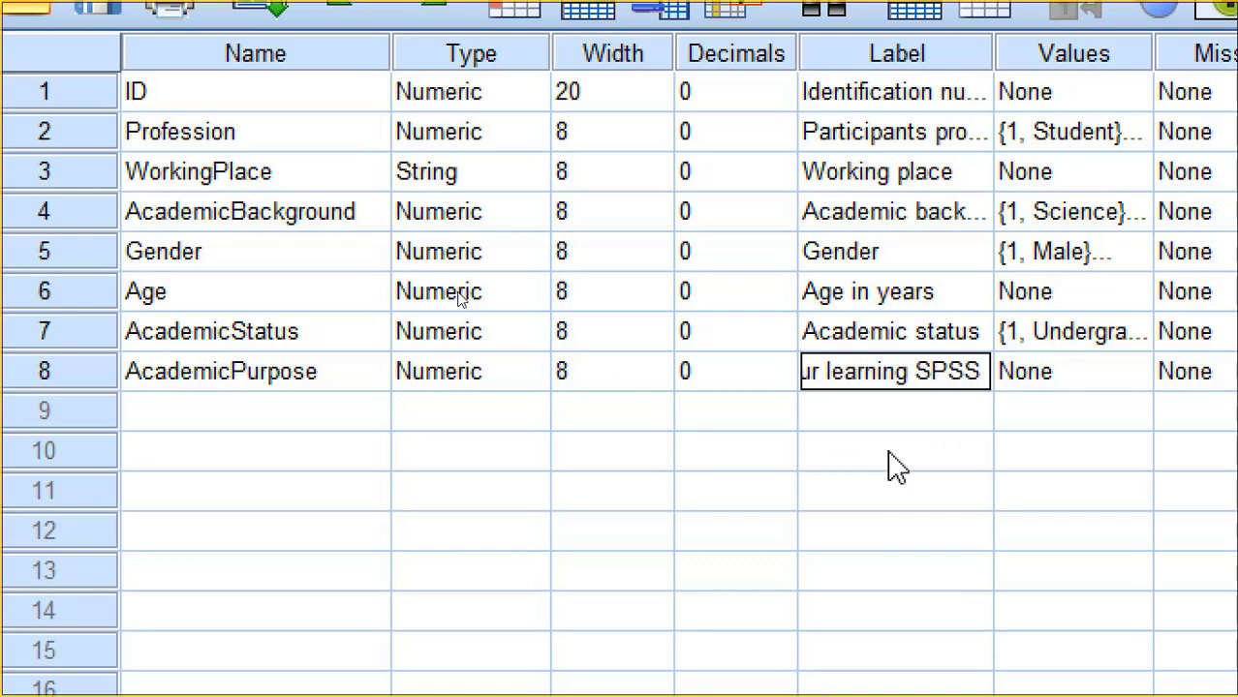
pyautogui.write(' for academic purp')
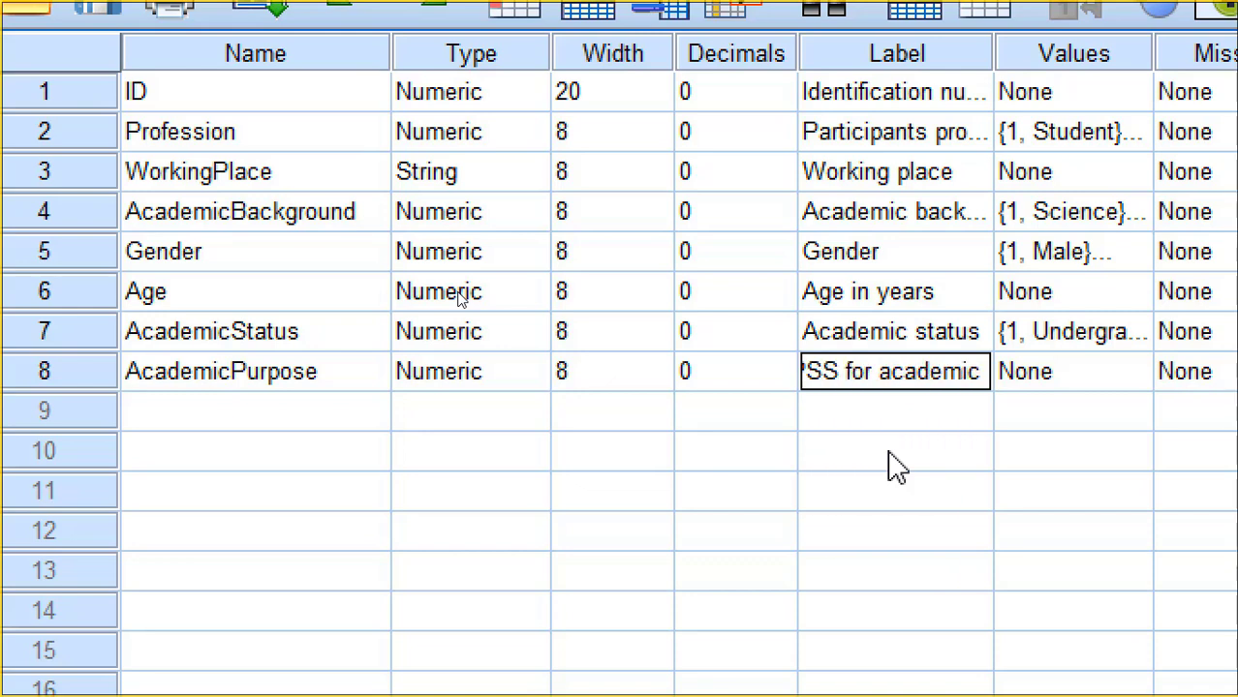
pyautogui.write('os')
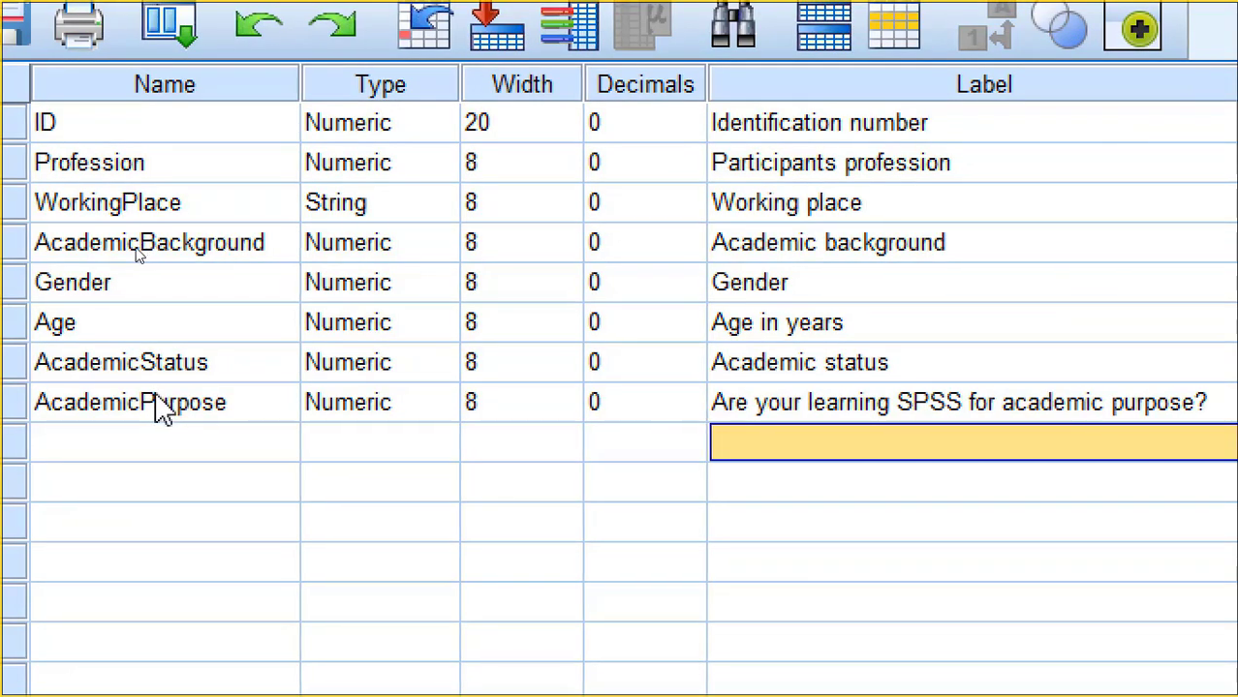
pyautogui.click(160, 407)
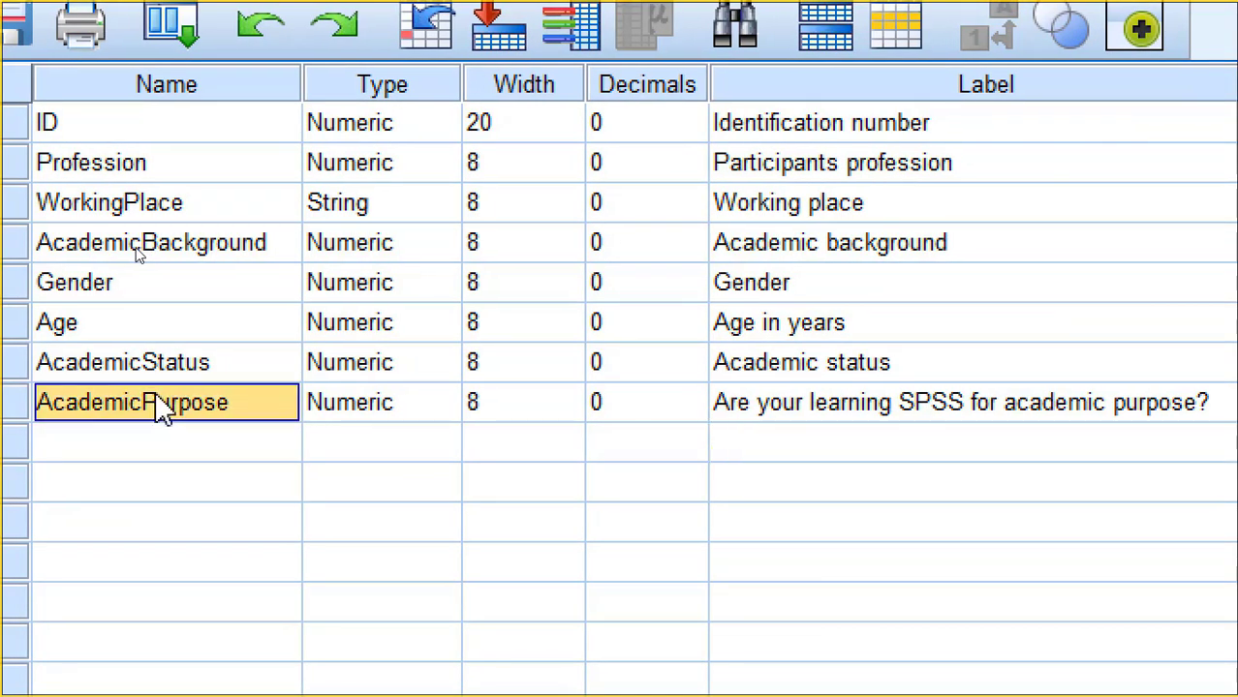
pyautogui.click(804, 407)
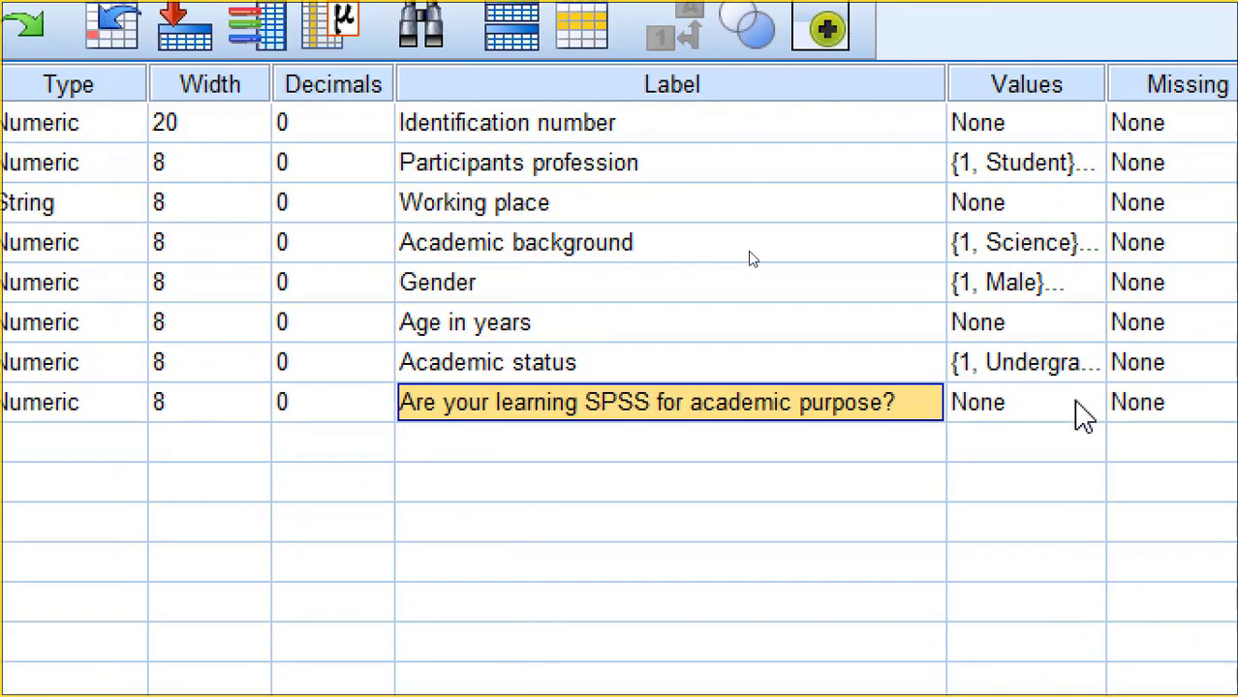
# - Open the value labels of AcademicPurpose and add the value 1 with the label Yes
pyautogui.click(1183, 412)
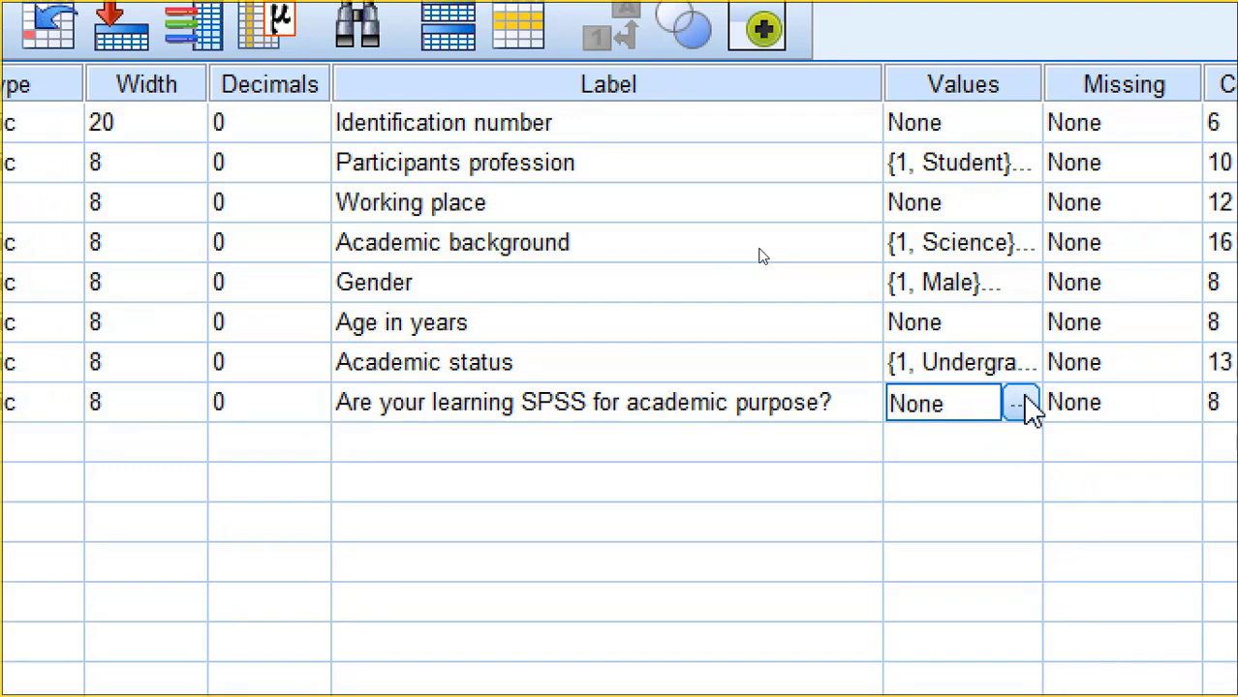
pyautogui.click(1022, 405)
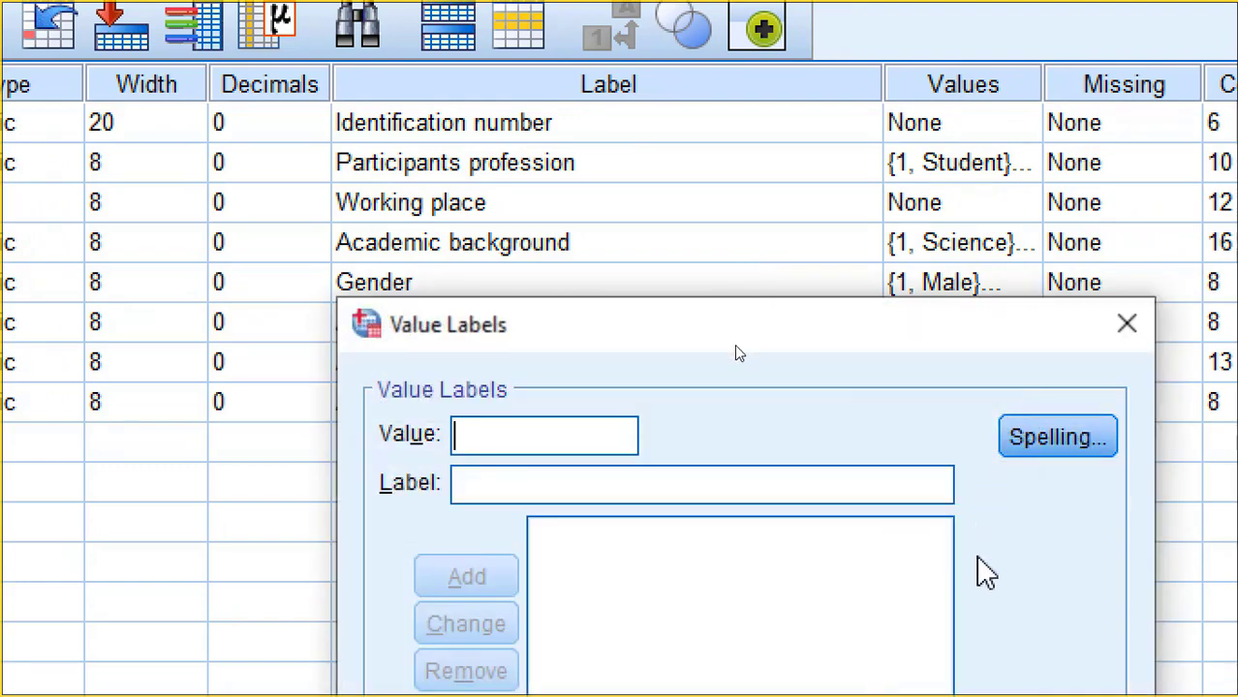
pyautogui.write('1')
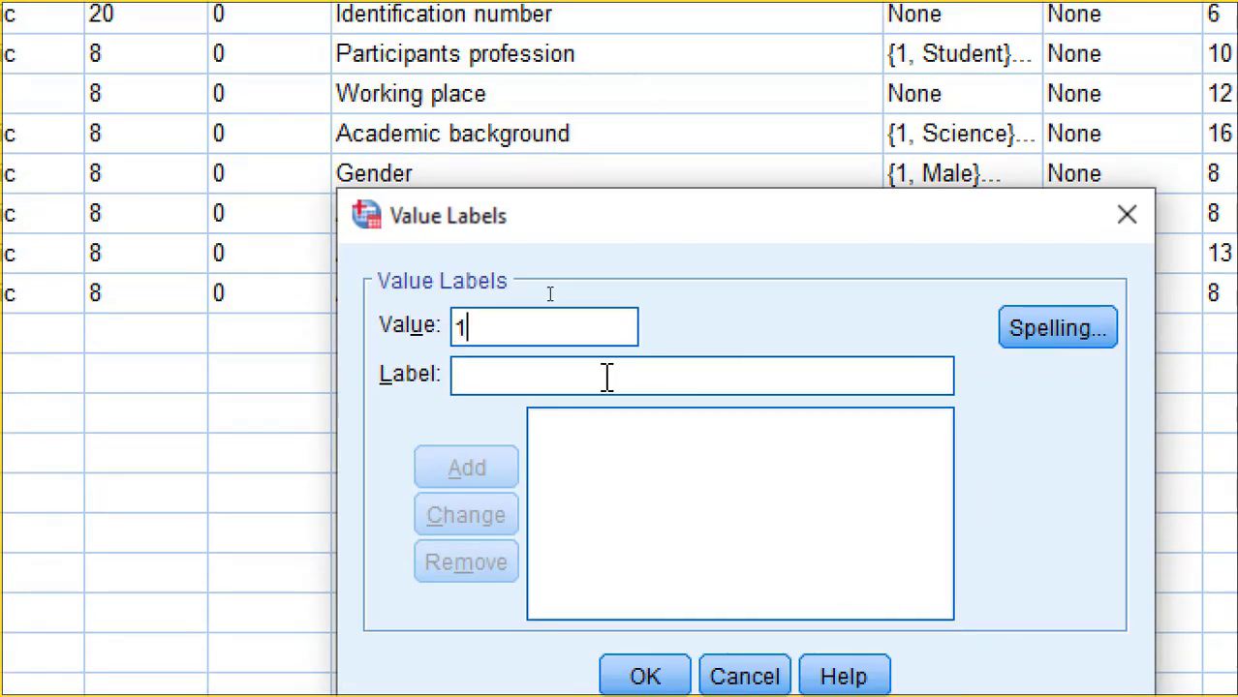
pyautogui.click(608, 378)
pyautogui.write('Yes')
pyautogui.click(490, 482)
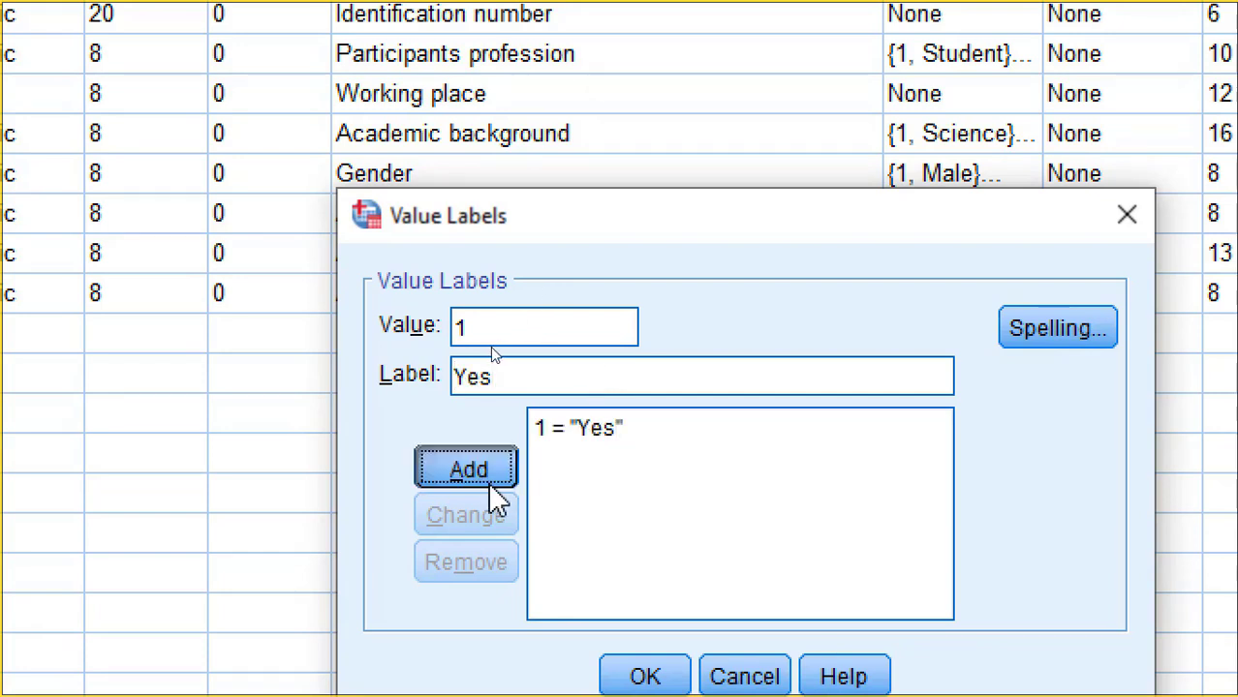
# - Add the value 0 with the label No for AcademicPurpose, and apply the value labels
pyautogui.write('0')
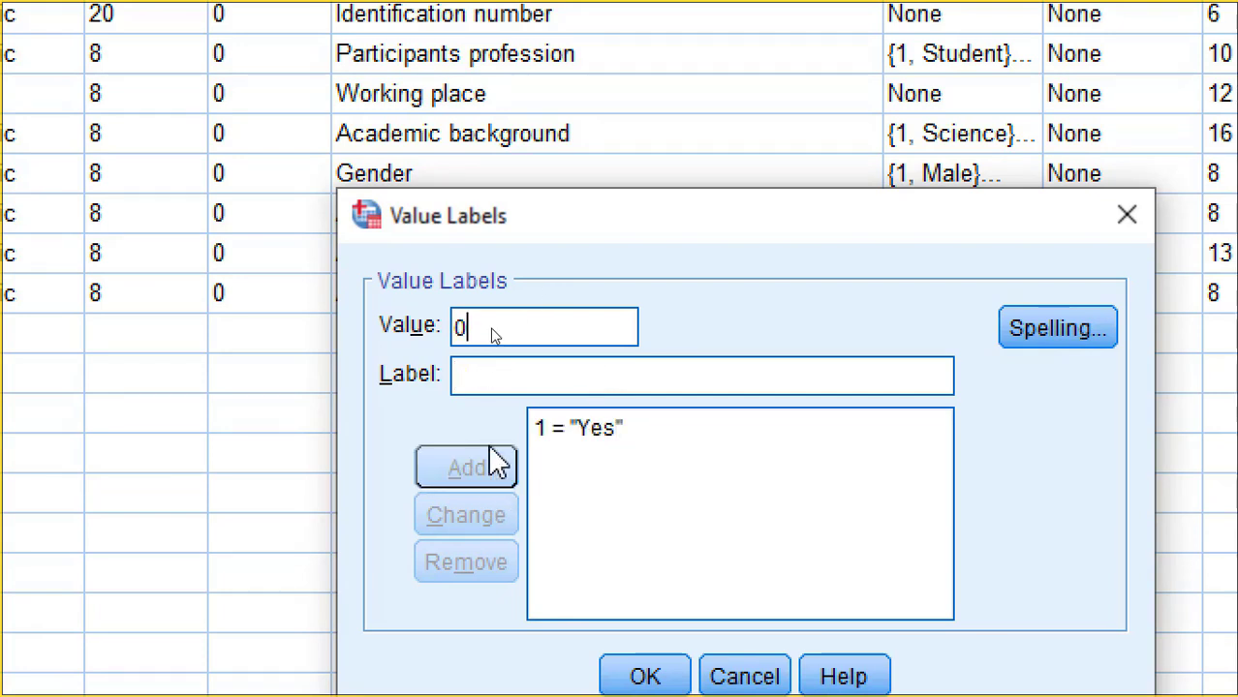
pyautogui.click(479, 375)
pyautogui.write('No')
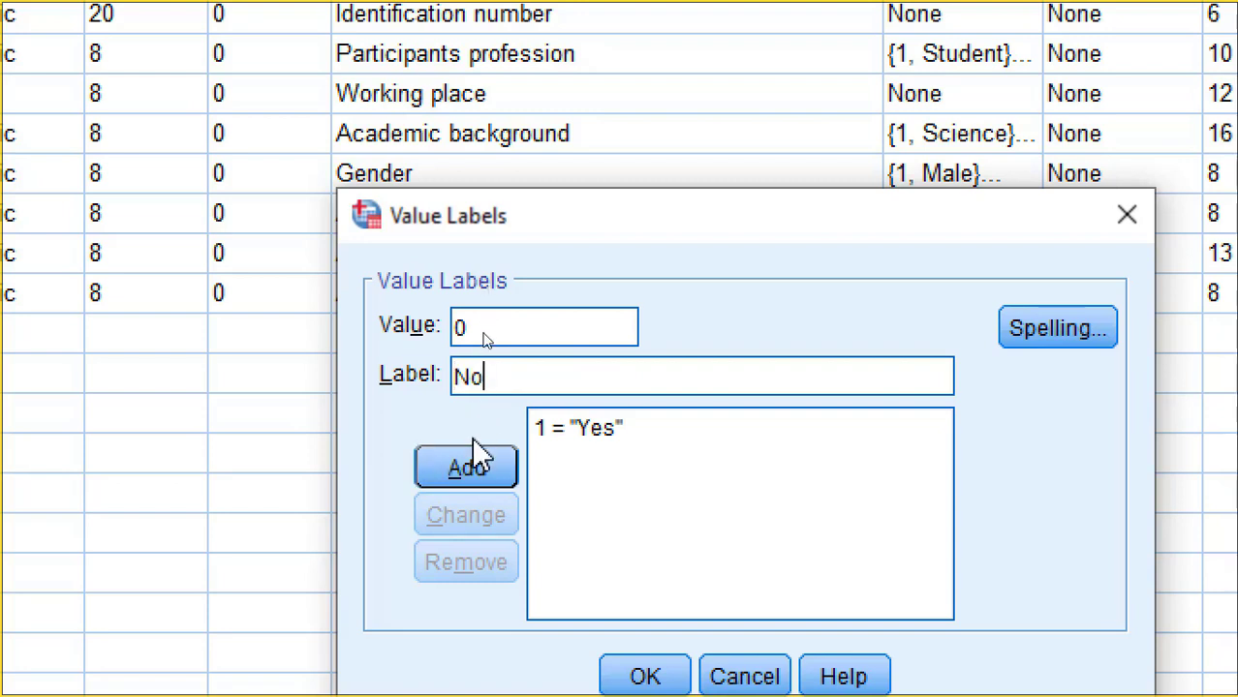
pyautogui.click(470, 461)
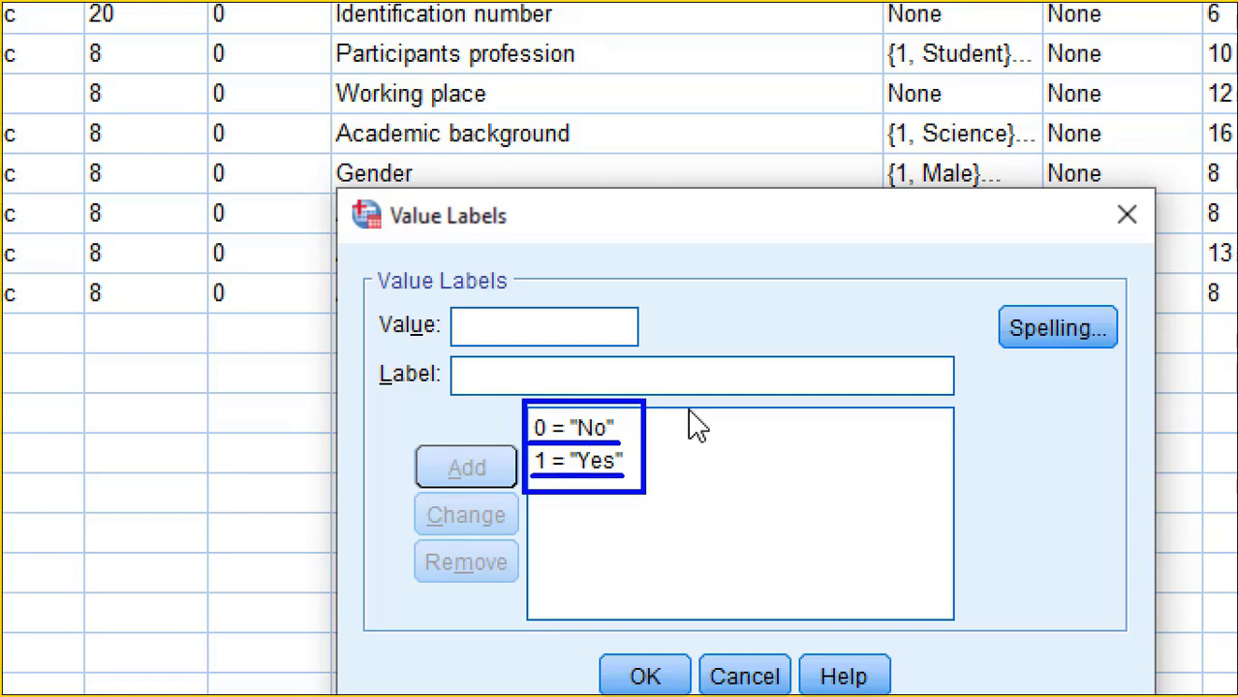
pyautogui.click(716, 460)
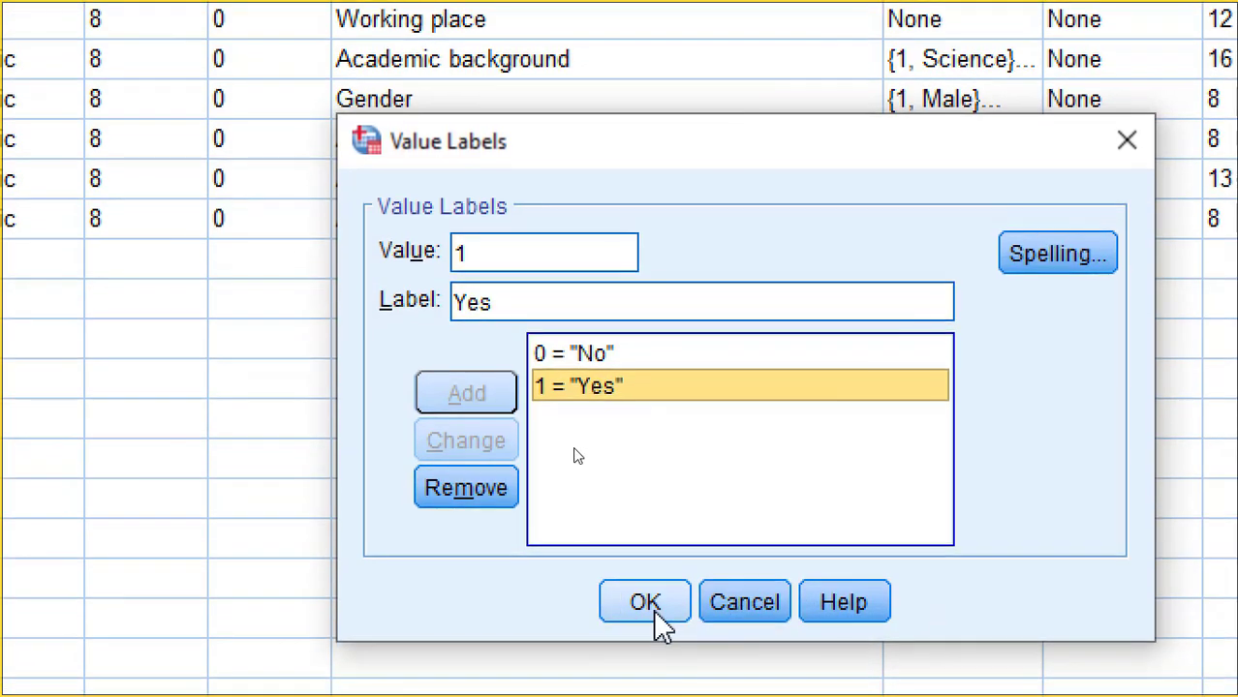
pyautogui.click(656, 615)
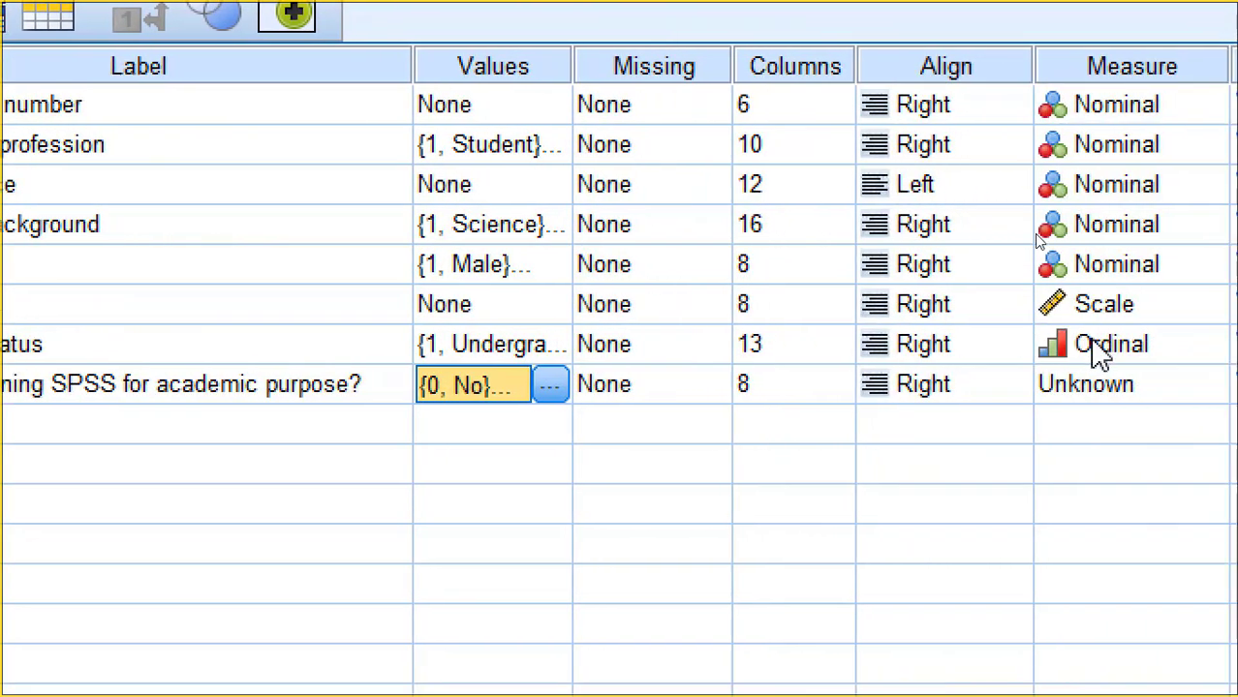
# - Set the measurement level of AcademicPurpose to Scale
pyautogui.click(1090, 386)
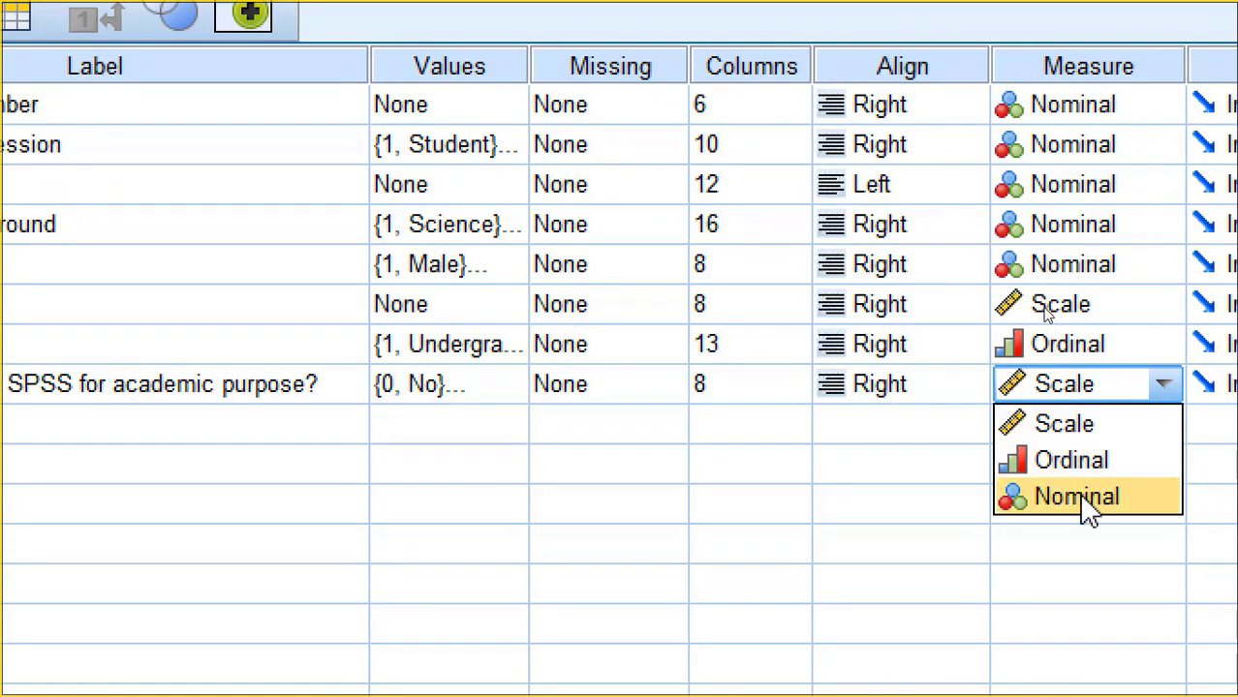
pyautogui.click(1065, 425)
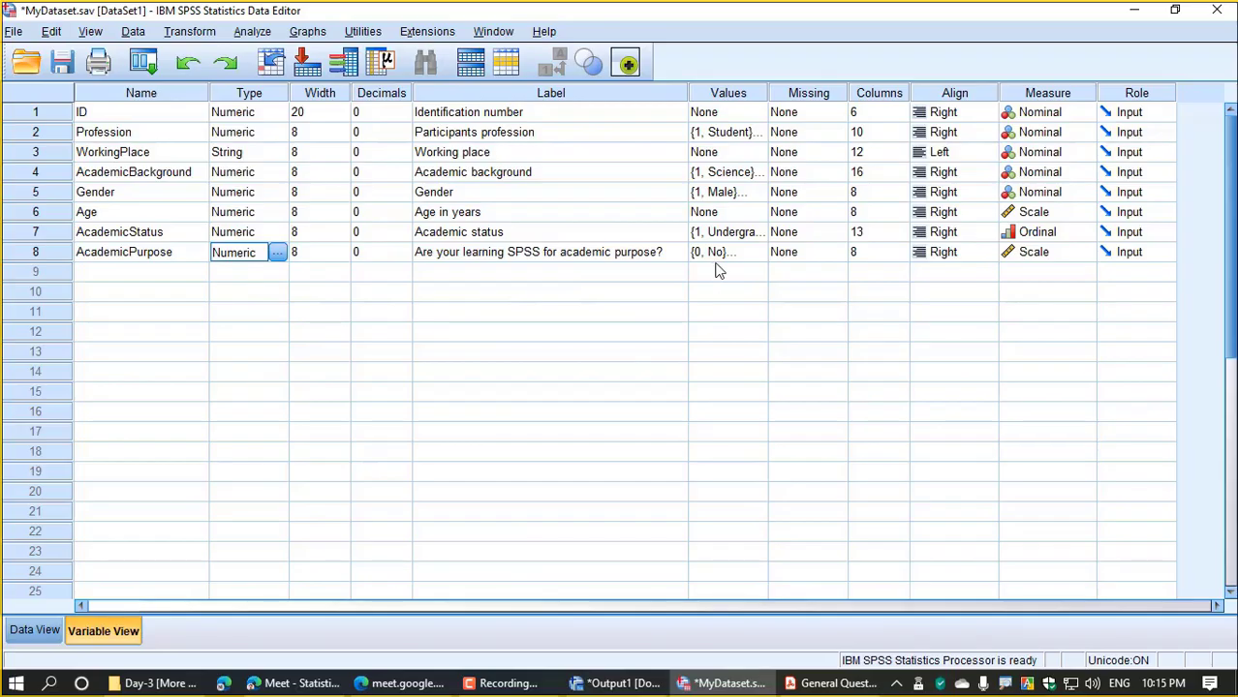
# - Compare the value coding of AcademicPurpose with that of Profession, and review the coded variables Profession, Gender and AcademicStatus
pyautogui.click(720, 254)
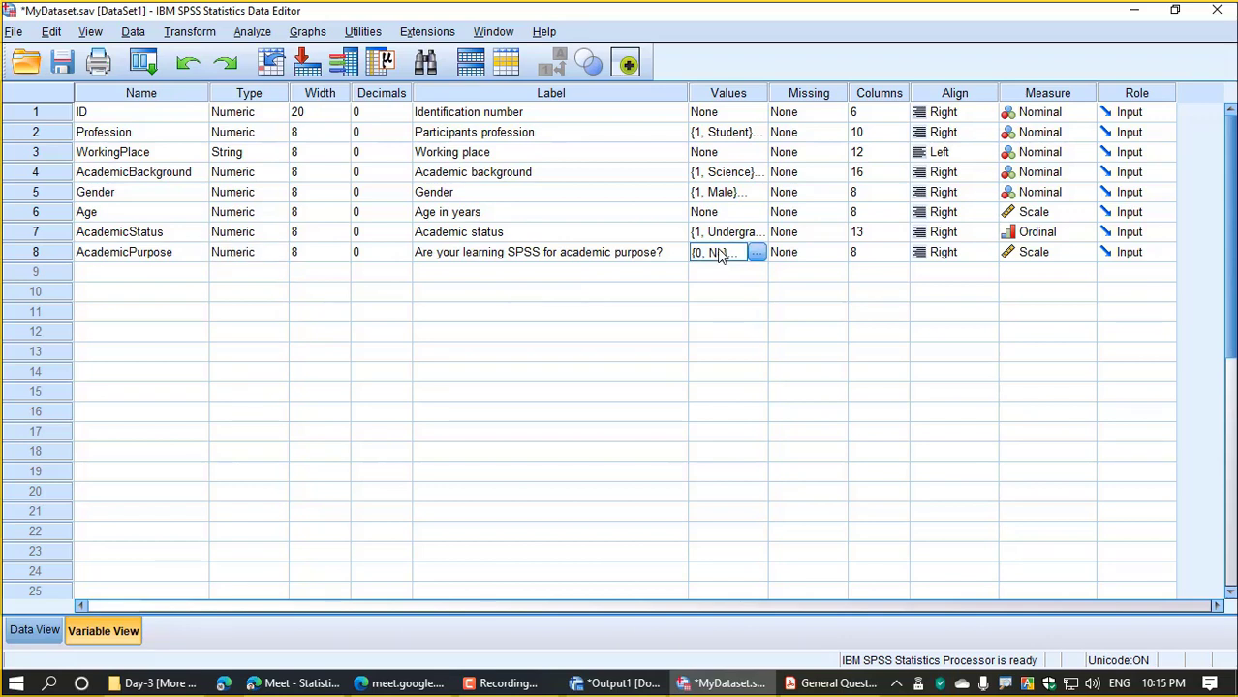
pyautogui.click(731, 136)
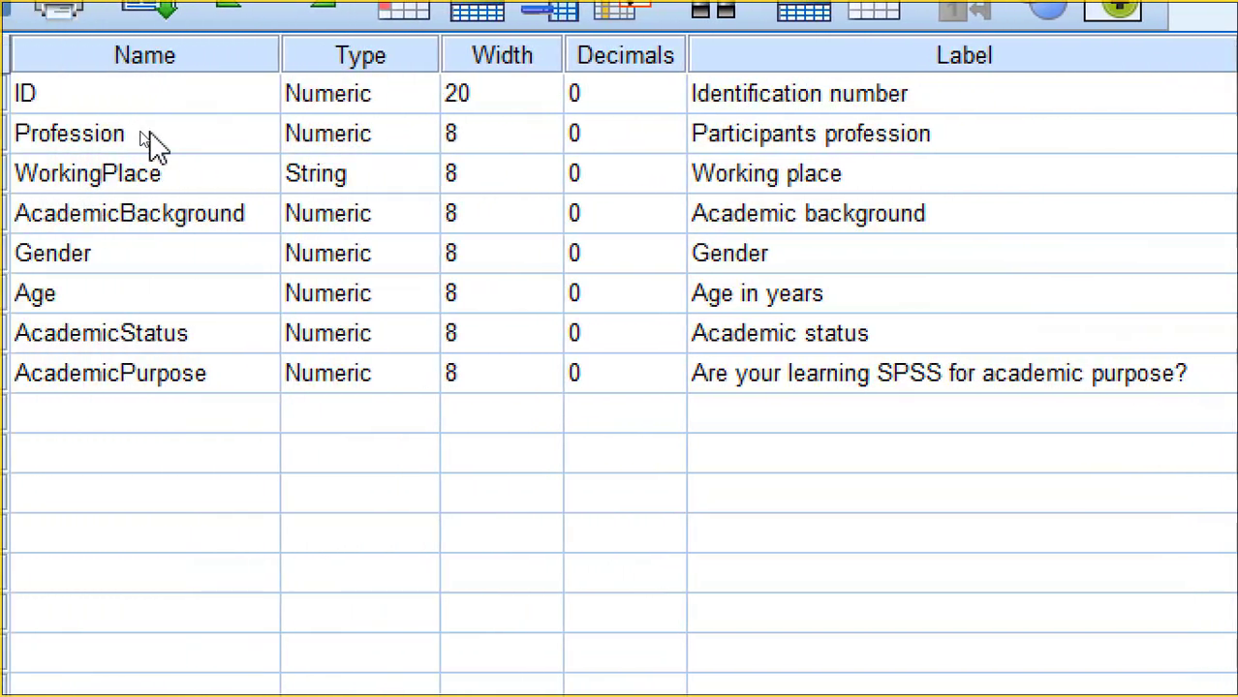
pyautogui.click(132, 137)
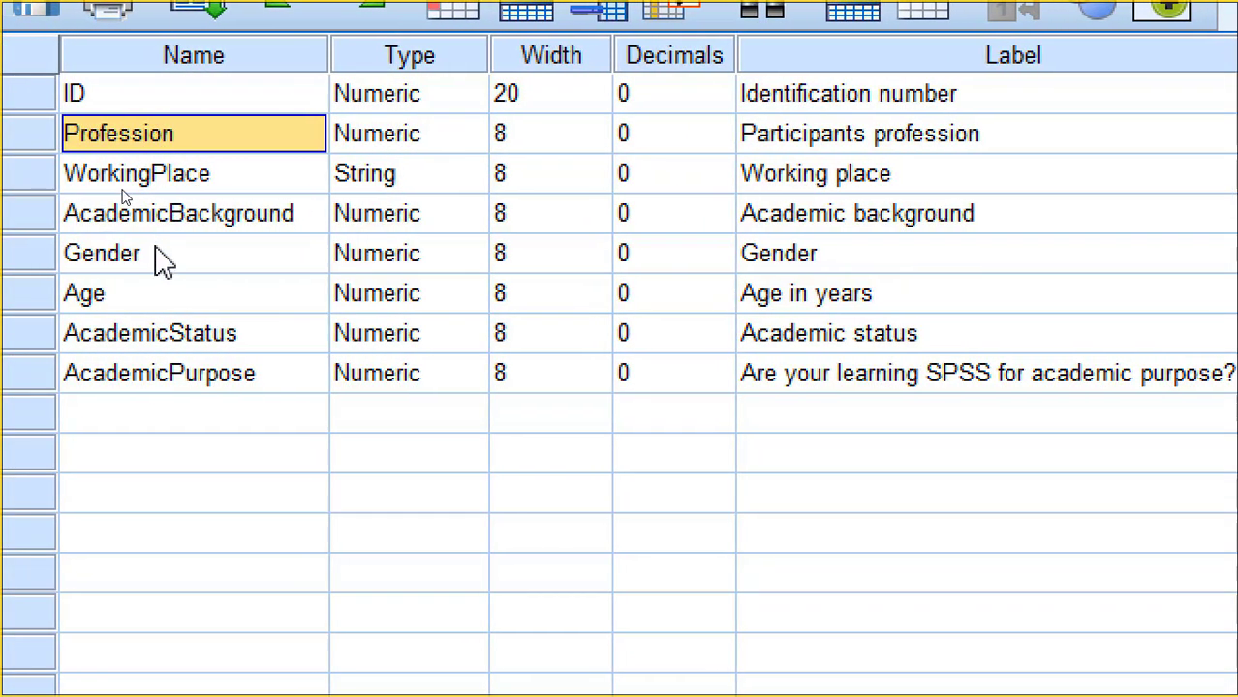
pyautogui.click(133, 258)
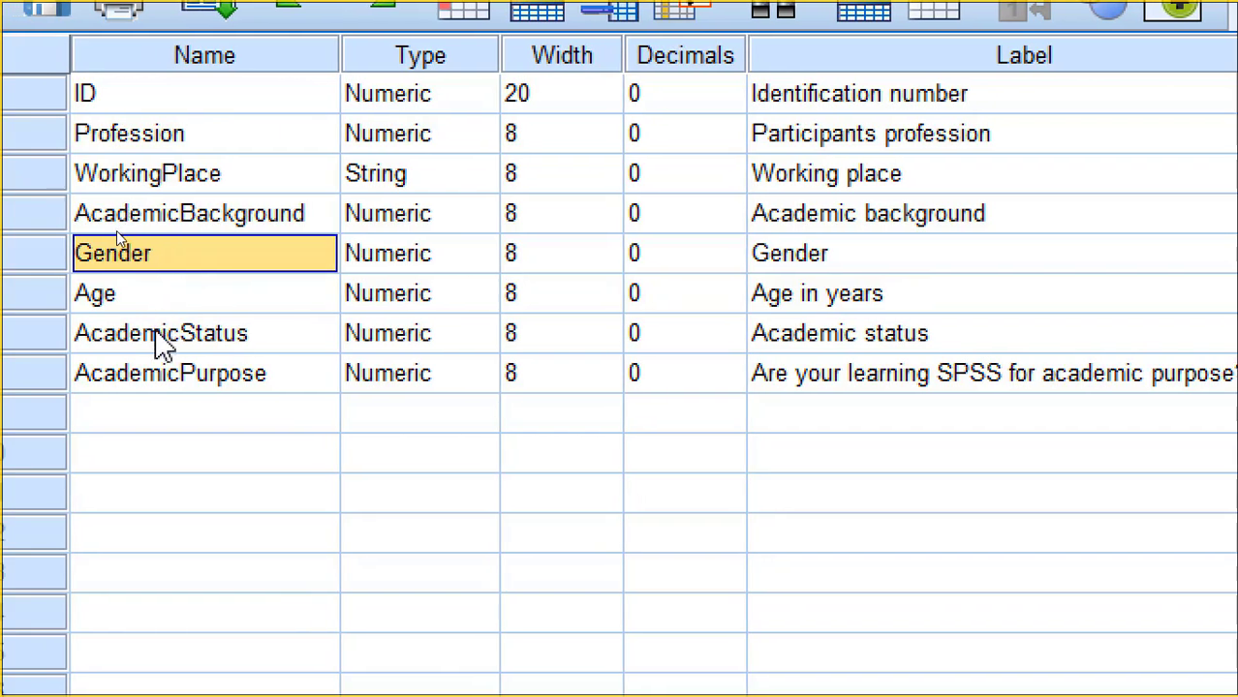
pyautogui.click(155, 336)
pyautogui.click(160, 378)
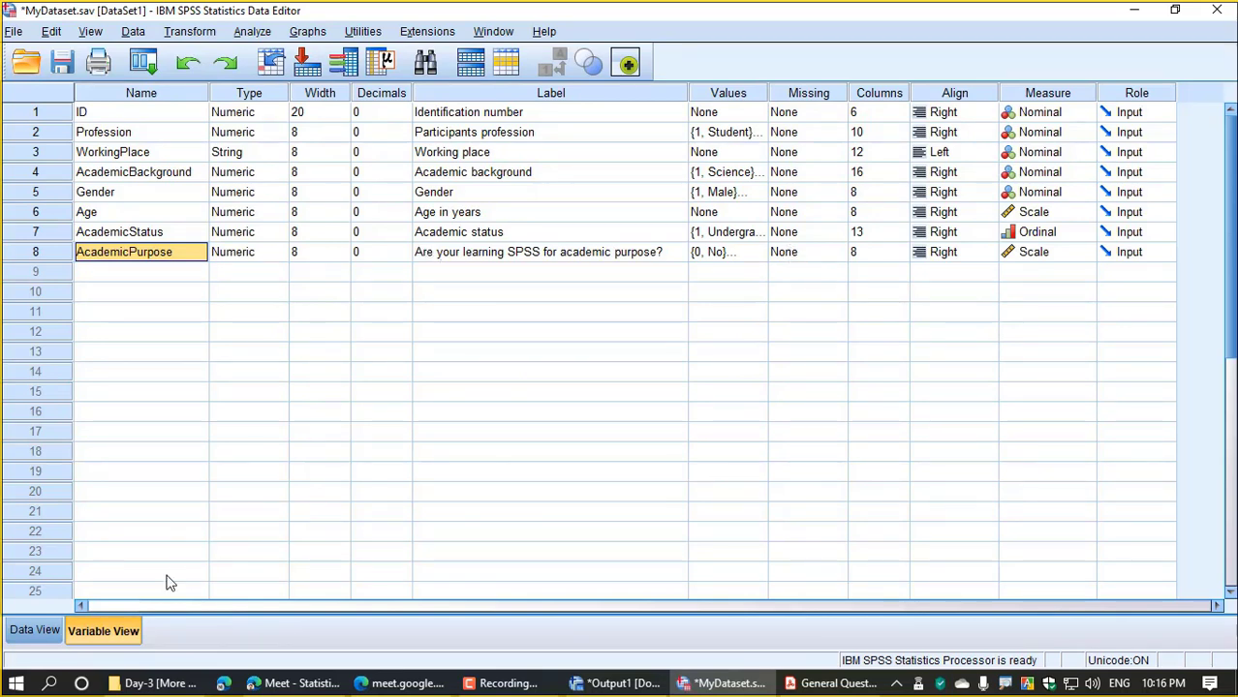
# - Widen the AcademicPurpose column in the data grid to a column width of 15, and check its first cell without entering a value
pyautogui.click(34, 631)
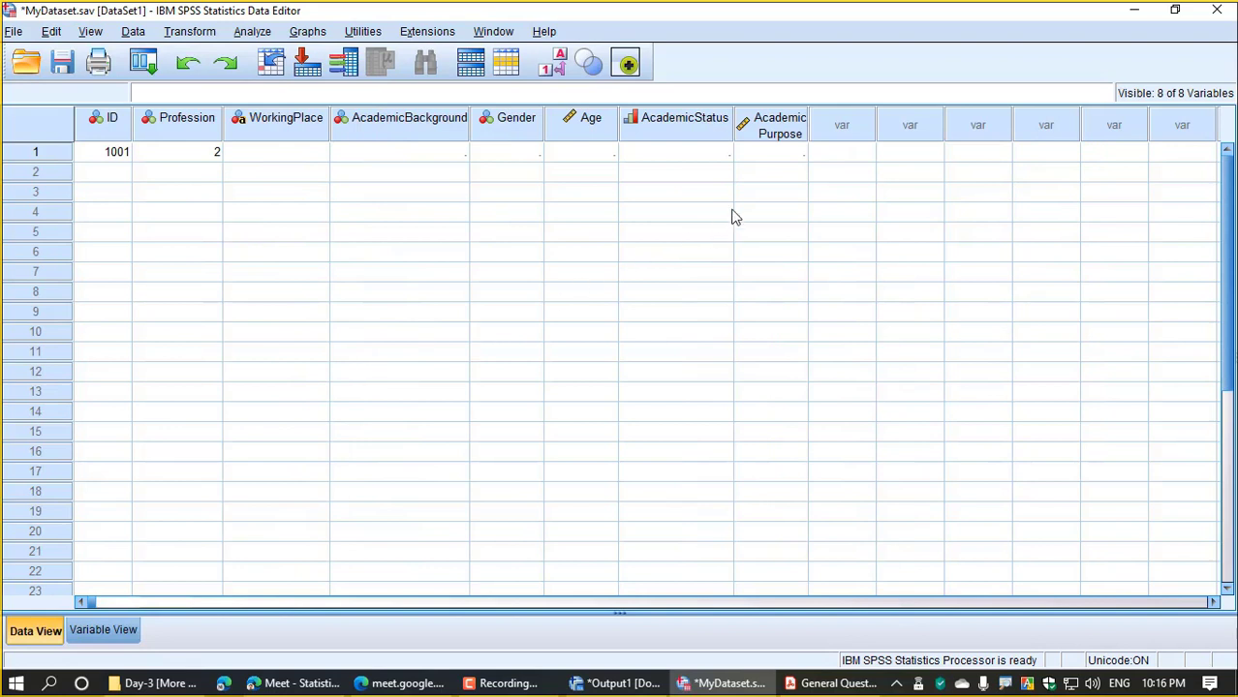
pyautogui.moveTo(808, 135); pyautogui.dragTo(868, 136)
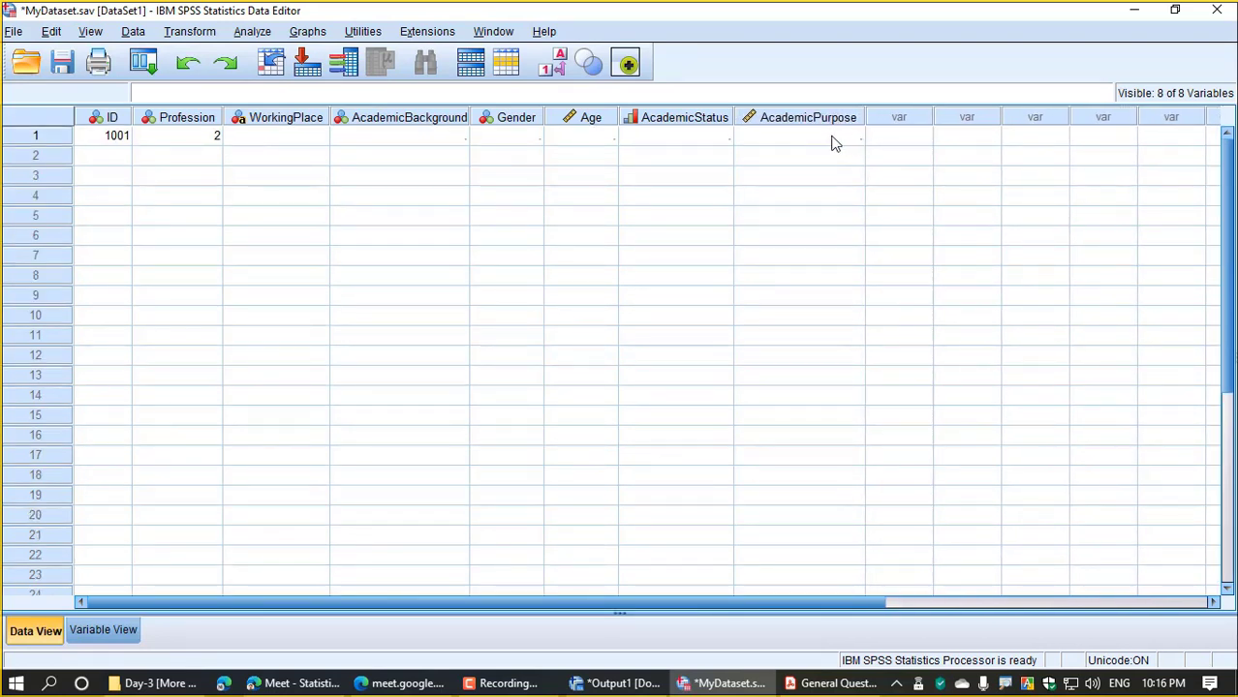
pyautogui.click(835, 142)
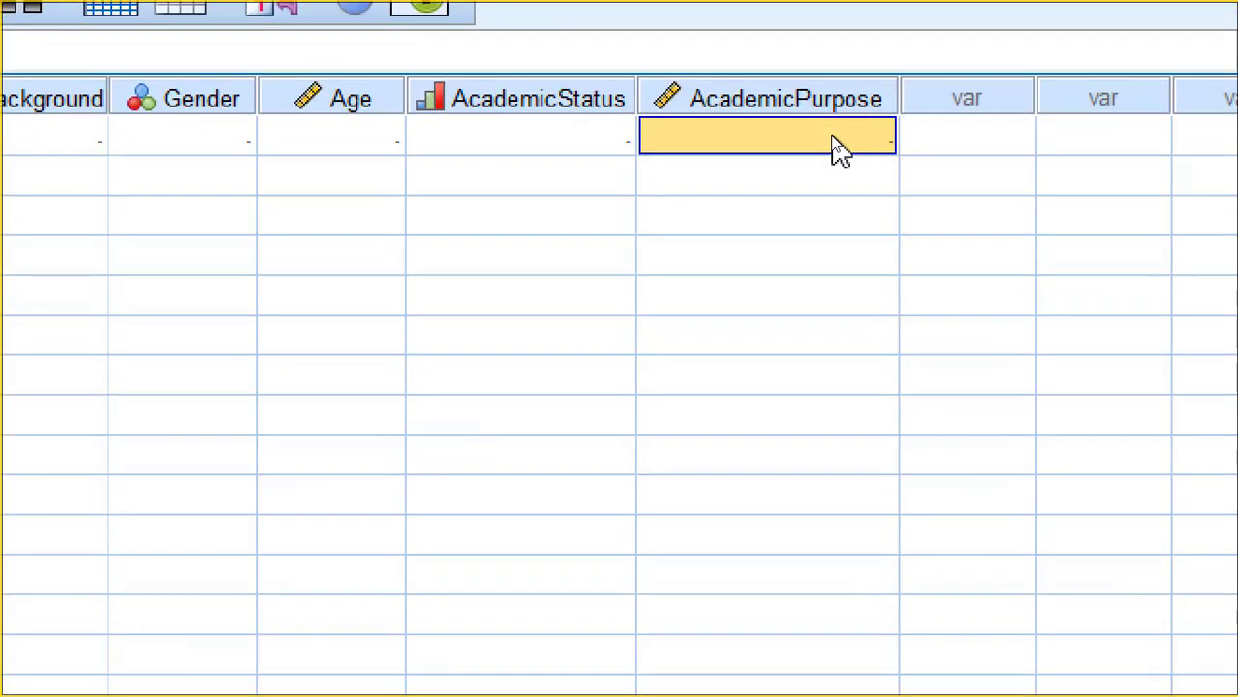
pyautogui.doubleClick(851, 139)
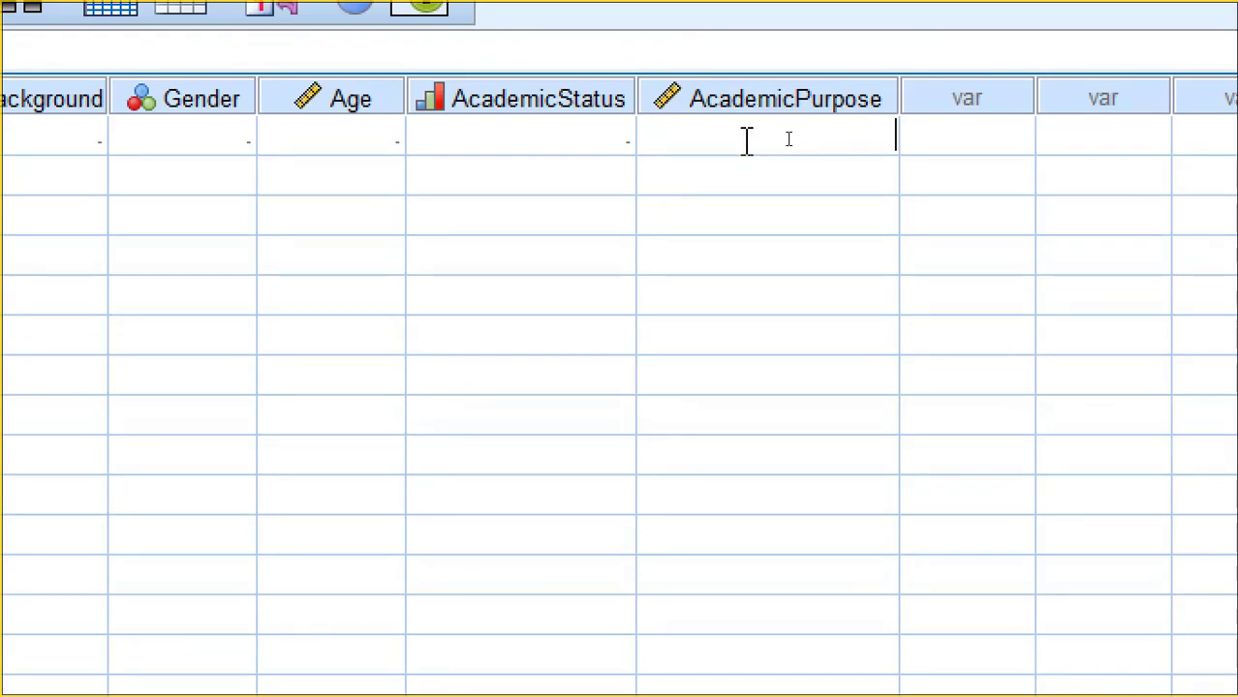
pyautogui.press('Escape')
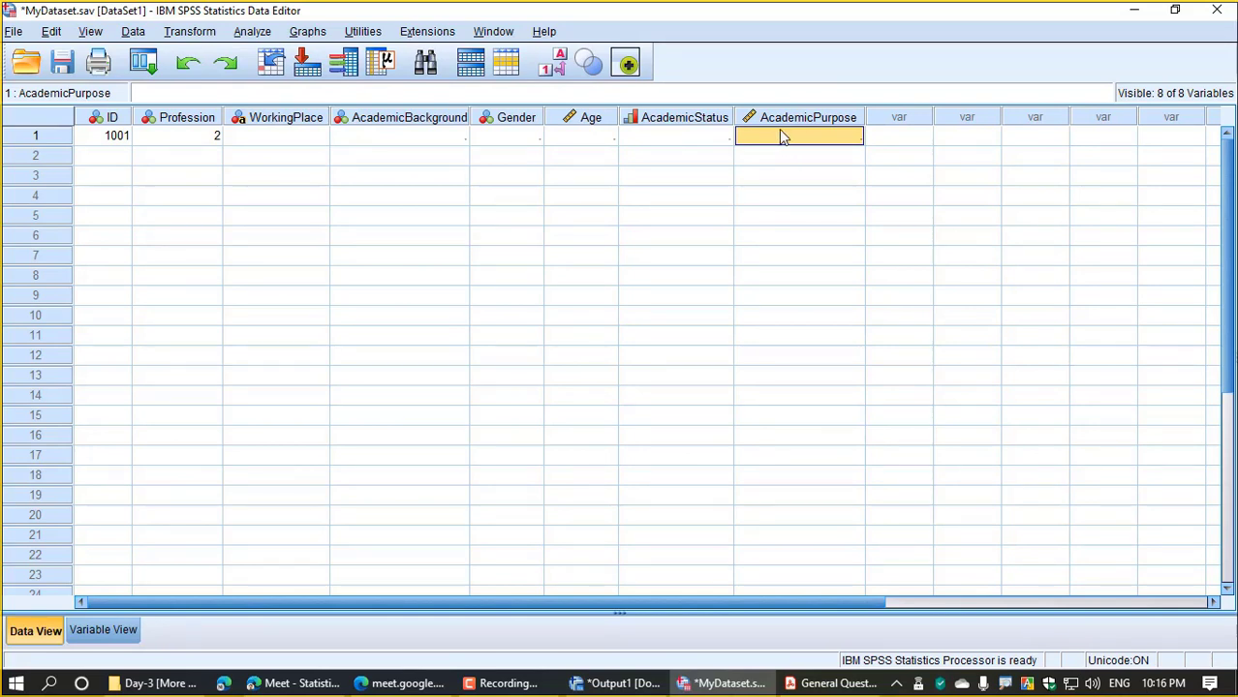
# - Return to the variable definitions and set the measurement level of AcademicPurpose to Nominal
pyautogui.click(103, 631)
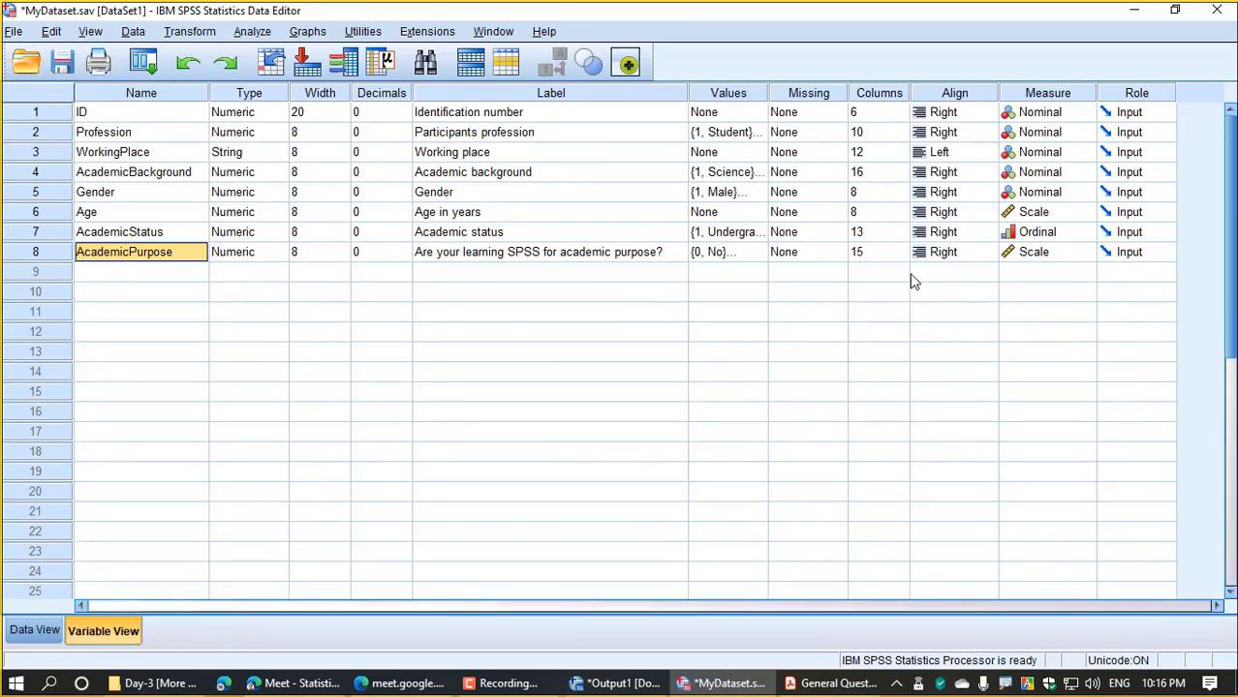
pyautogui.click(1045, 256)
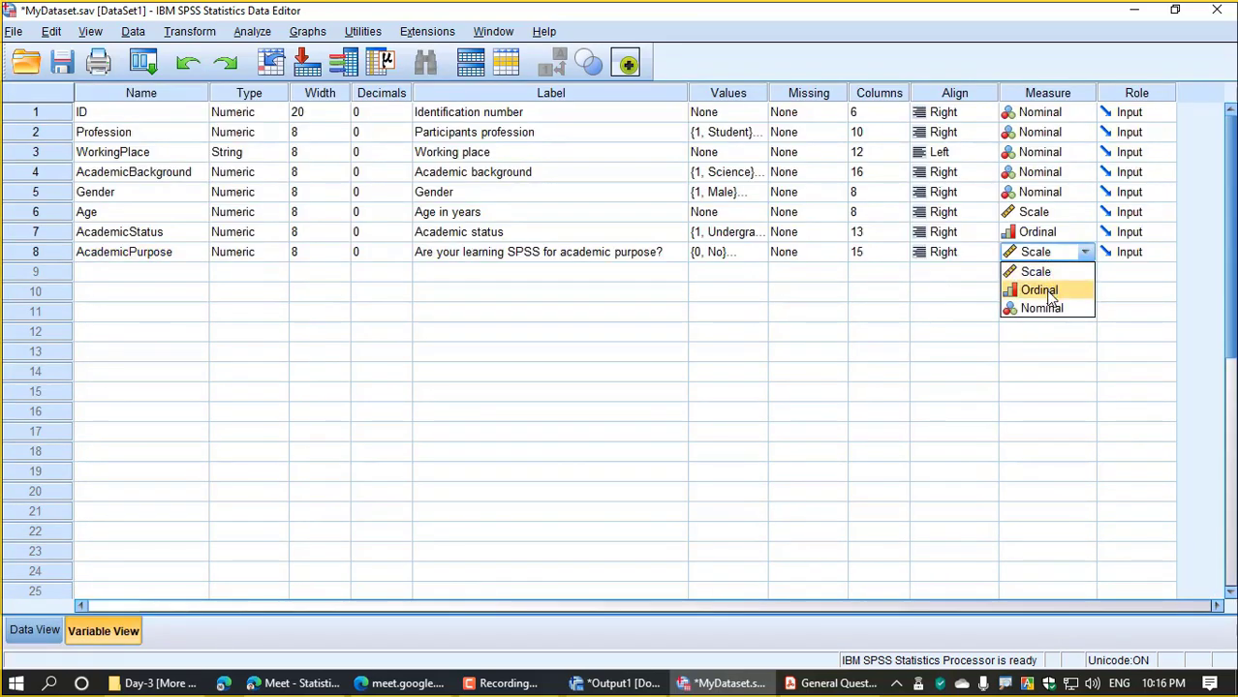
pyautogui.click(1046, 309)
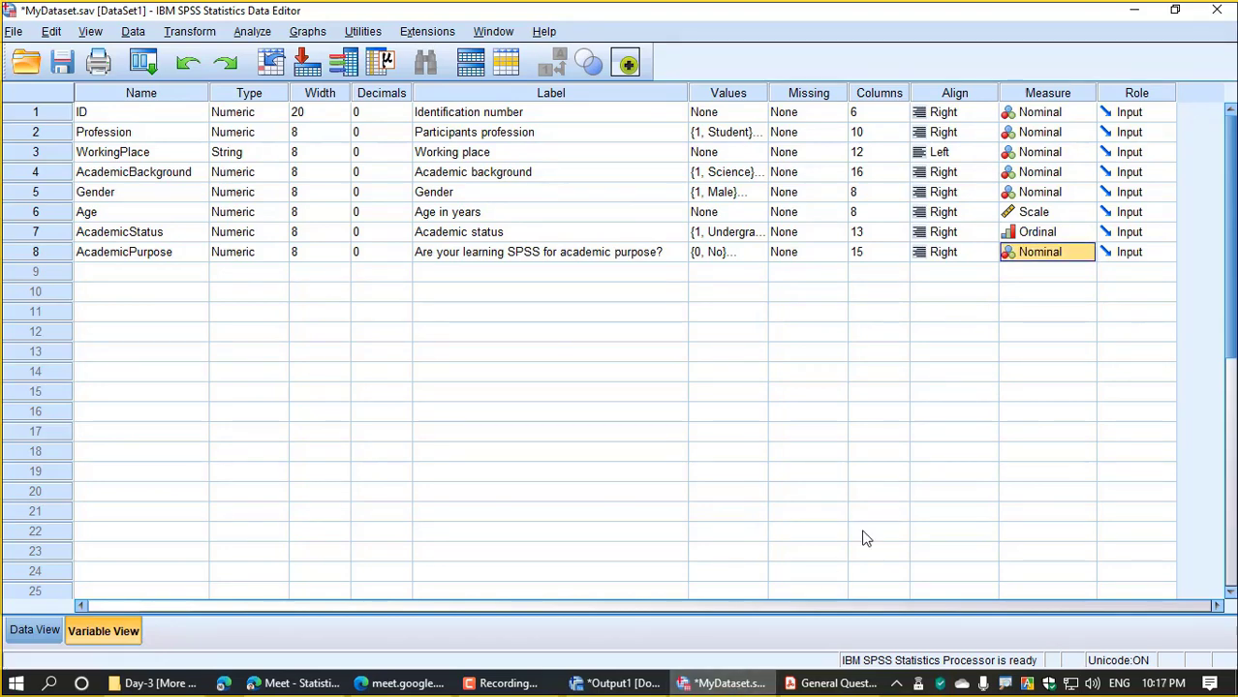
# - In the questionnaire PDF, underline the Academic option of question 8, clear the marking, and switch back to MyDataset.sav in SPSS
pyautogui.click(822, 686)
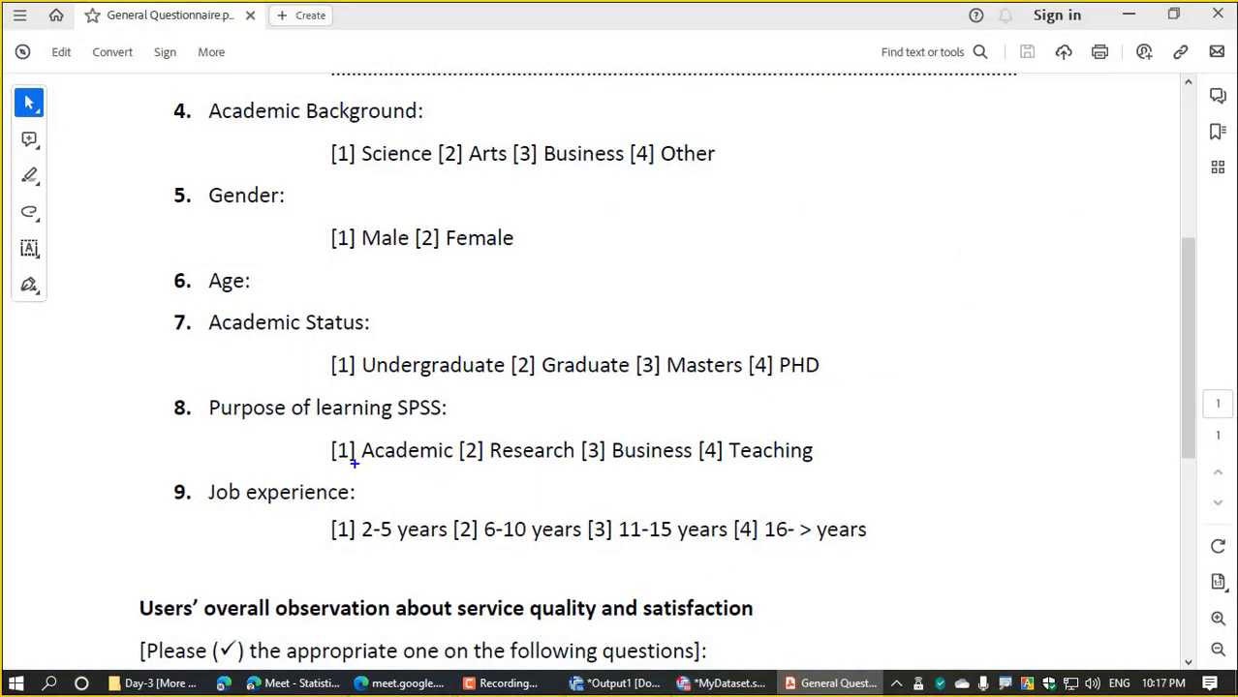
pyautogui.moveTo(345, 466); pyautogui.dragTo(434, 466)
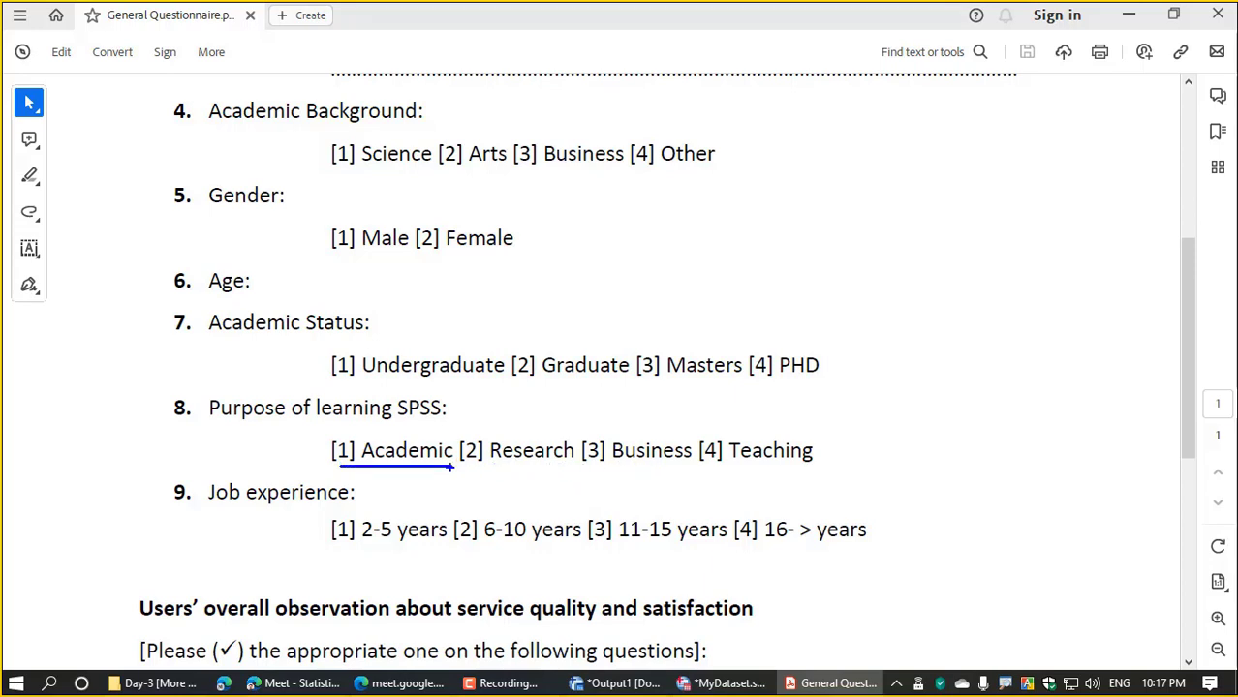
pyautogui.moveTo(366, 464); pyautogui.dragTo(449, 461)
pyautogui.press('Escape')
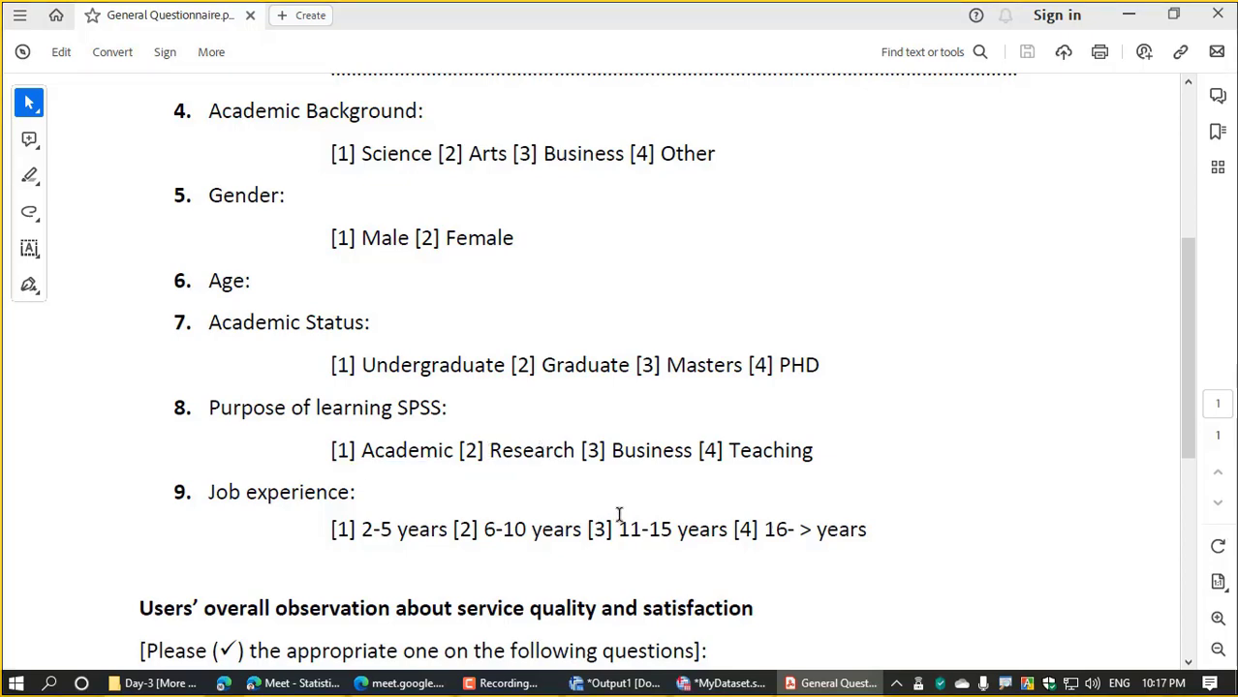
pyautogui.click(725, 683)
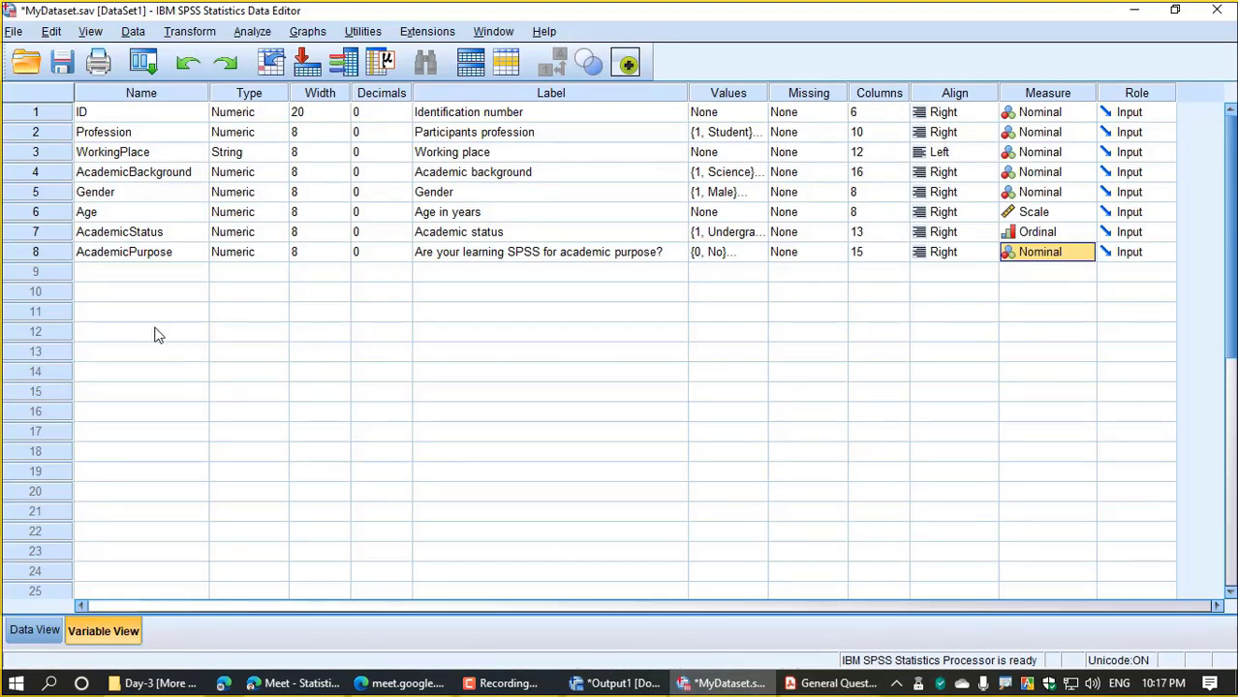
# - Glance at the questionnaire PDF, return to MyDataset.sav, and name a new variable ResearchPurpose in row 9
pyautogui.click(816, 689)
pyautogui.hotkey('alt', 'Tab')
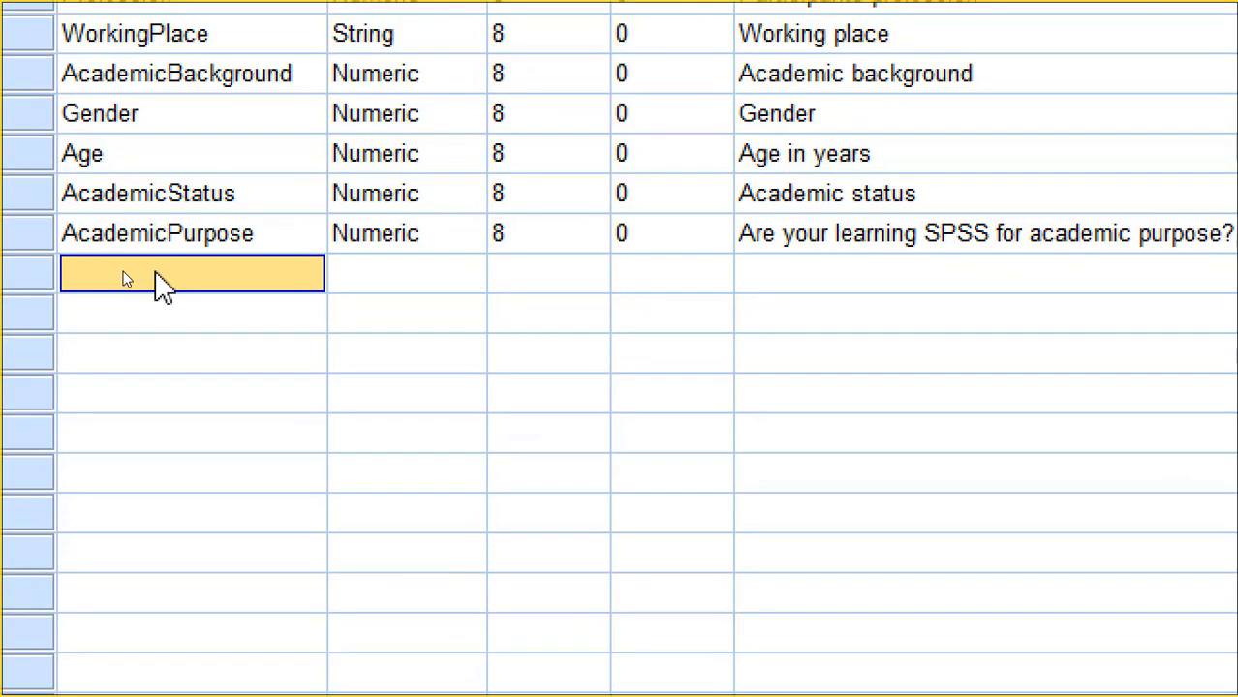
pyautogui.write('Re')
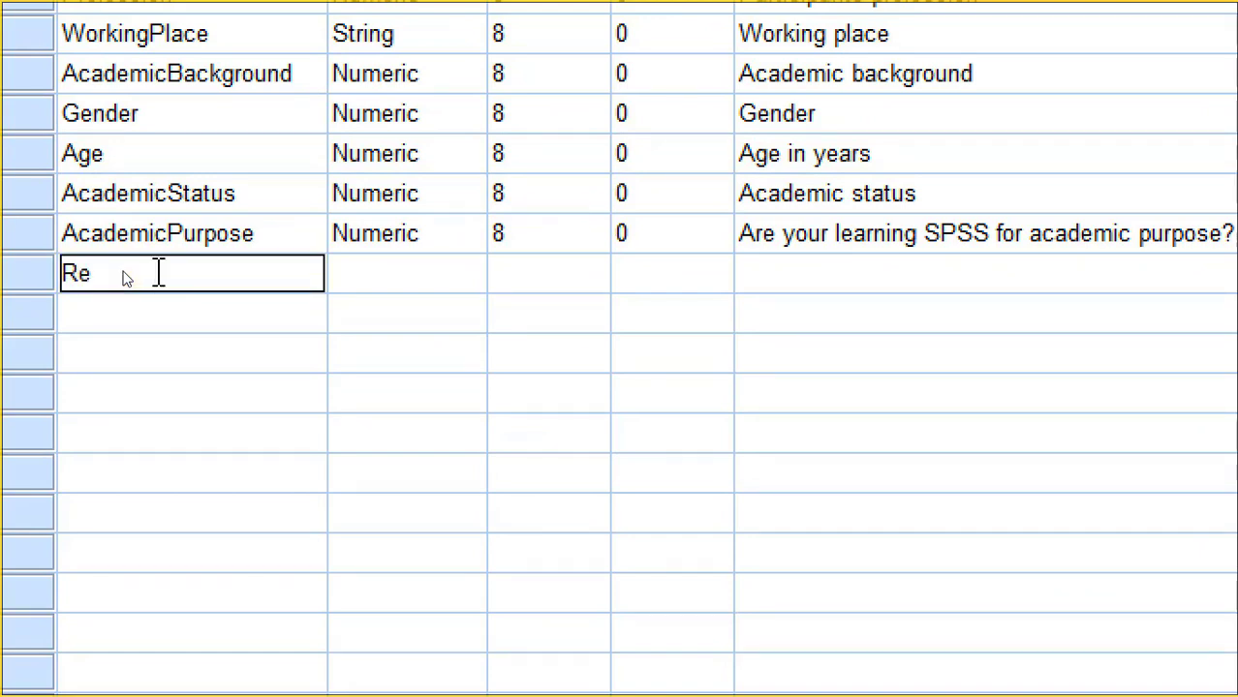
pyautogui.write('search')
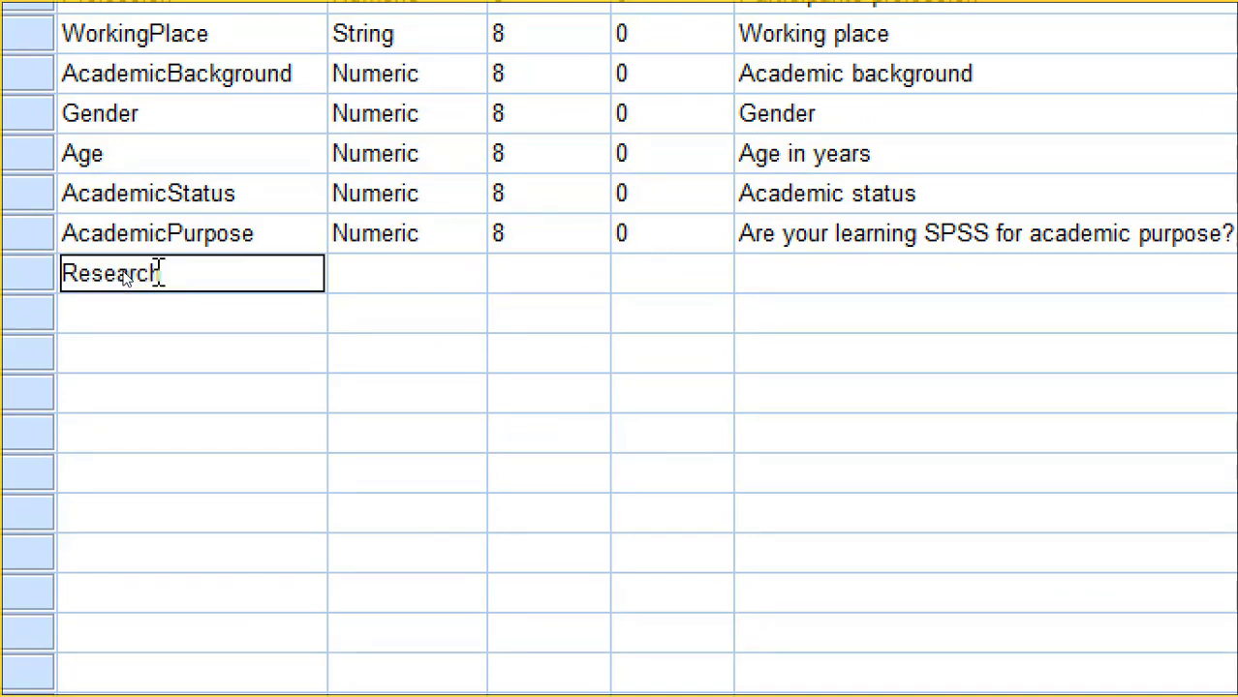
pyautogui.write('Pu')
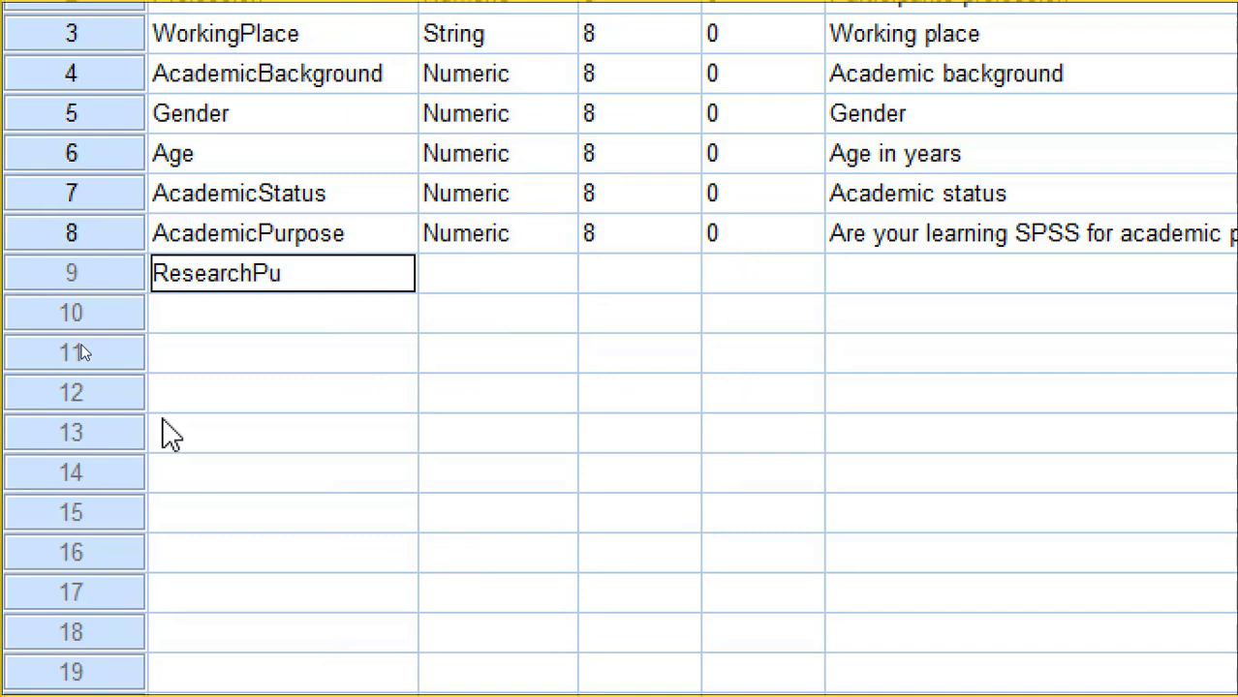
pyautogui.write('rpose')
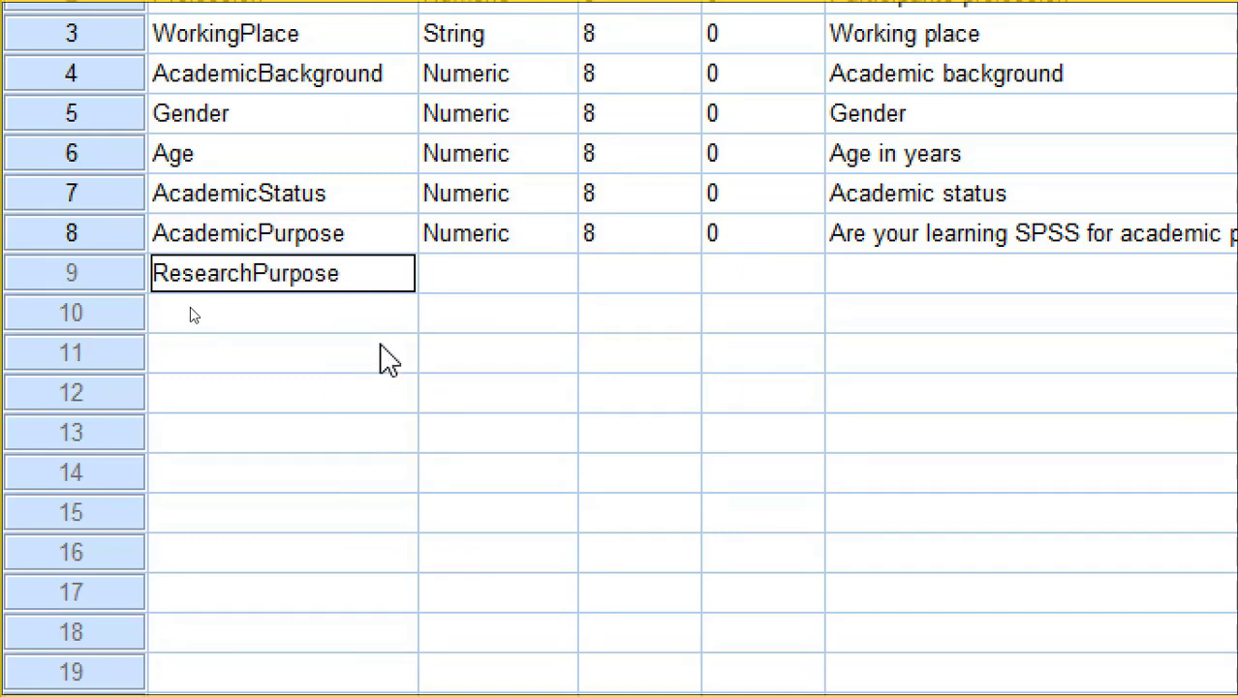
# - Copy the AcademicPurpose label to ResearchPurpose and reword it as "Are your learning SPSS for research purpose?"
pyautogui.click(928, 272)
pyautogui.click(944, 247)
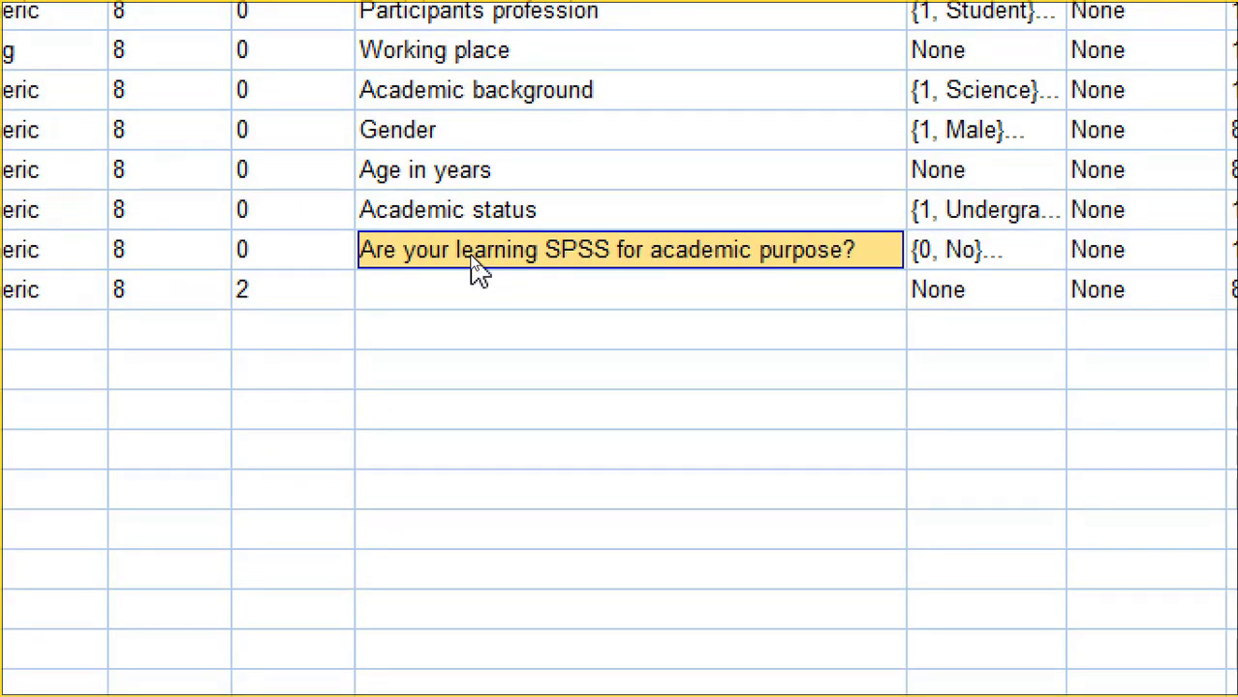
pyautogui.click(477, 300)
pyautogui.write('Are your learning SPSS for academic purpose?')
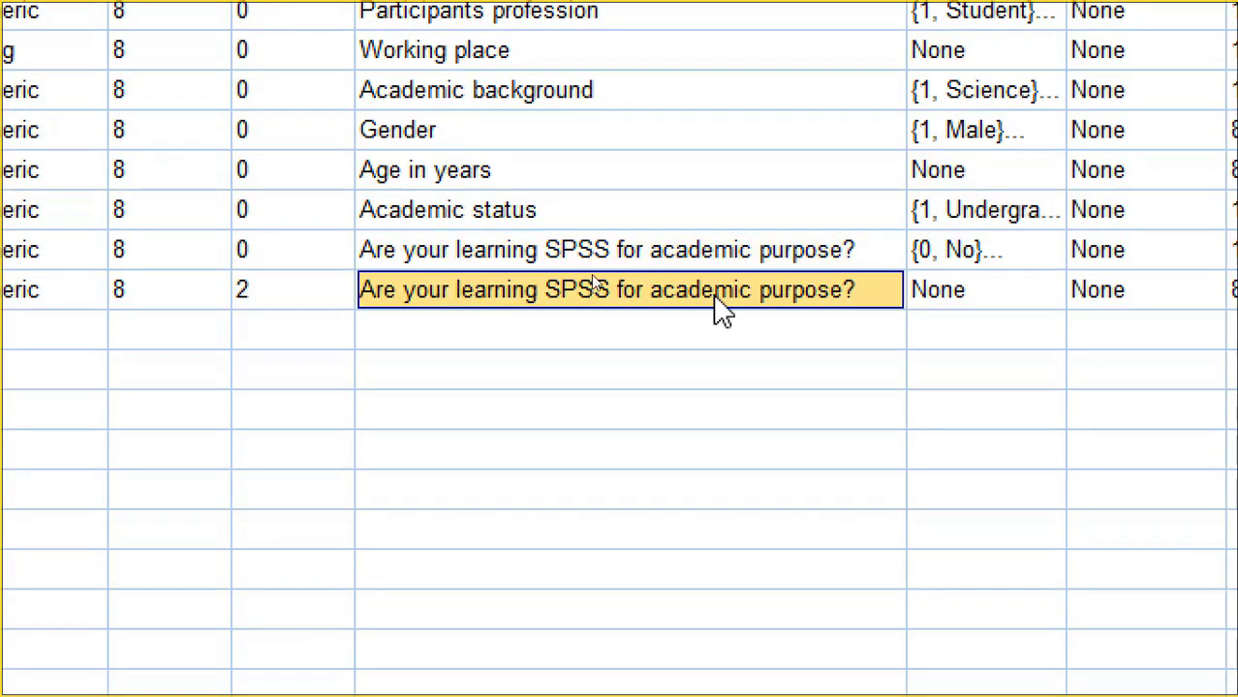
pyautogui.doubleClick(715, 294)
pyautogui.moveTo(752, 291); pyautogui.dragTo(649, 290)
pyautogui.write('rese')
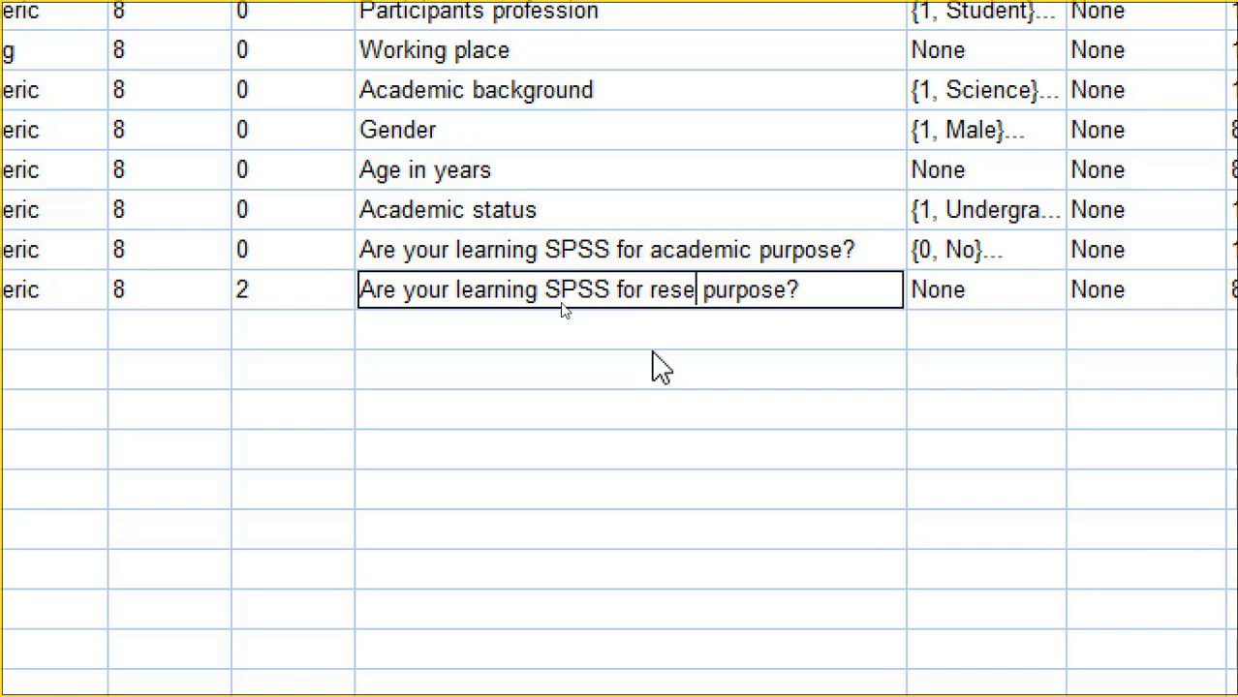
pyautogui.write('arch')
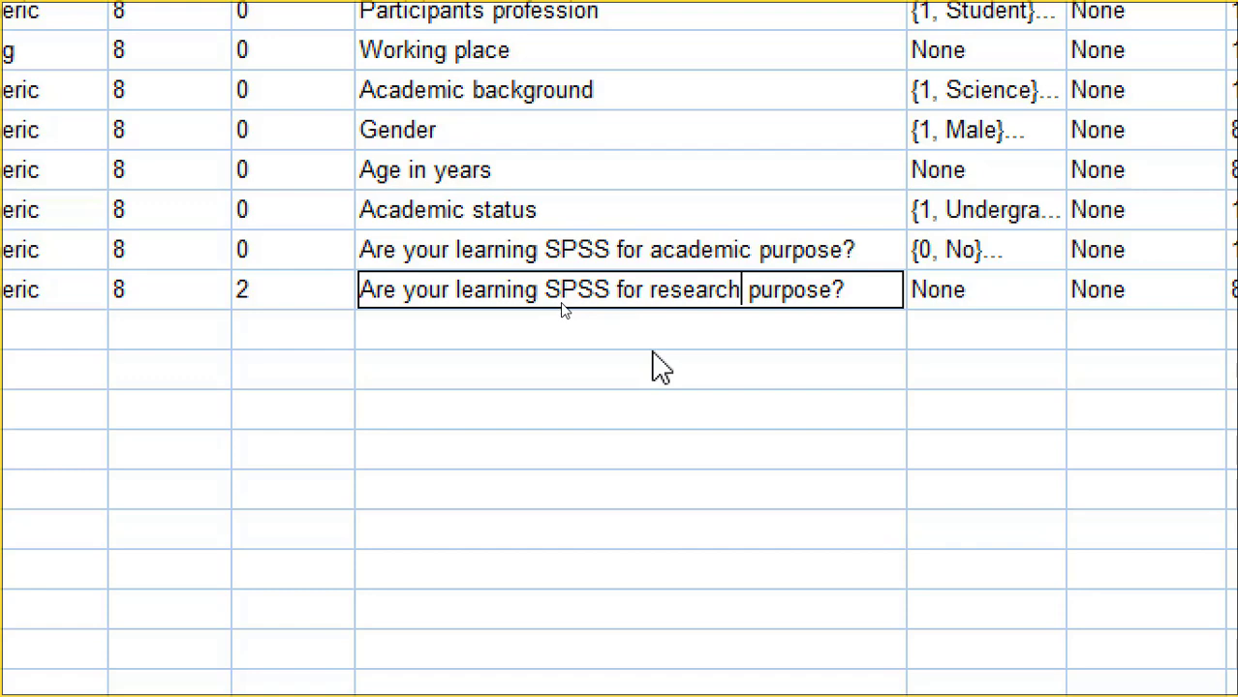
pyautogui.press('Return')
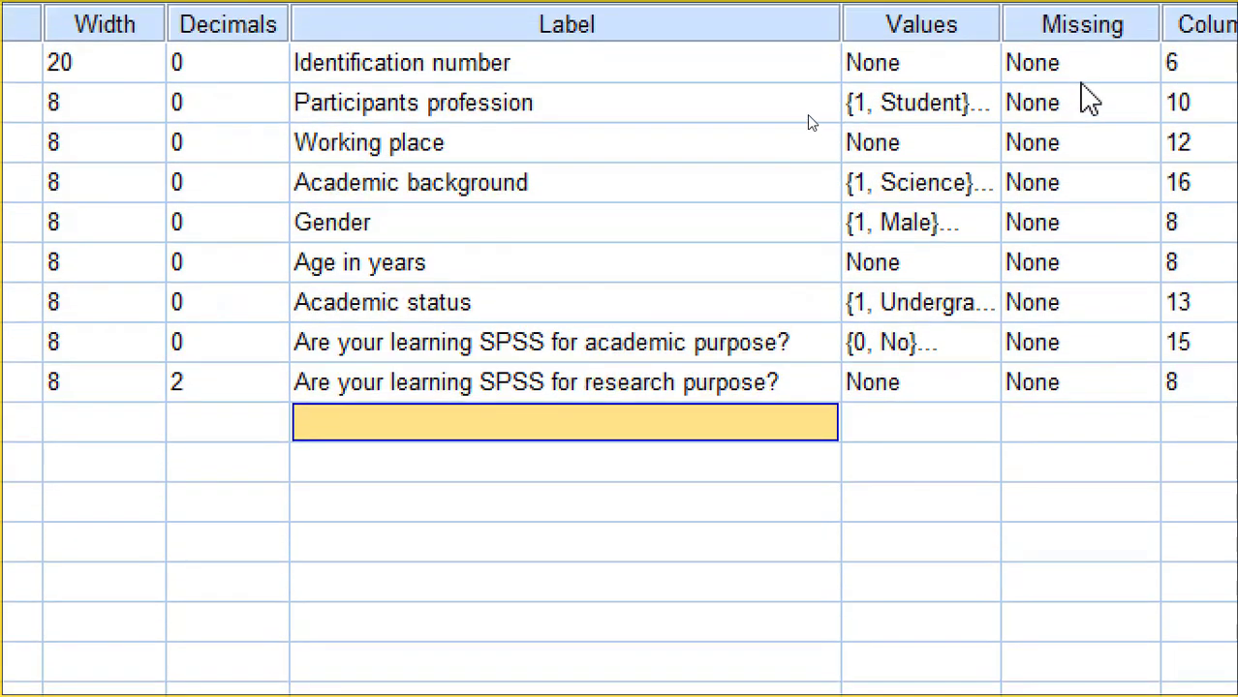
# - Copy the value labels of AcademicPurpose to the ResearchPurpose variable
pyautogui.click(899, 343)
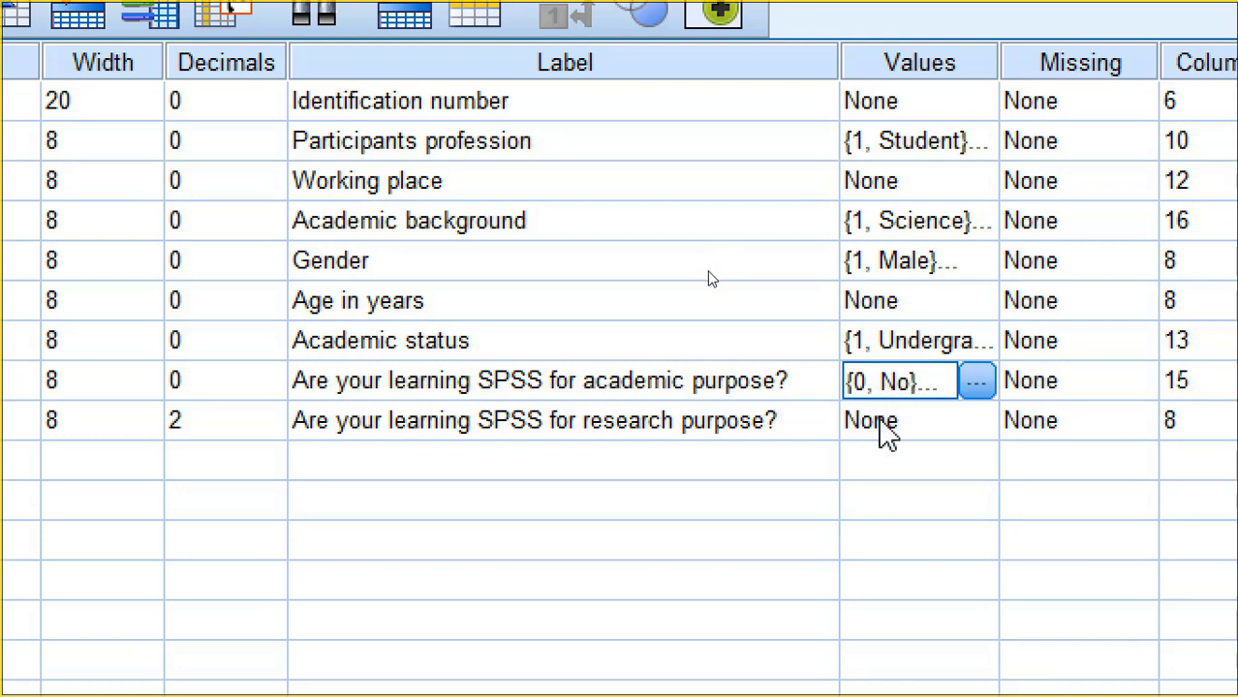
pyautogui.click(883, 433)
pyautogui.click(884, 394)
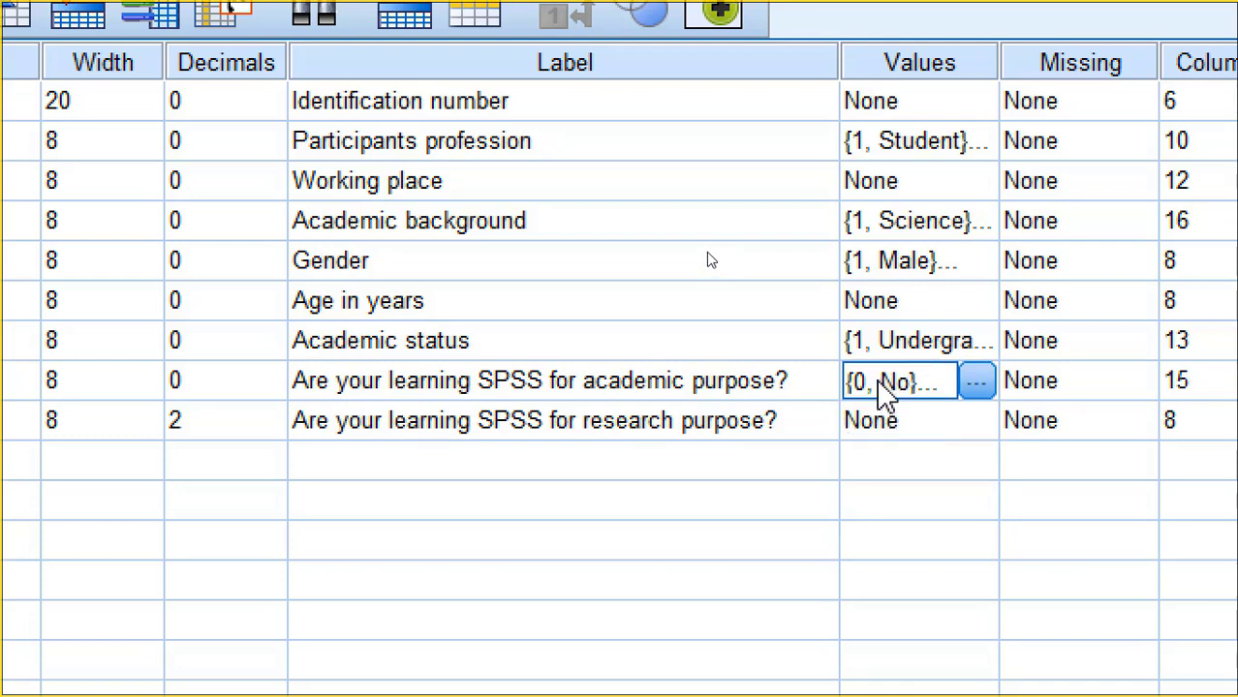
pyautogui.rightClick(883, 382)
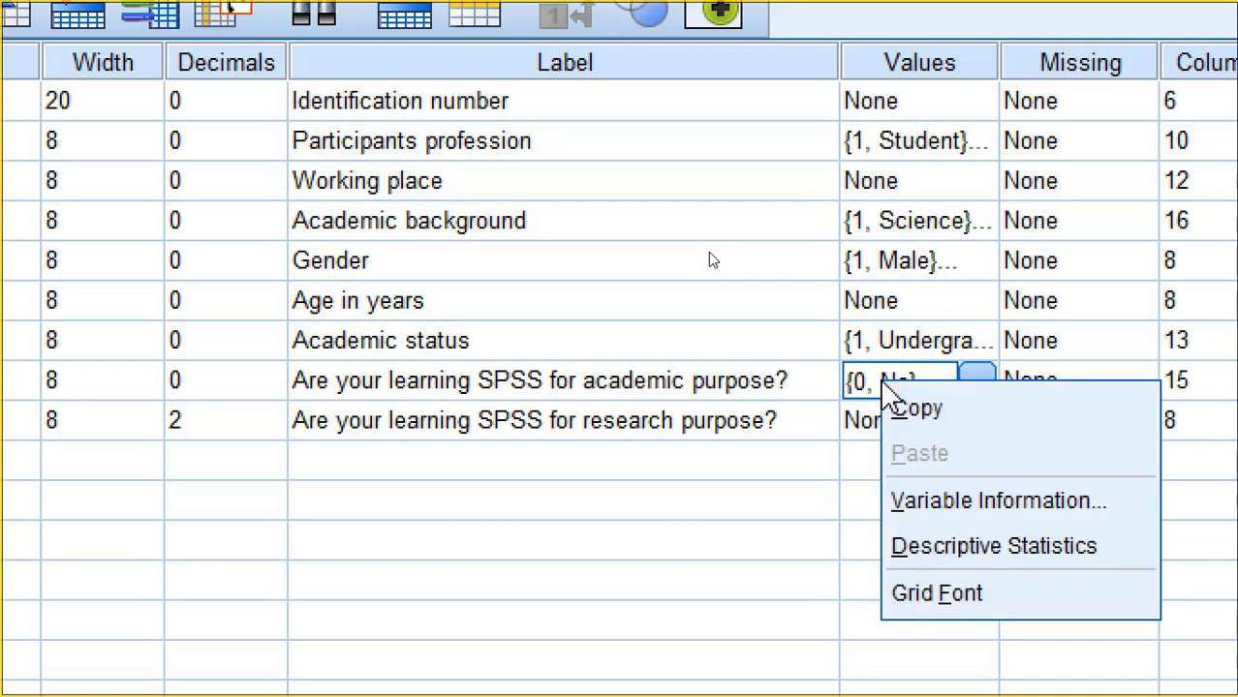
pyautogui.click(954, 412)
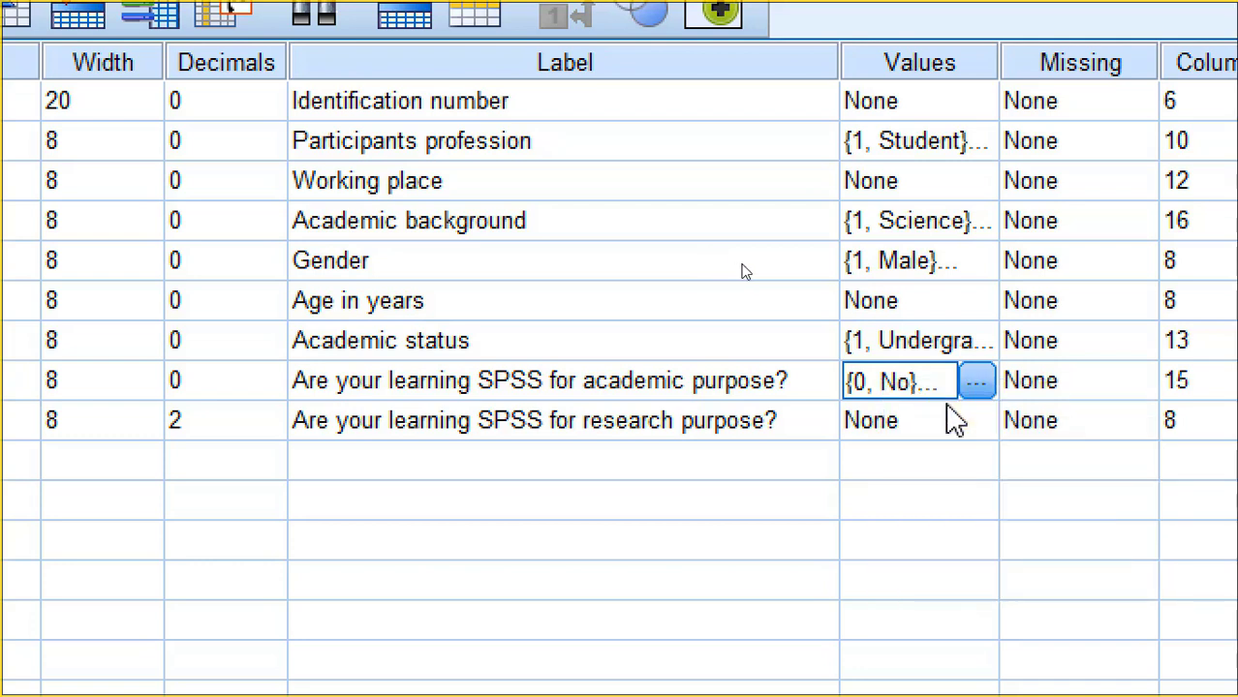
pyautogui.click(882, 420)
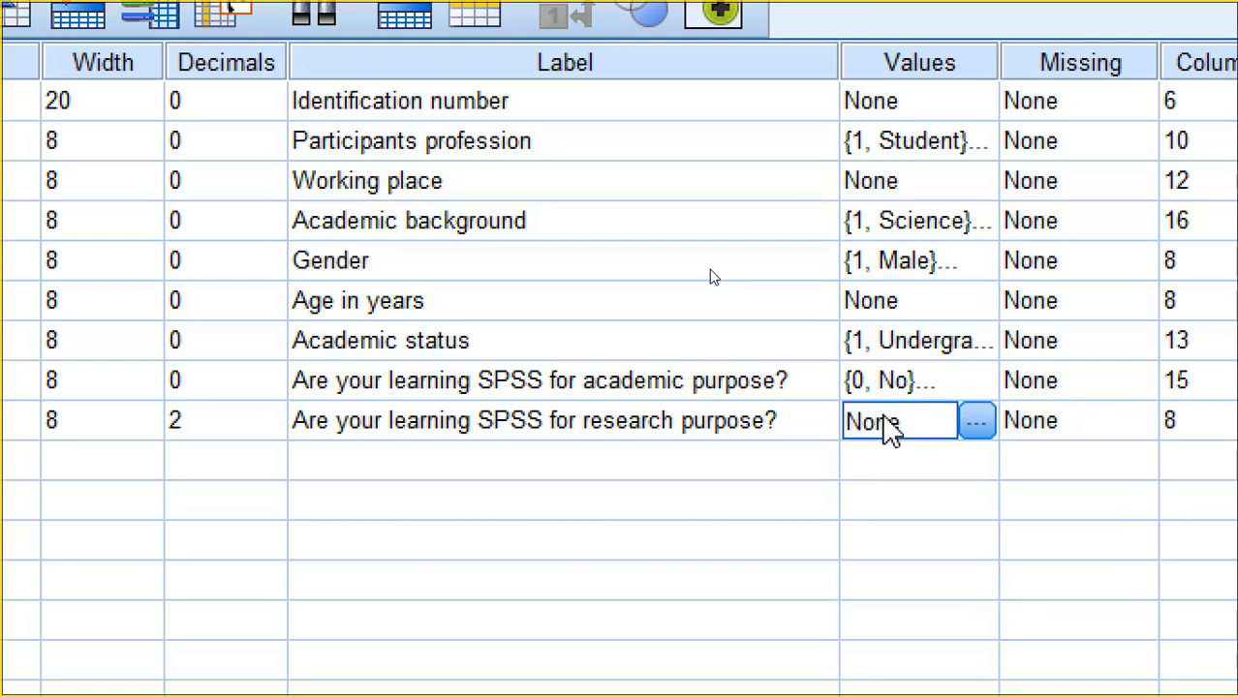
pyautogui.rightClick(885, 422)
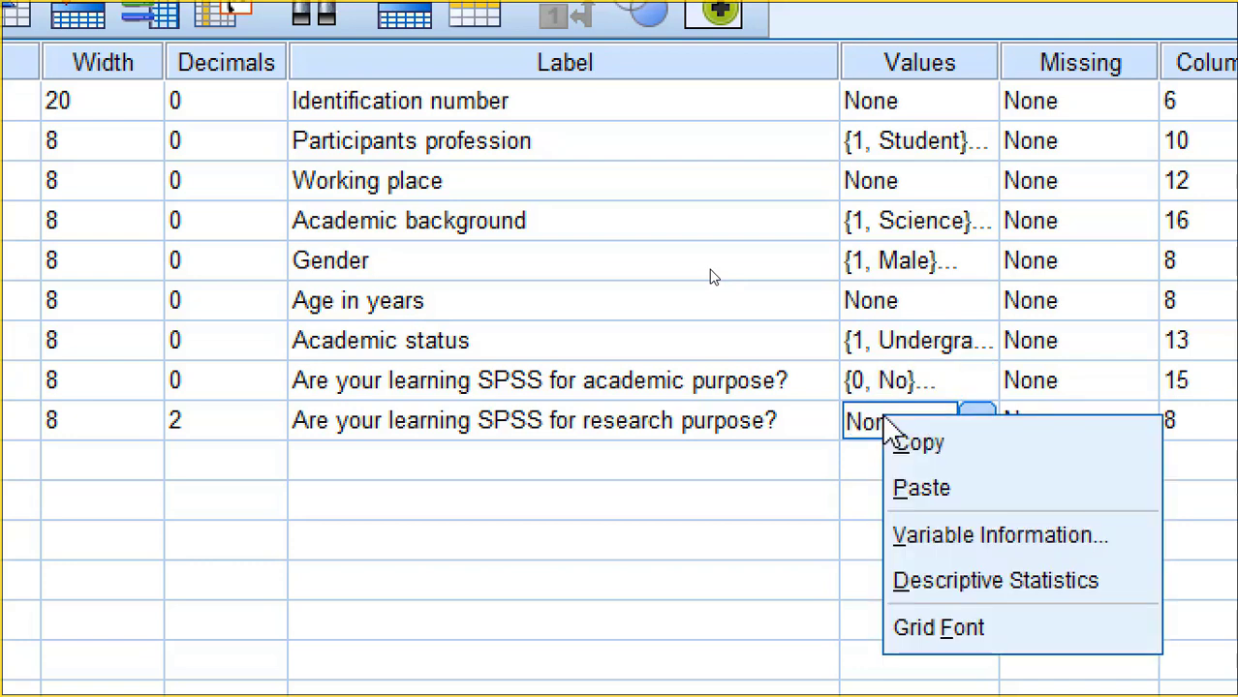
pyautogui.click(905, 496)
# - Set the decimals of ResearchPurpose to 0 and its measurement level to Nominal
pyautogui.click(271, 424)
pyautogui.click(271, 429)
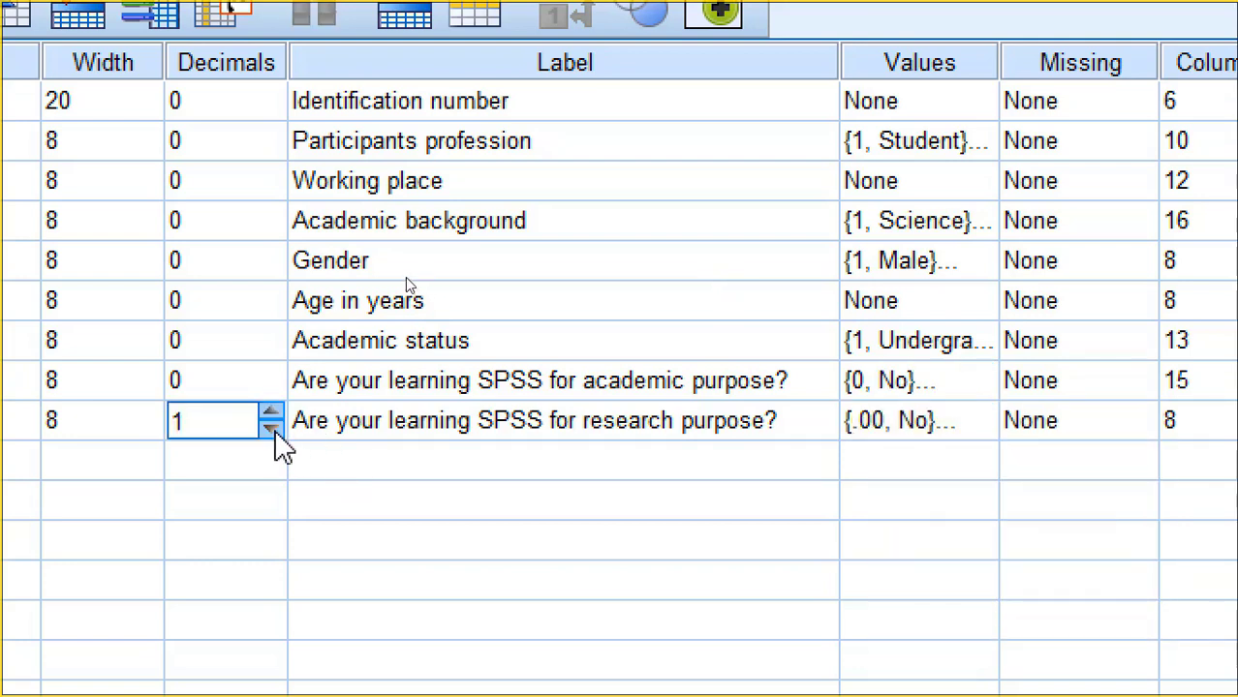
pyautogui.click(271, 429)
pyautogui.click(890, 423)
pyautogui.click(892, 383)
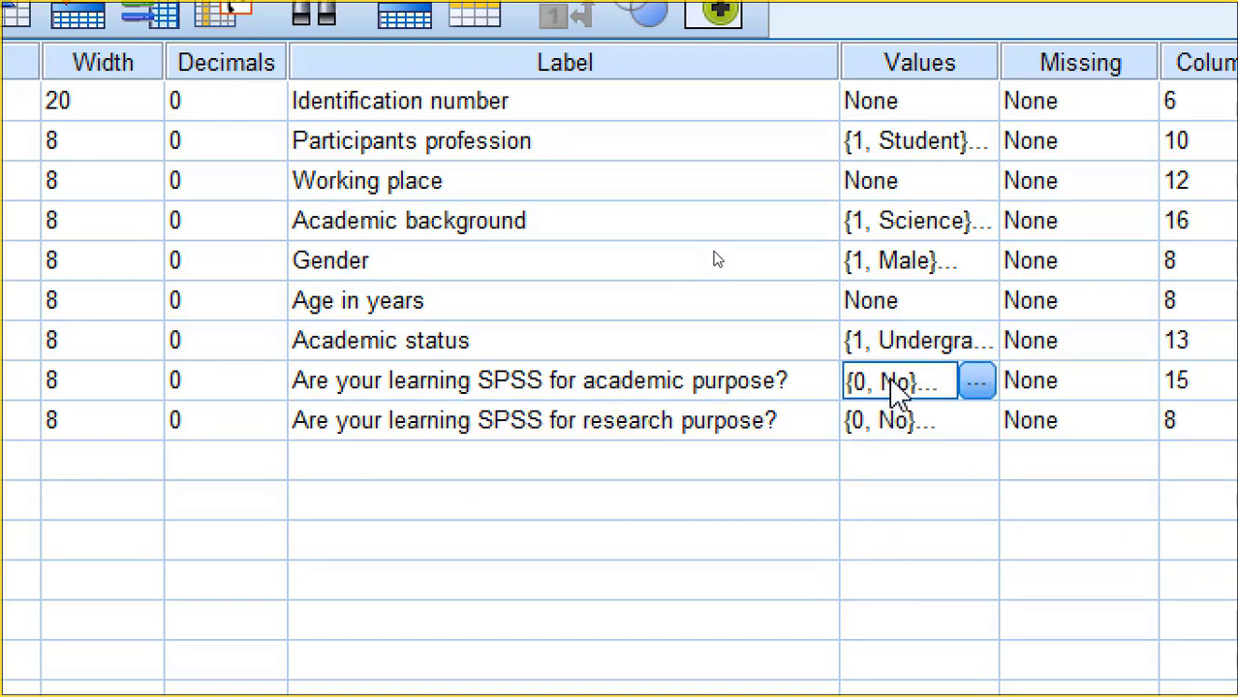
pyautogui.click(891, 423)
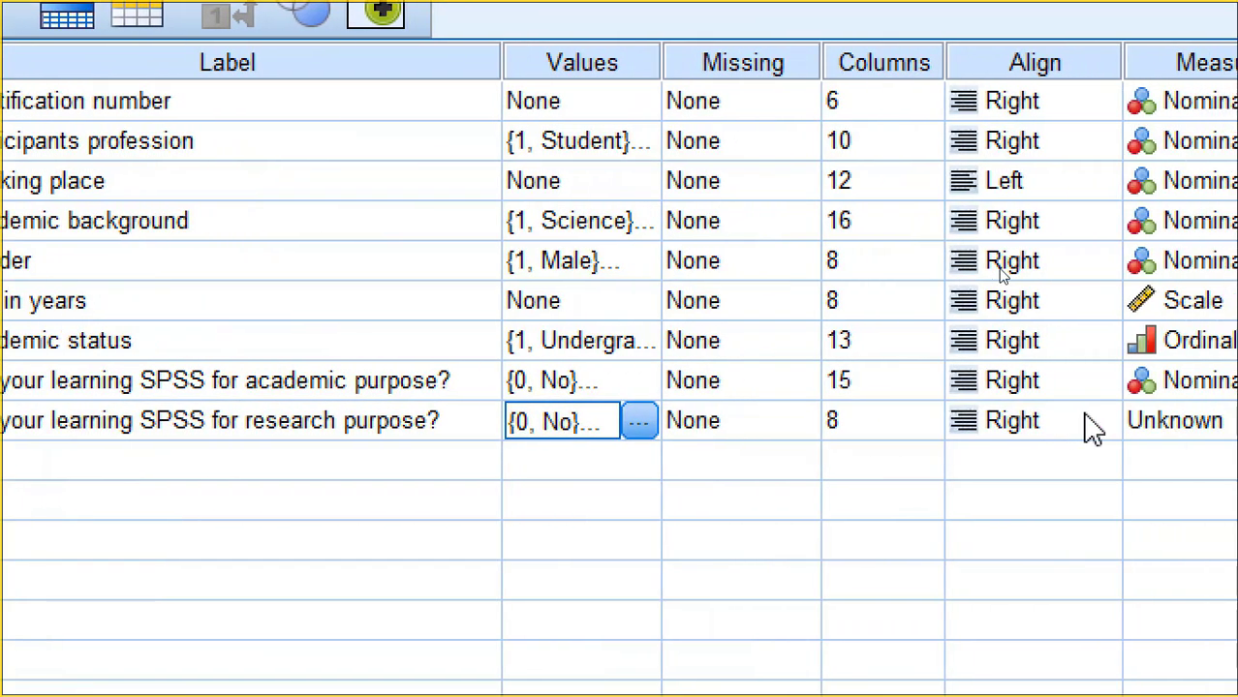
pyautogui.click(1118, 430)
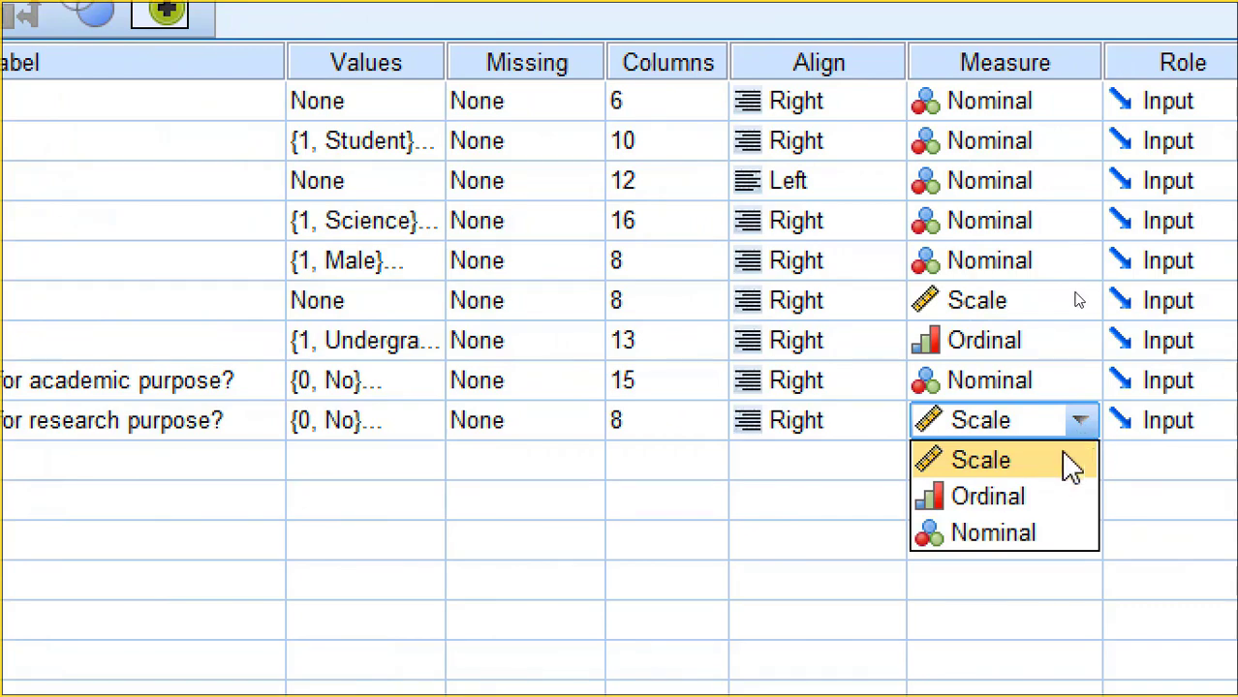
pyautogui.click(1037, 532)
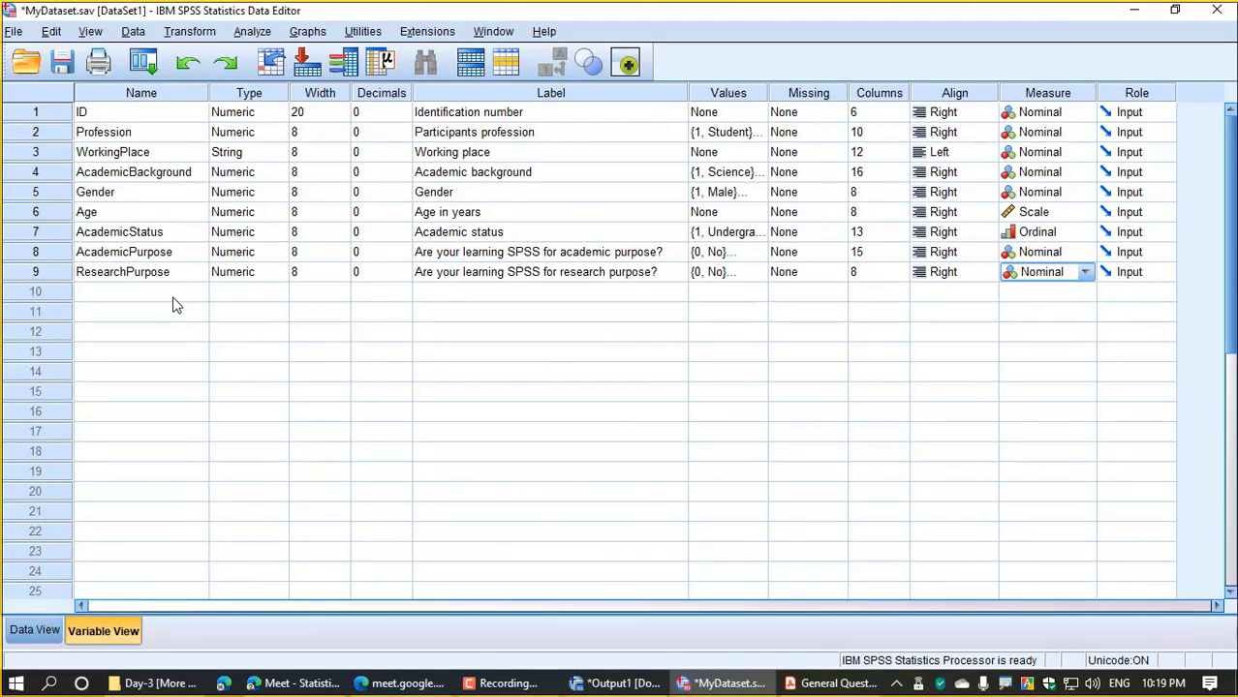
# - Check the options of question 8 in the questionnaire PDF, and add variables BusinessPurpose and TeachingPurpose in rows 10 and 11 of MyDataset.sav
pyautogui.click(167, 294)
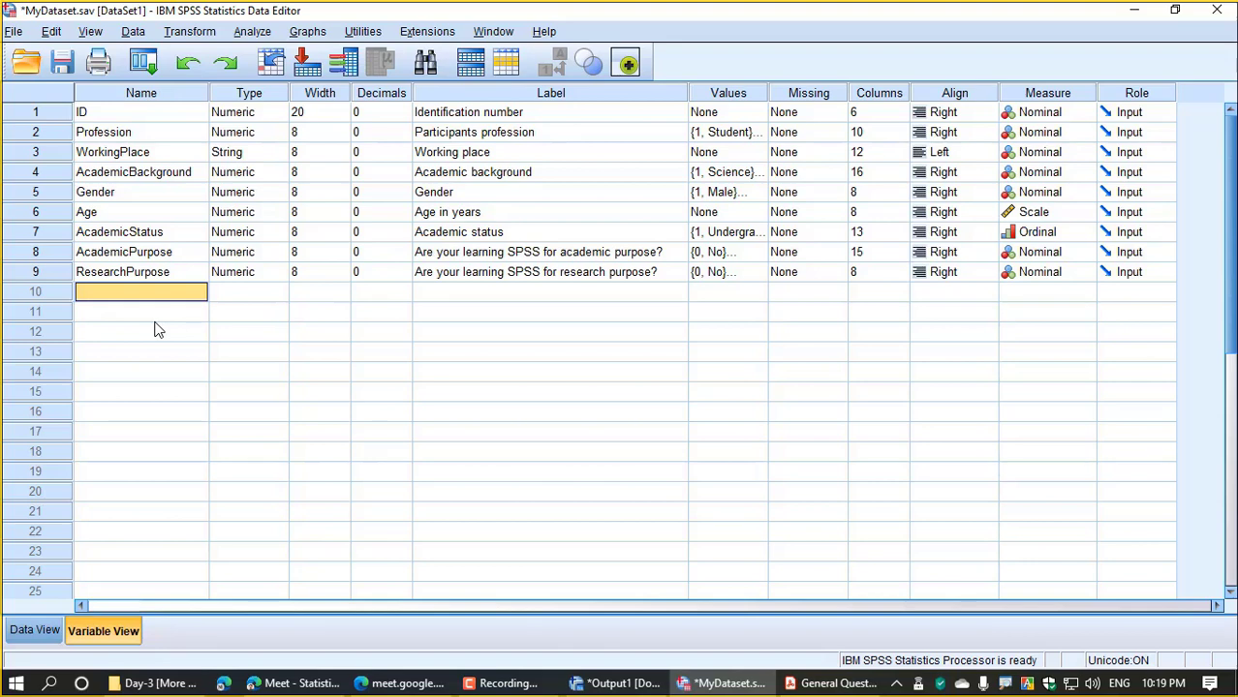
pyautogui.click(829, 685)
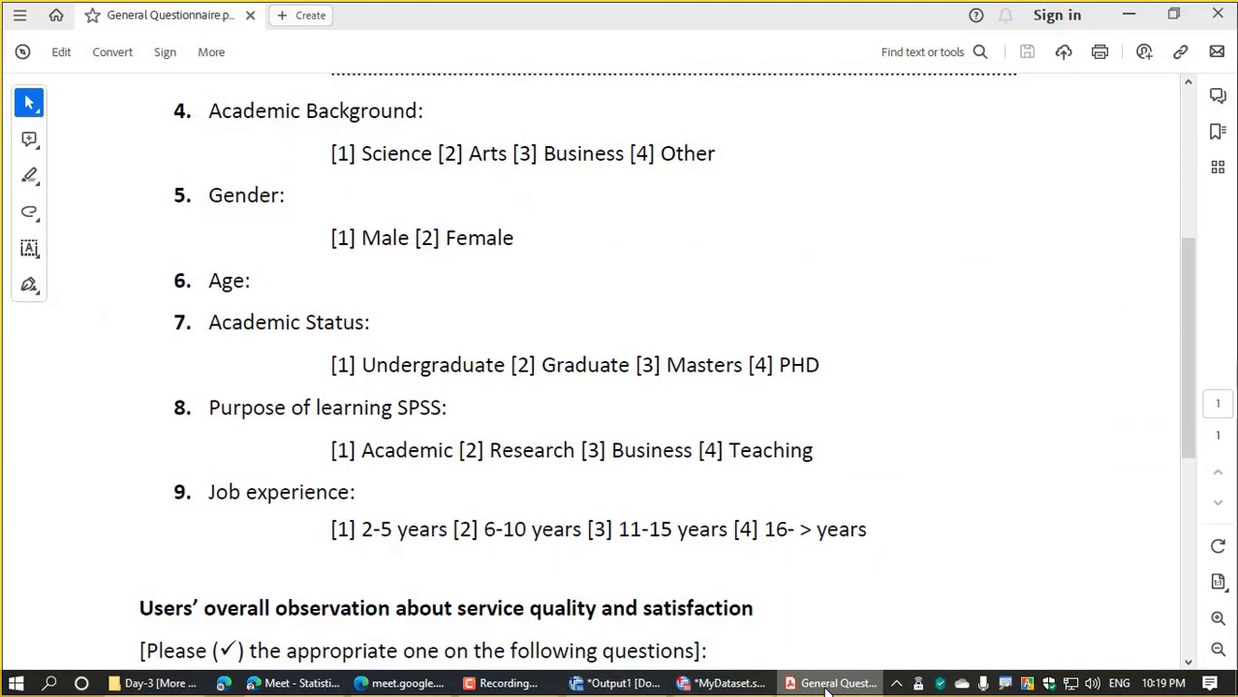
pyautogui.click(724, 684)
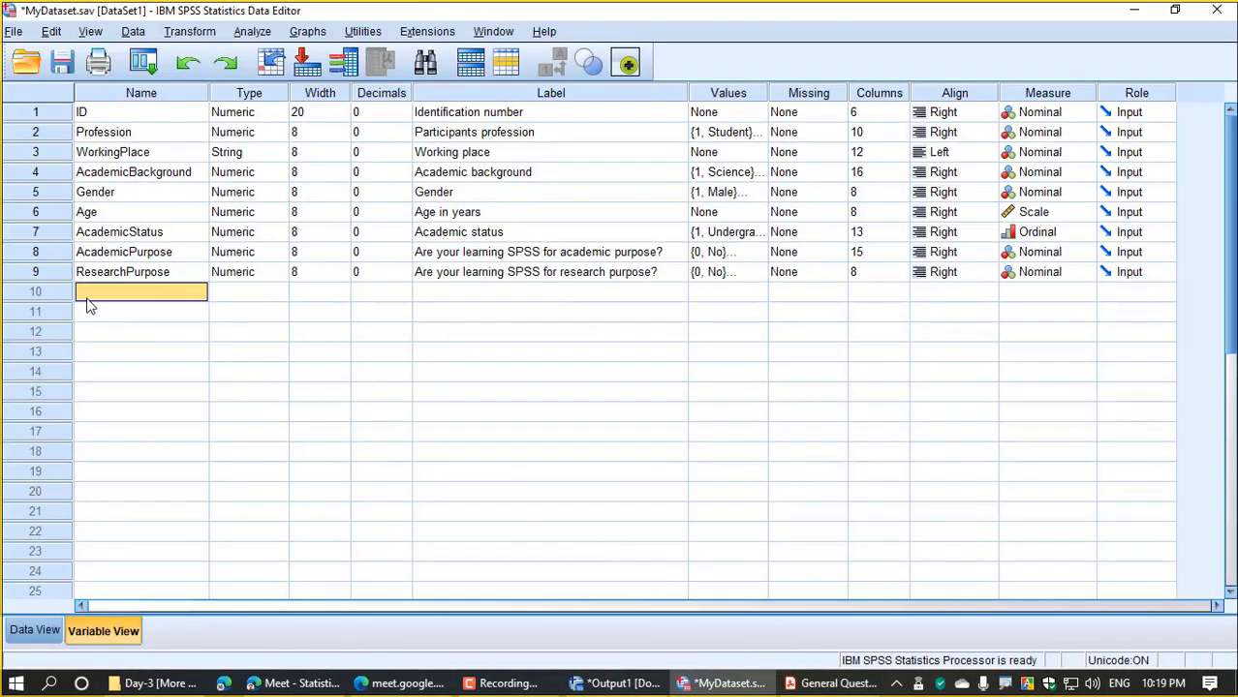
pyautogui.write('B')
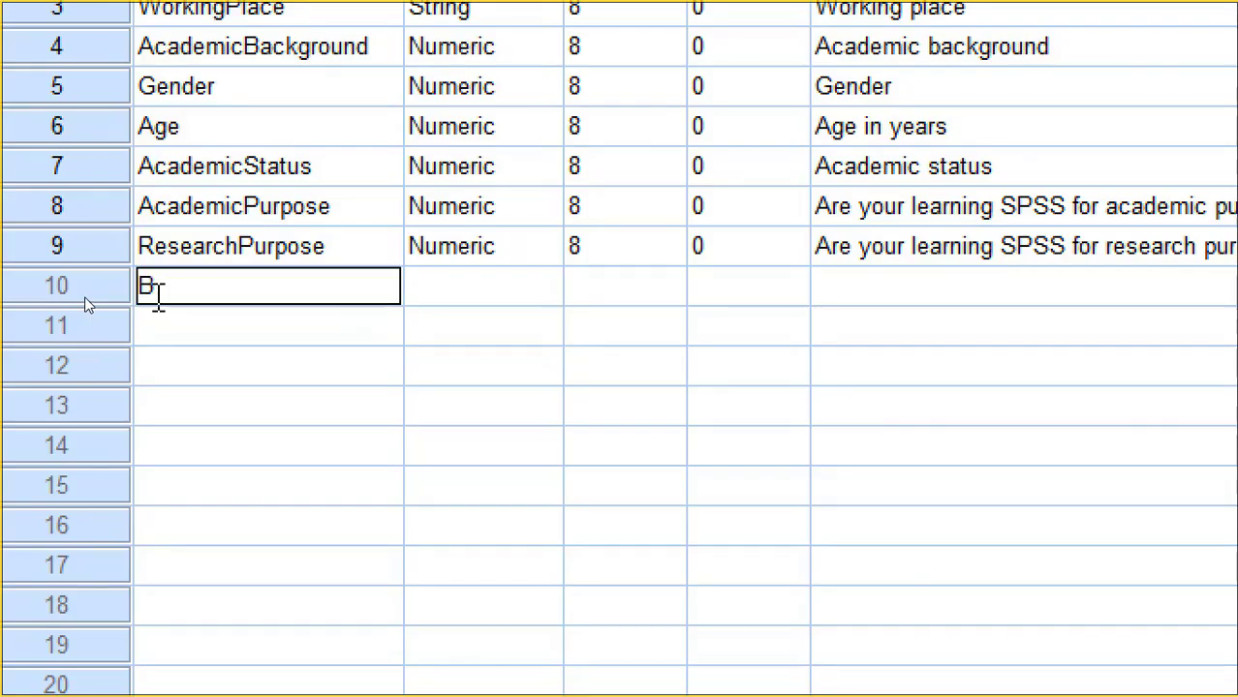
pyautogui.write('usinessPurp[')
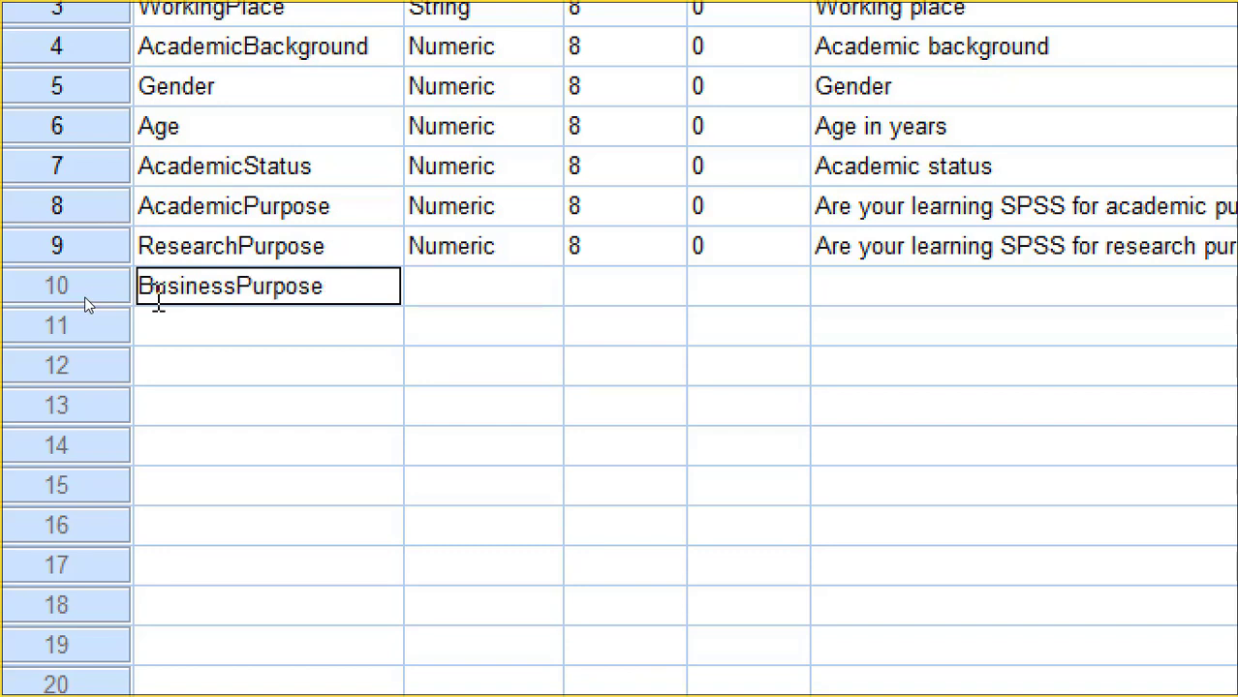
pyautogui.press('Return')
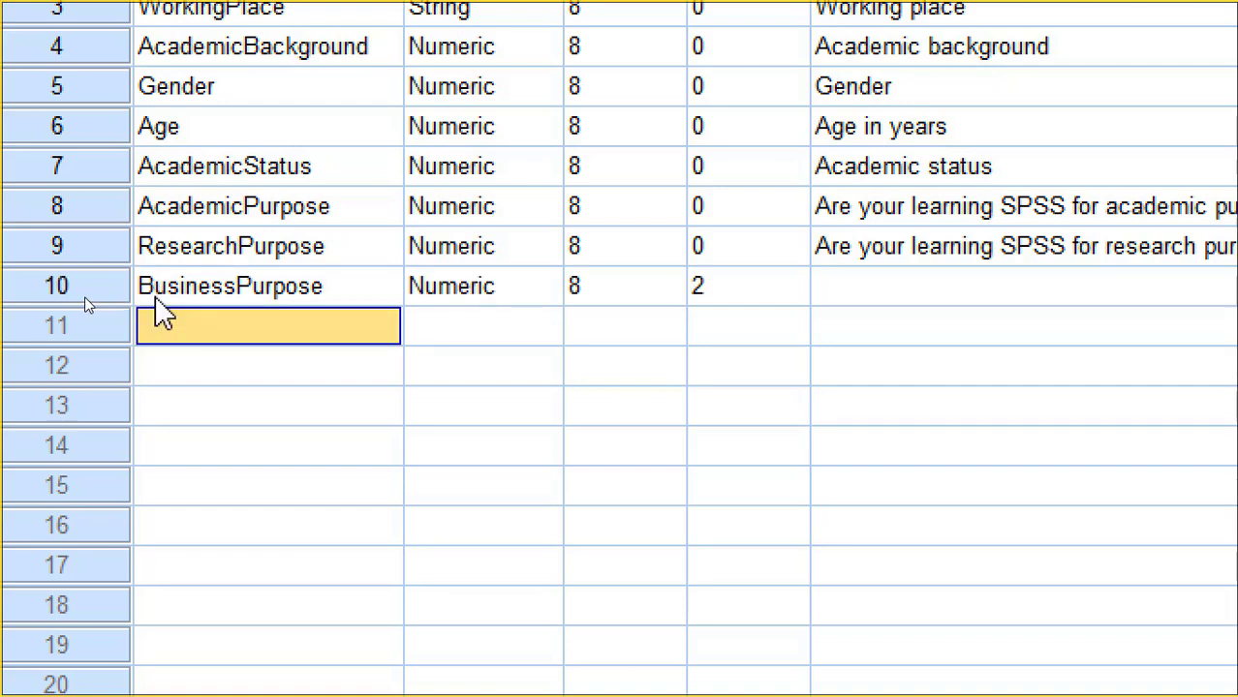
pyautogui.write('Teac')
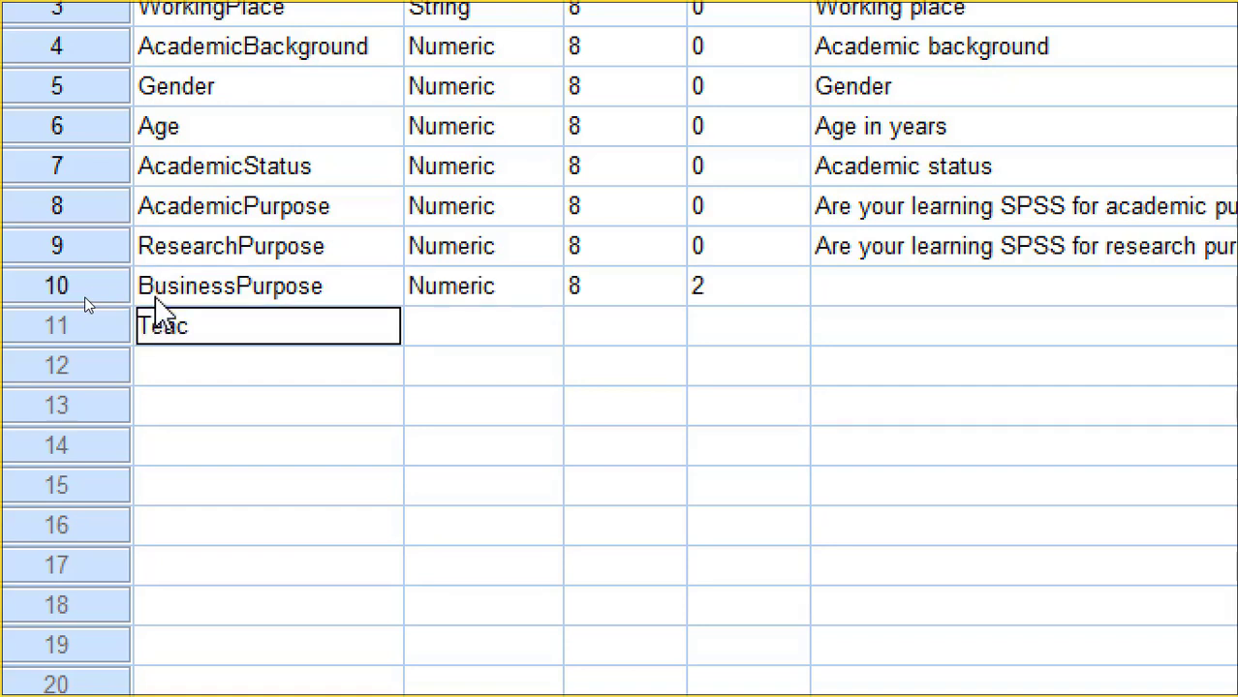
pyautogui.write('hingPurpose')
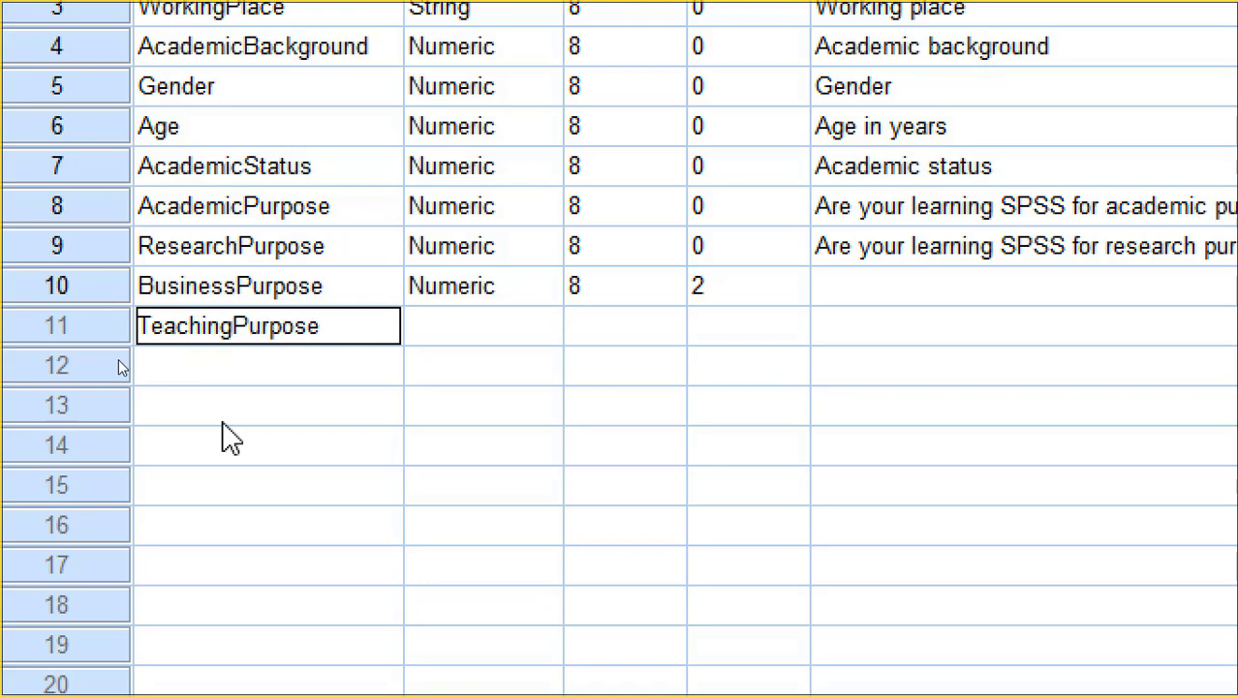
pyautogui.press('Return')
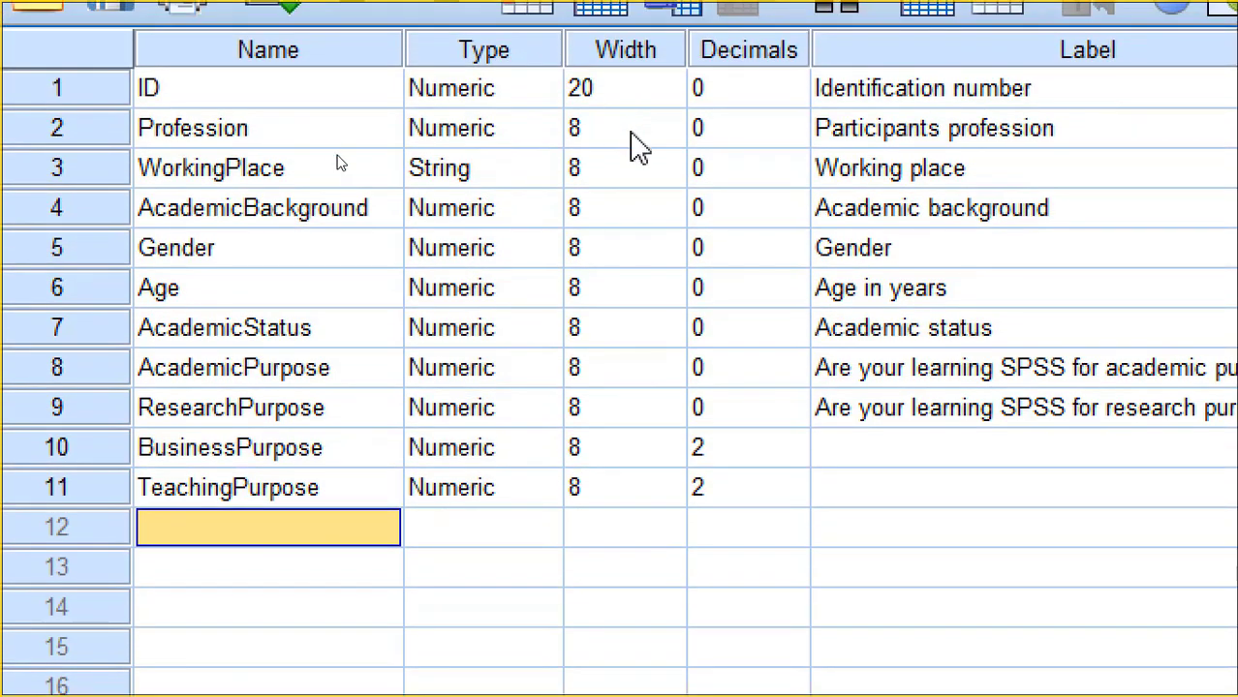
# - Copy the ResearchPurpose variable and paste it over row 10 as one new variable with the base name BusinessPurpose
pyautogui.click(914, 452)
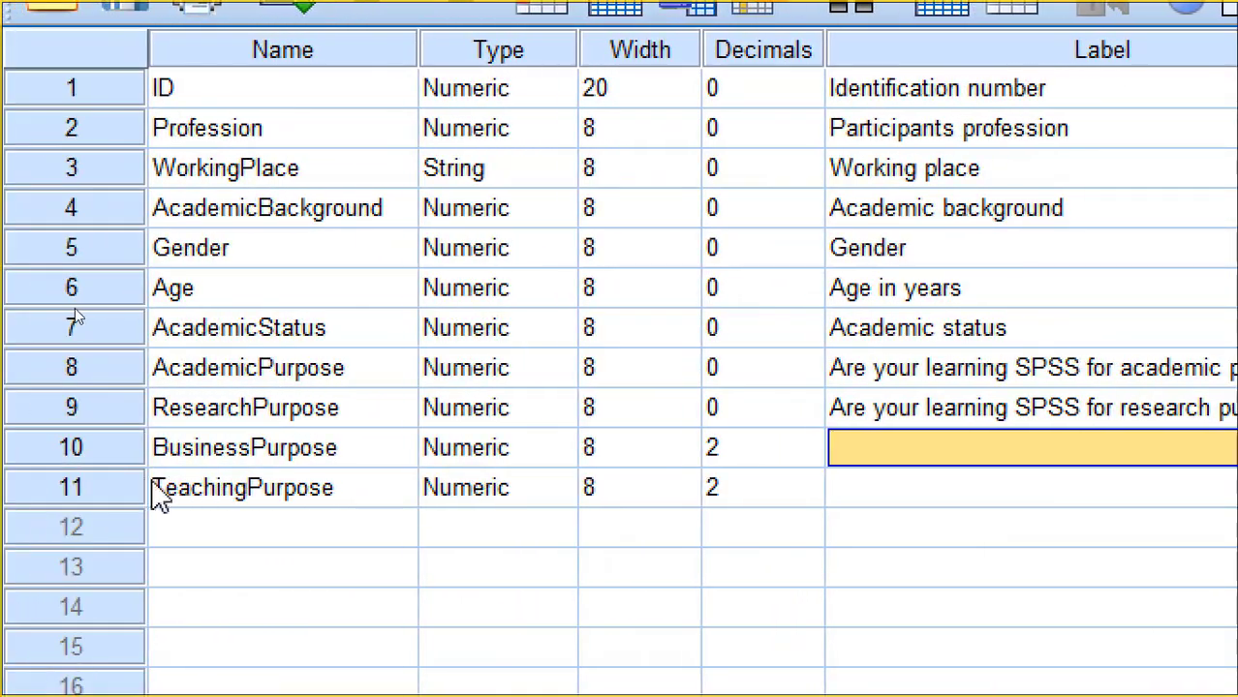
pyautogui.click(105, 408)
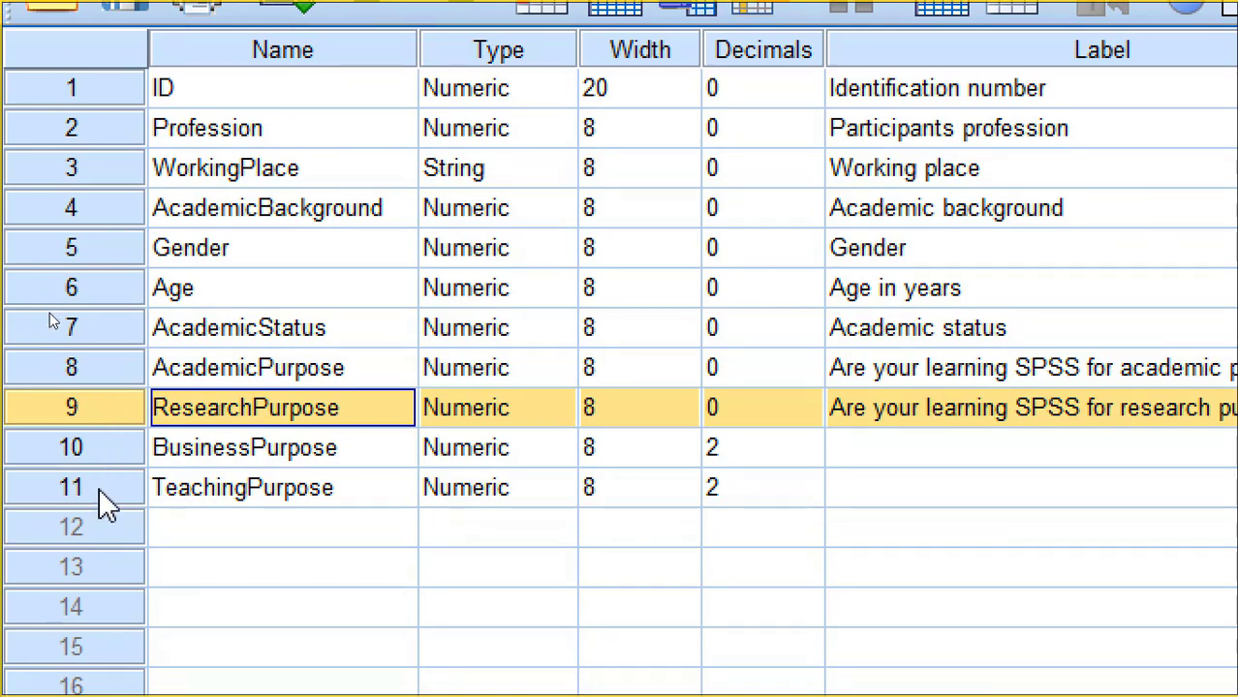
pyautogui.rightClick(73, 404)
pyautogui.click(112, 441)
pyautogui.click(77, 444)
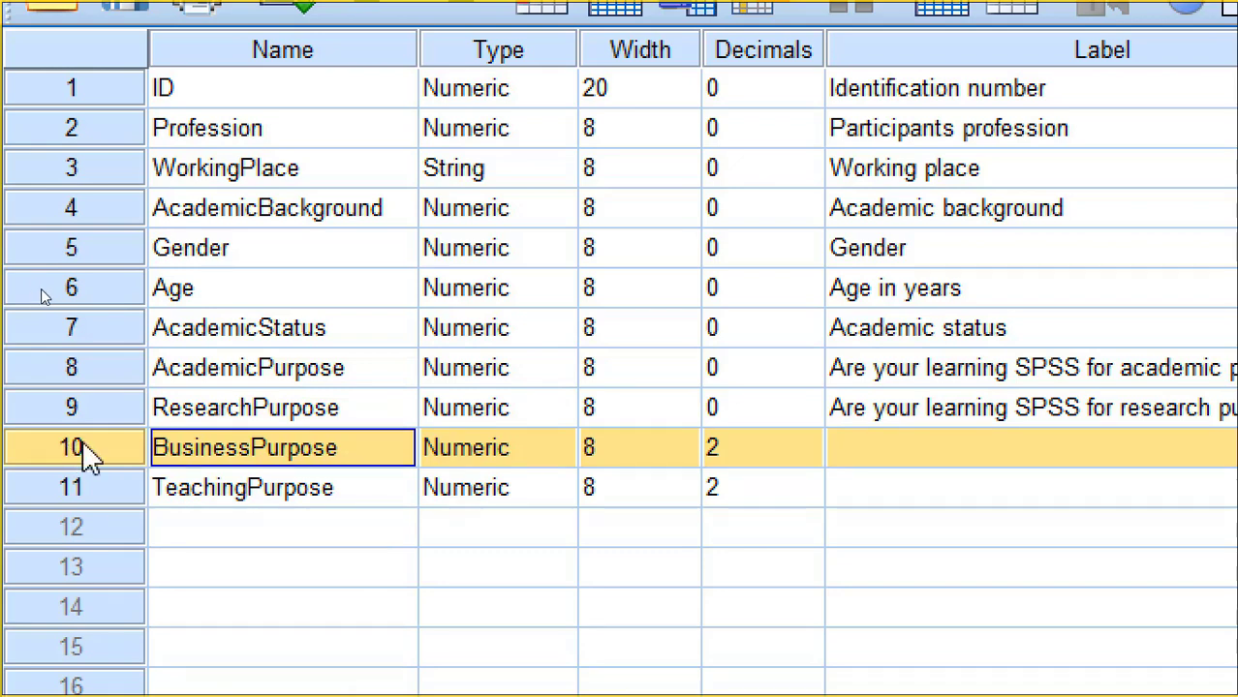
pyautogui.rightClick(86, 451)
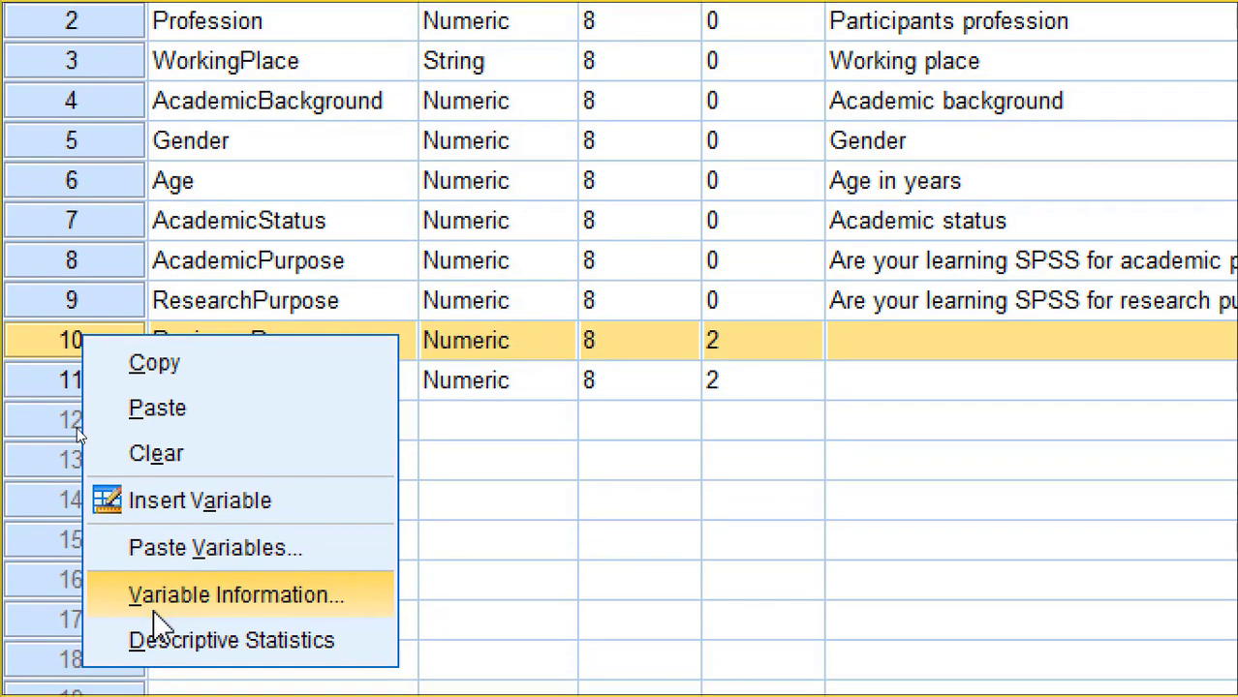
pyautogui.click(191, 560)
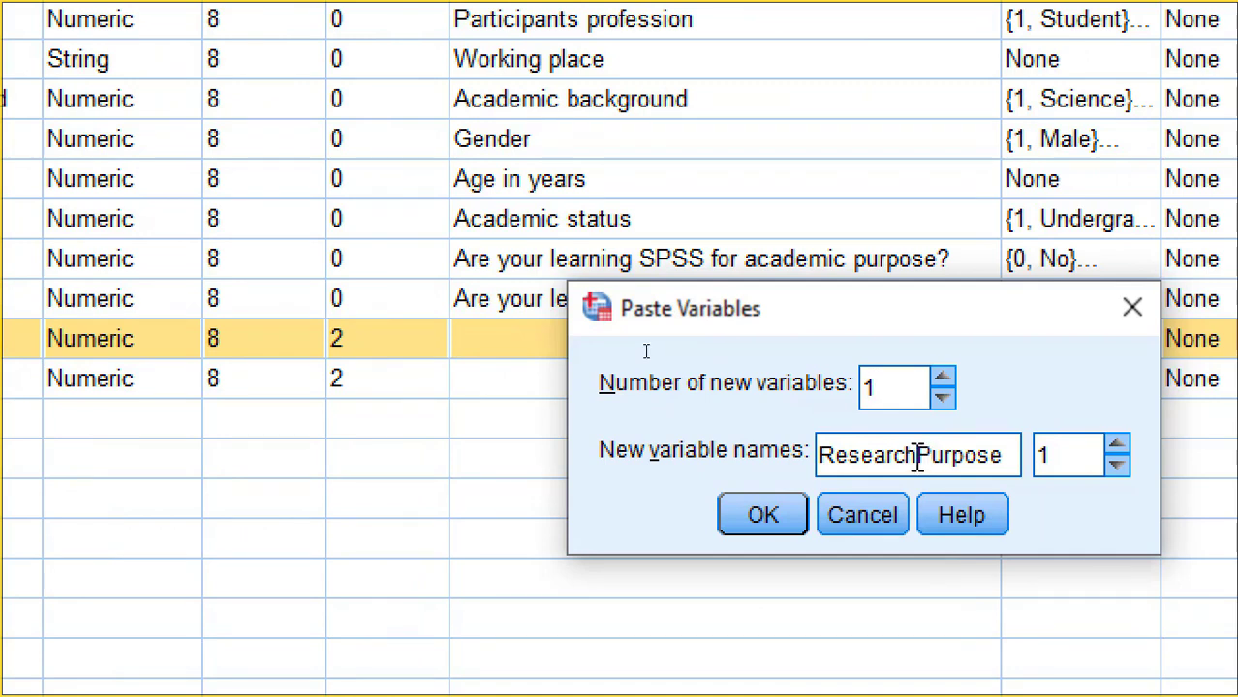
pyautogui.moveTo(917, 461); pyautogui.dragTo(802, 467)
pyautogui.write('Busin')
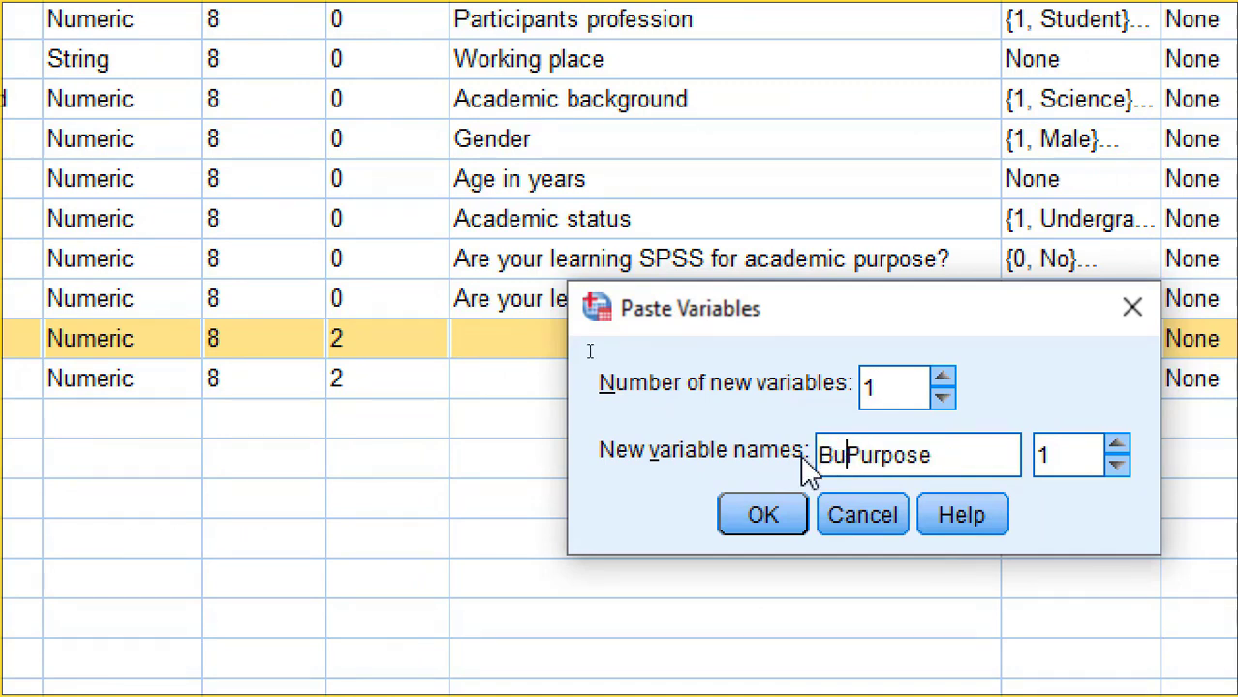
pyautogui.write('ess')
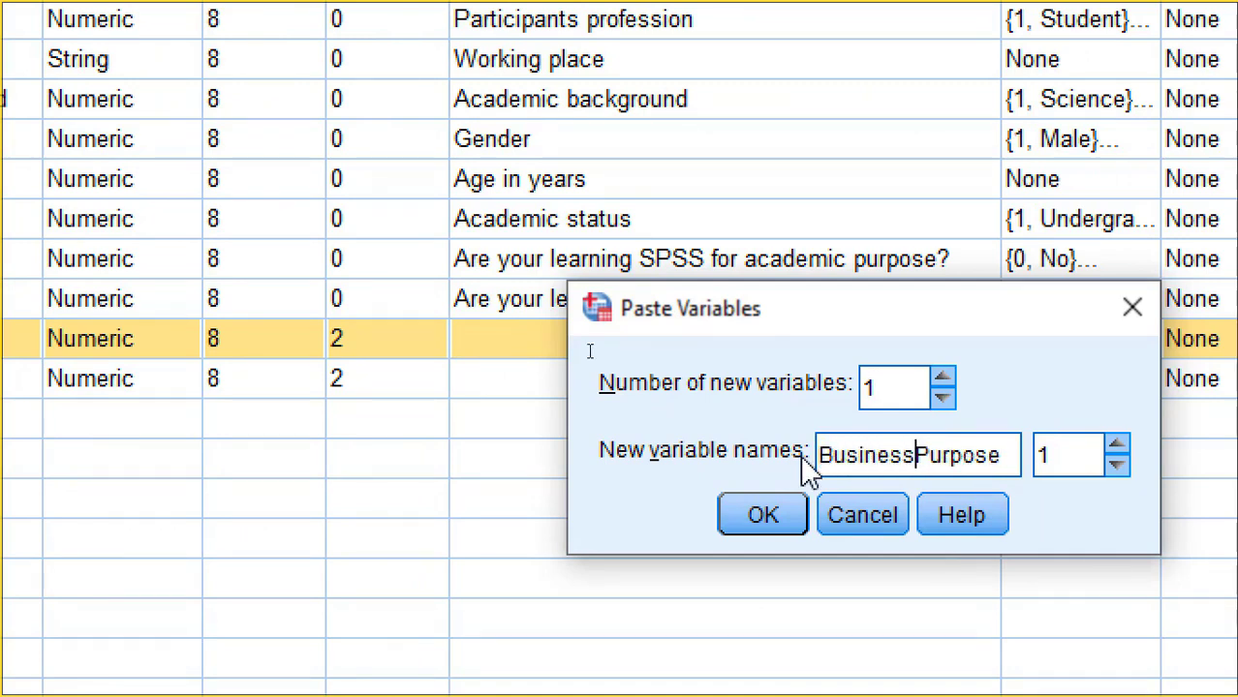
pyautogui.click(792, 516)
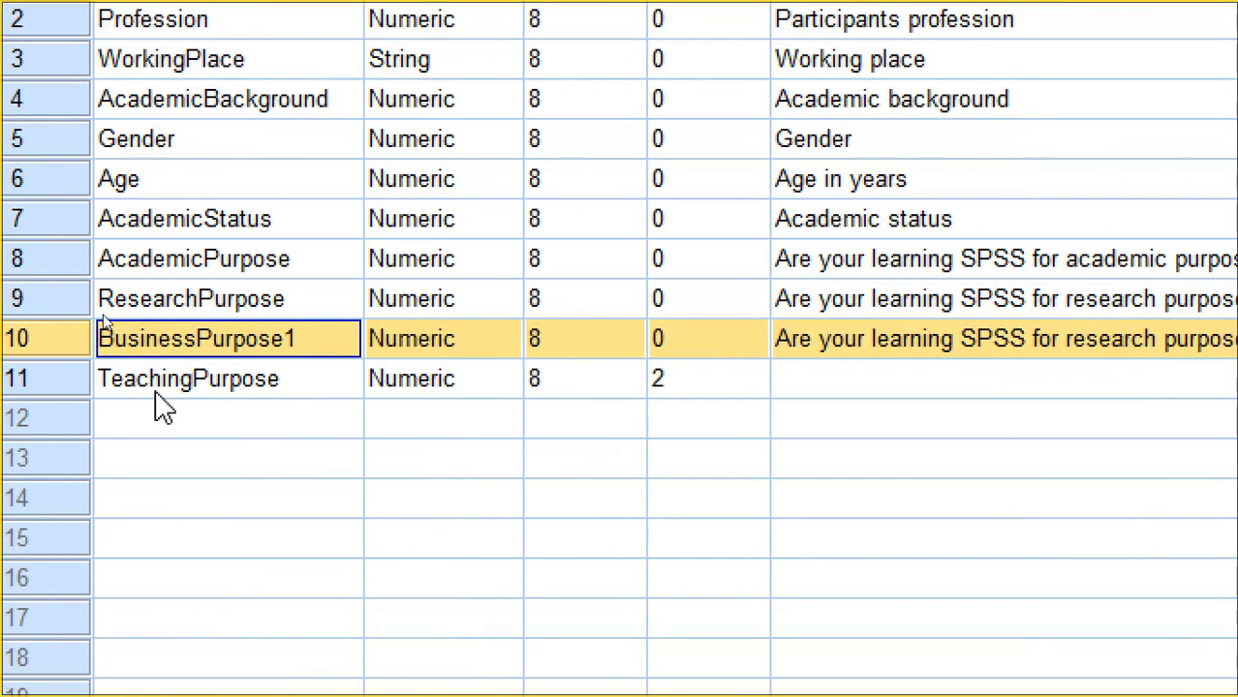
# - Rename the pasted variable in row 10 as BusinessPurpose
pyautogui.click(318, 341)
pyautogui.click(318, 341)
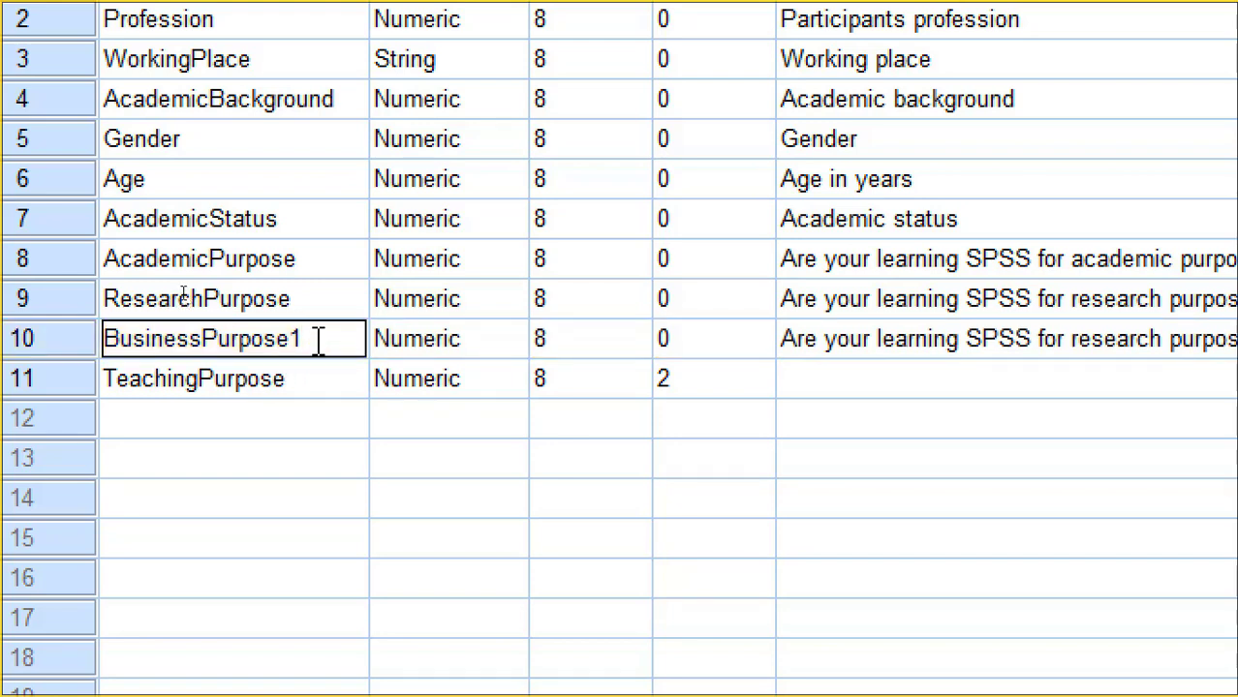
pyautogui.press('BackSpace')
pyautogui.press('Return')
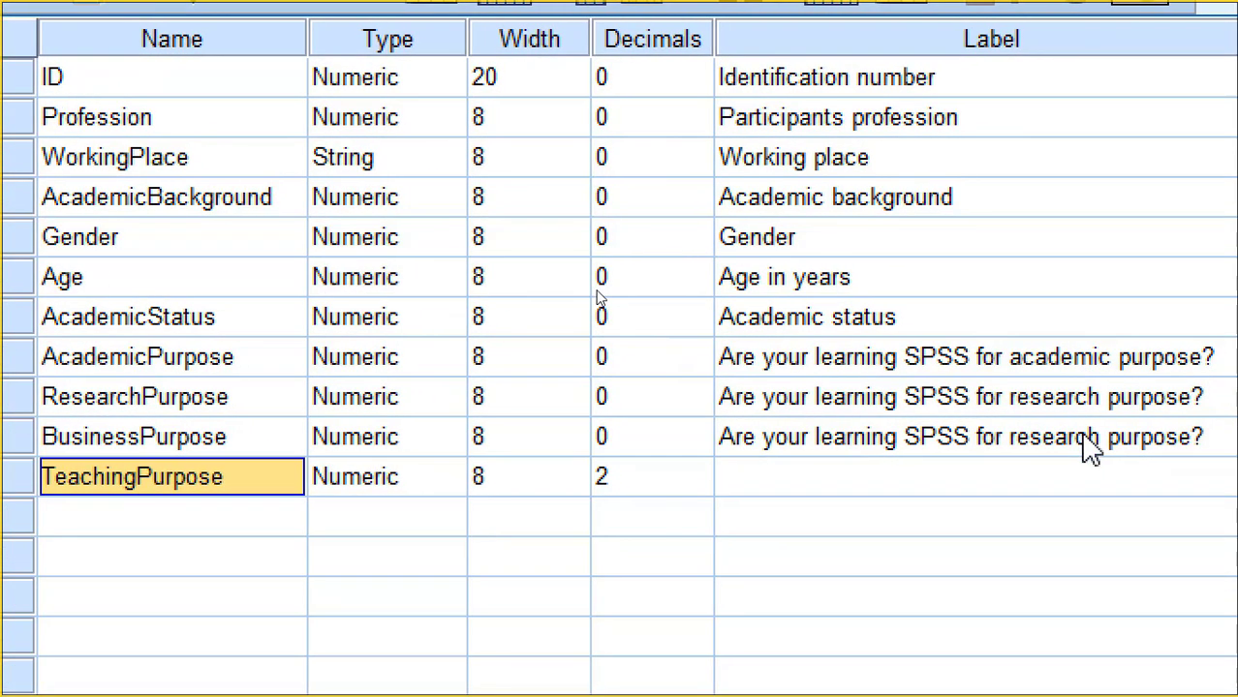
# - Reword the BusinessPurpose label as "Are your learning SPSS for business purpose?"
pyautogui.click(1092, 448)
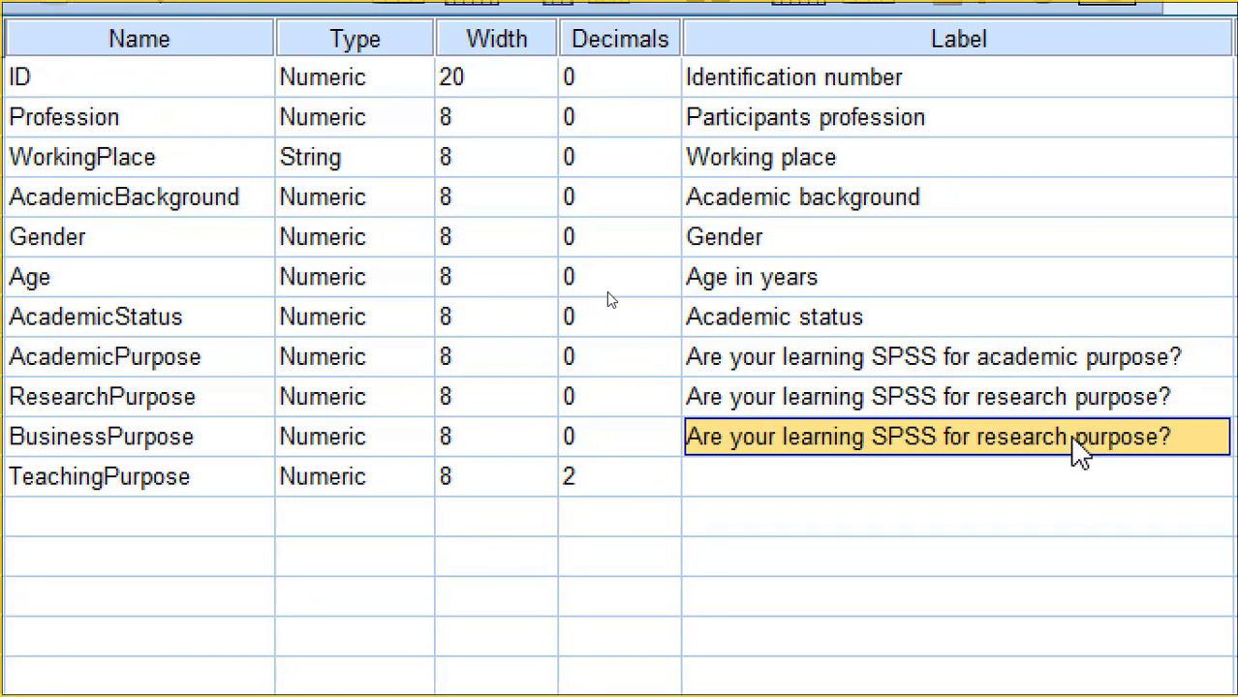
pyautogui.doubleClick(1073, 441)
pyautogui.moveTo(1074, 442); pyautogui.dragTo(986, 441)
pyautogui.write('busines')
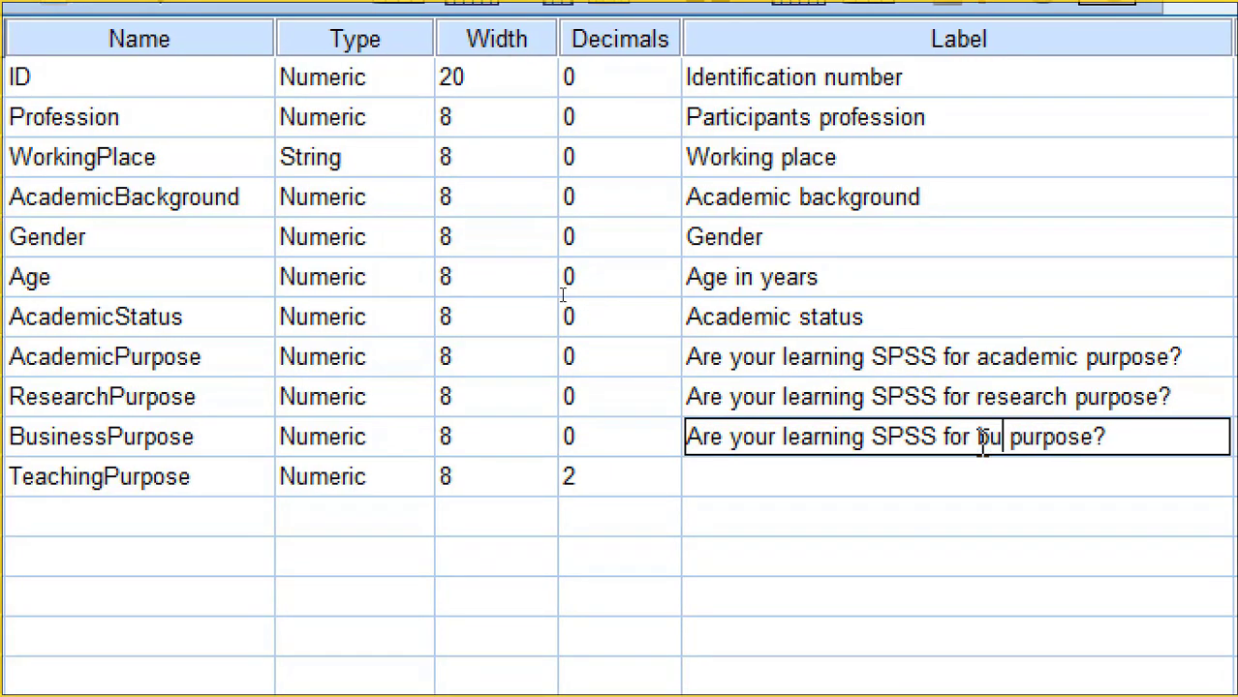
pyautogui.write('s')
pyautogui.press('Return')
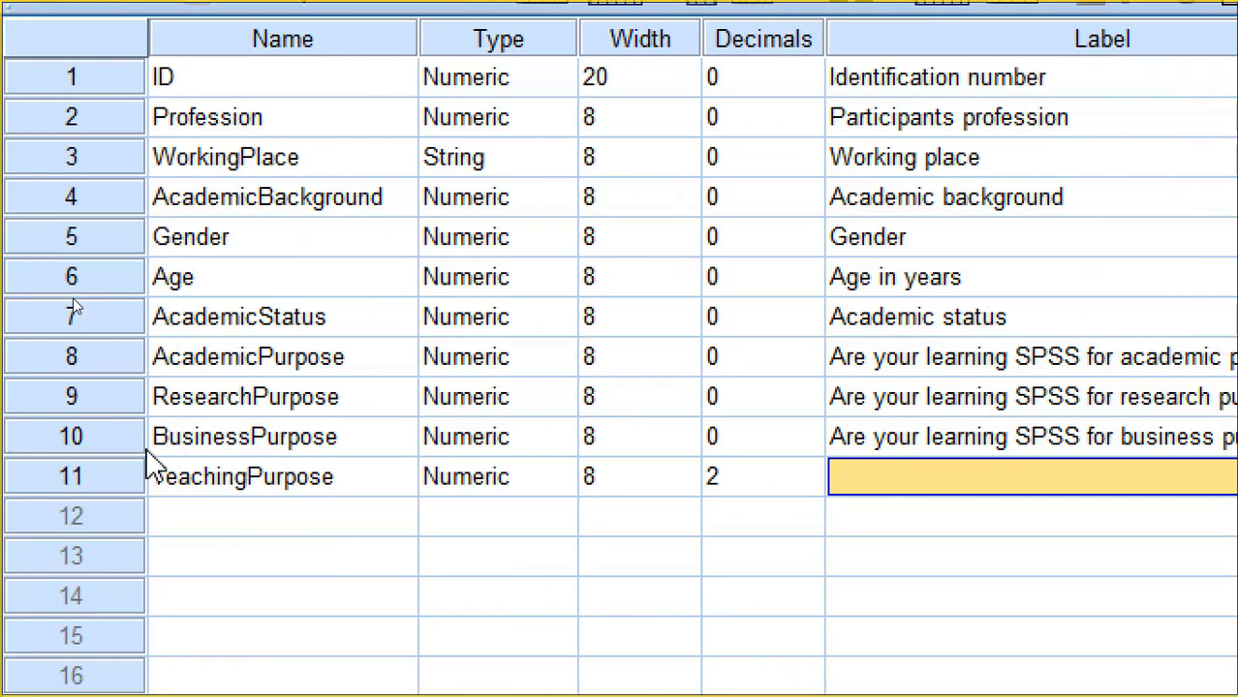
# - Delete the unconfigured TeachingPurpose variable from row 11
pyautogui.click(110, 484)
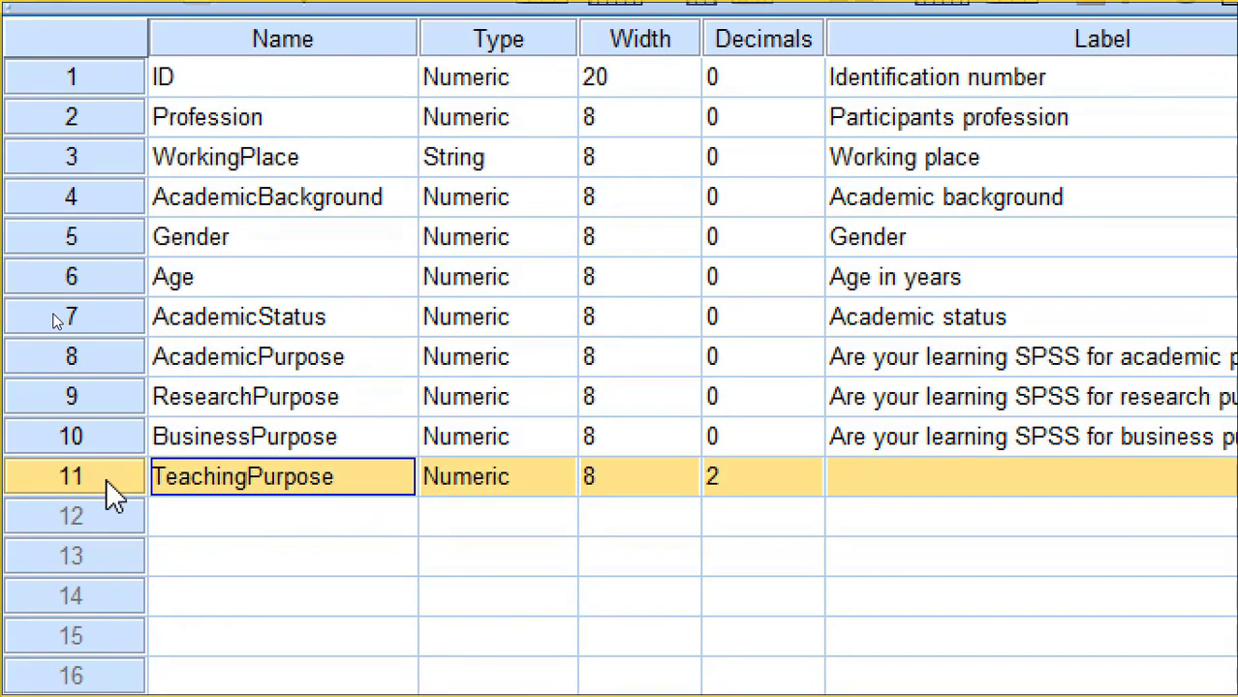
pyautogui.rightClick(106, 479)
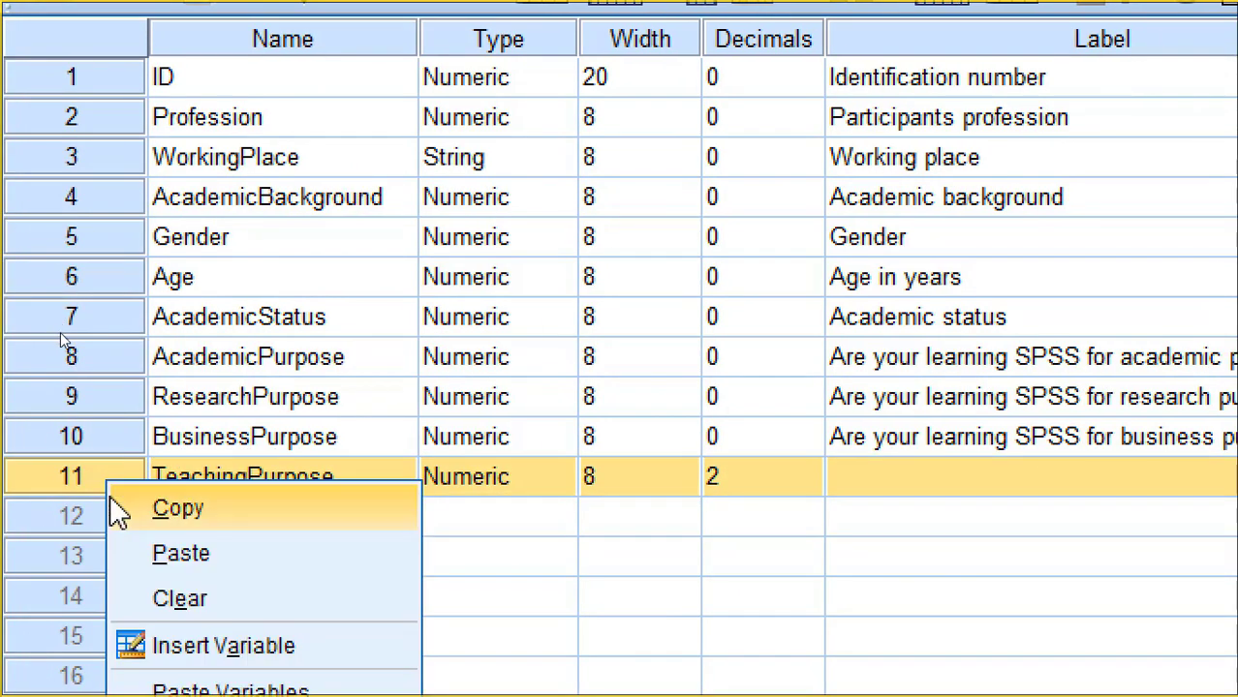
pyautogui.click(144, 600)
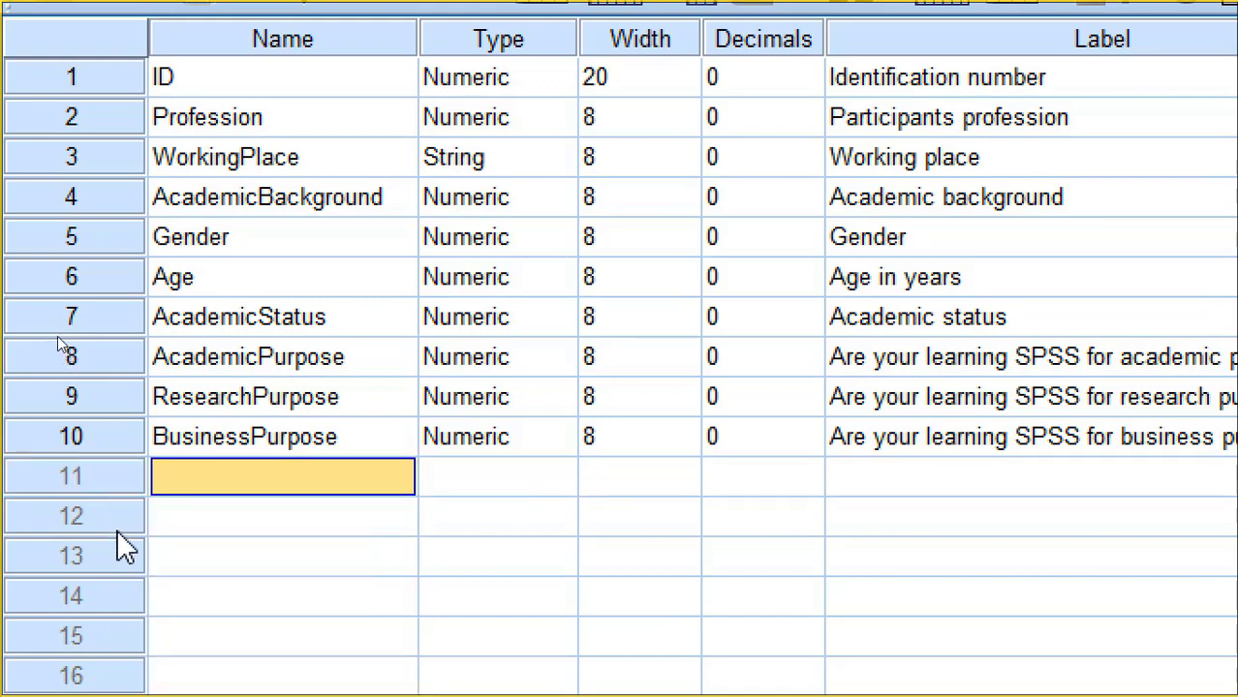
# - Copy the whole BusinessPurpose variable from row 10 and paste it into the empty row 11
pyautogui.click(95, 437)
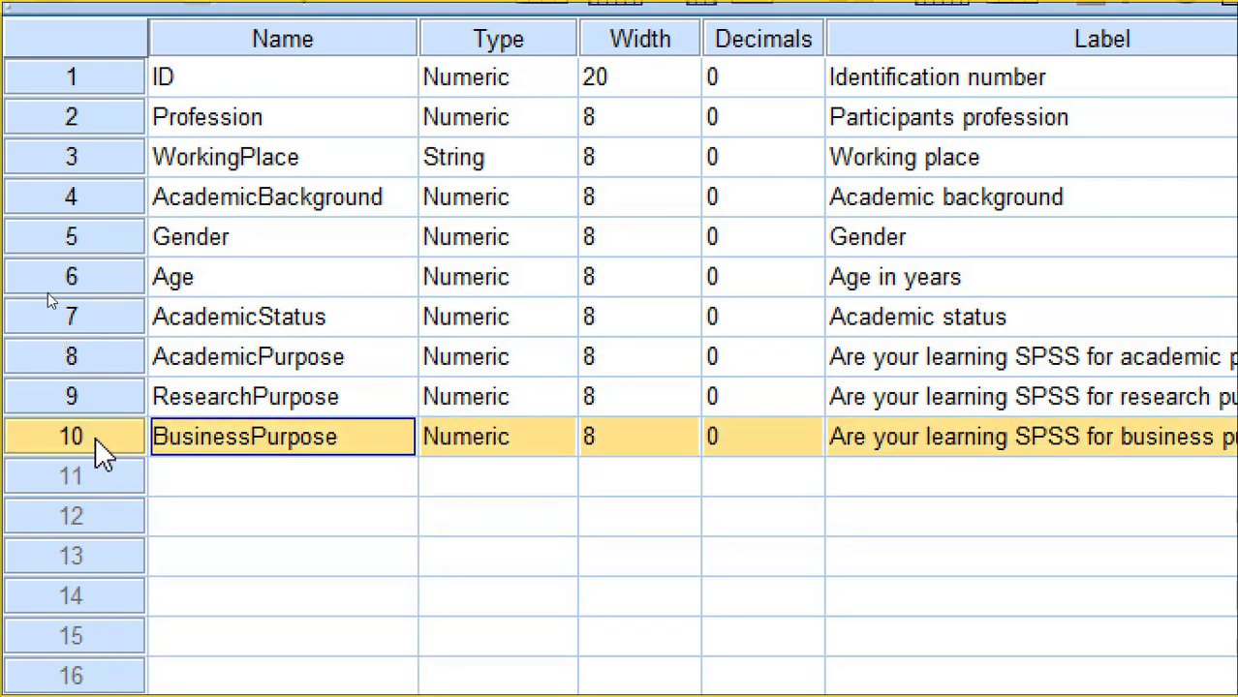
pyautogui.rightClick(95, 437)
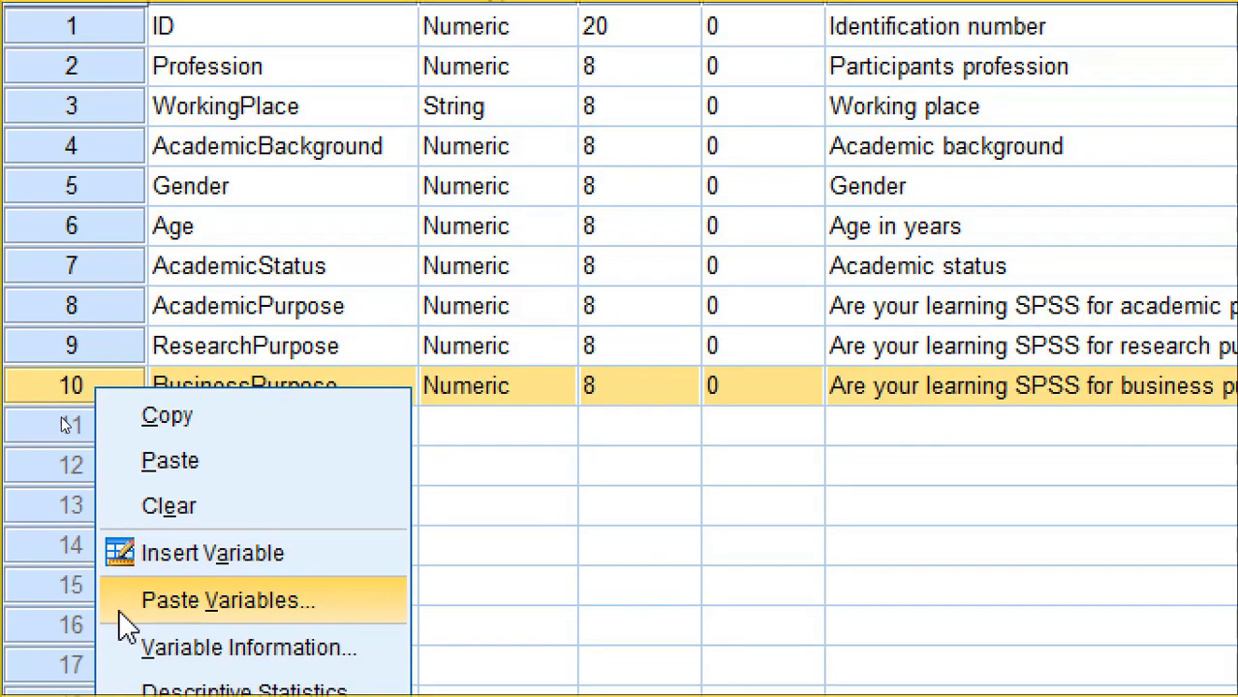
pyautogui.click(145, 418)
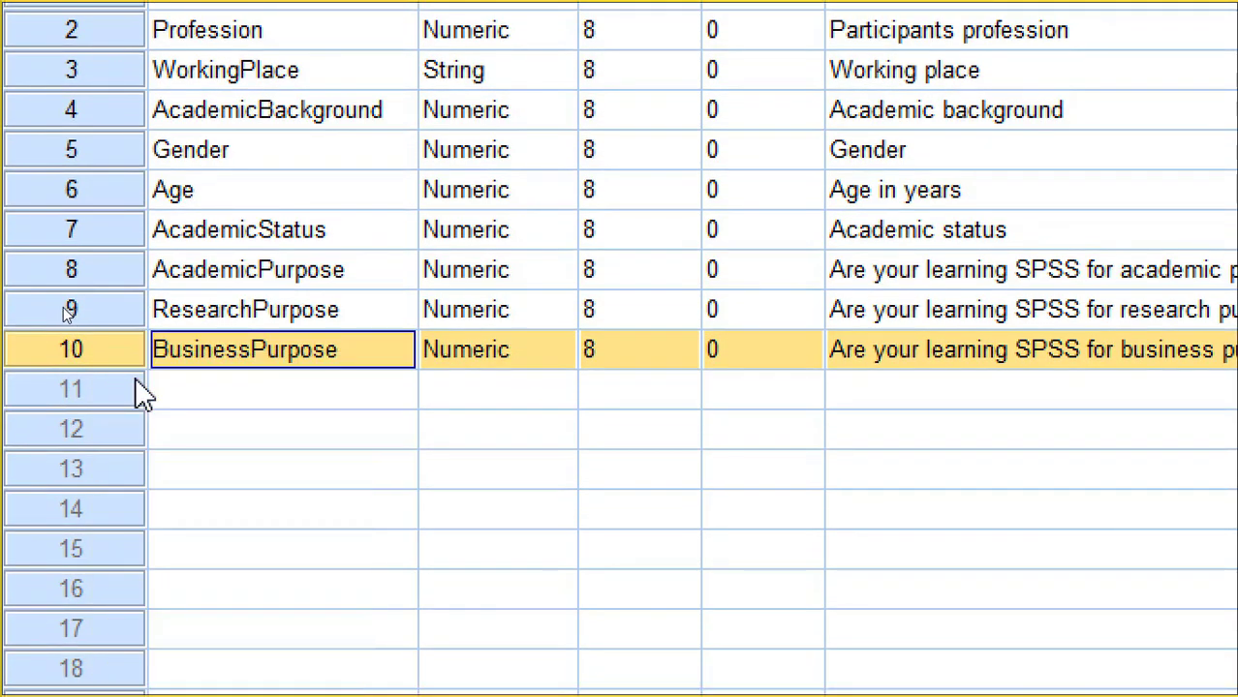
pyautogui.click(102, 389)
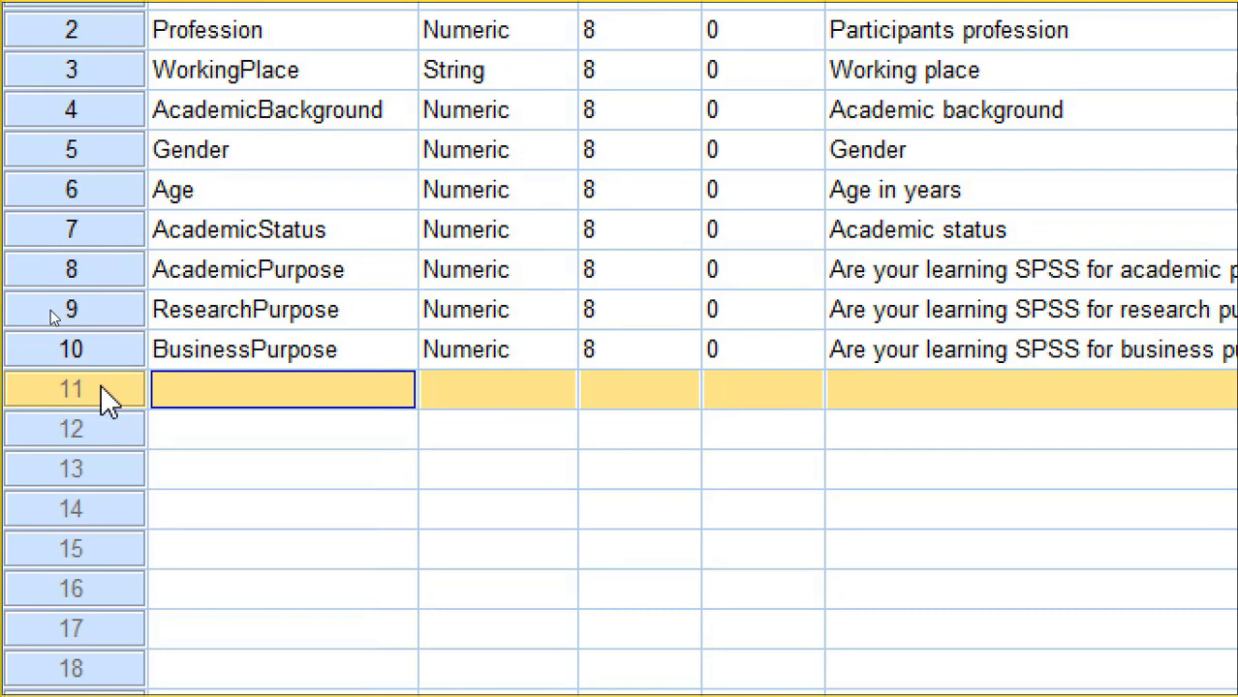
pyautogui.rightClick(107, 397)
pyautogui.click(124, 455)
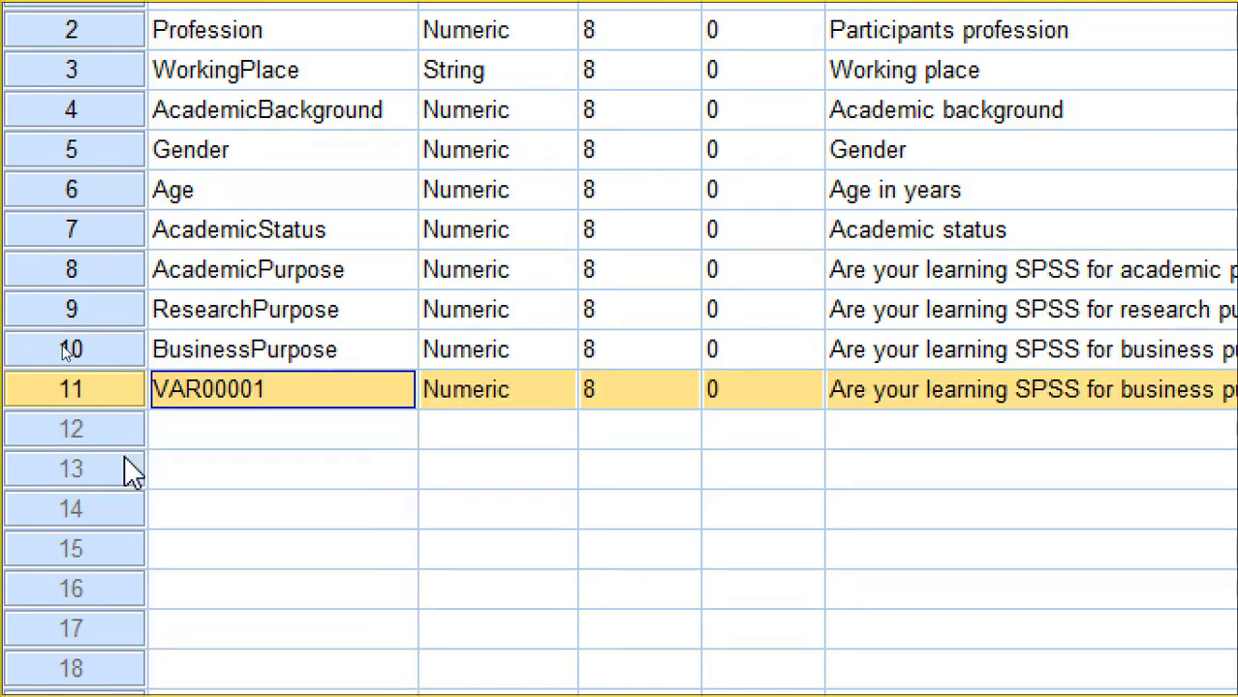
# - Rename the pasted variable in row 11 as TeachingPurpose
pyautogui.click(281, 407)
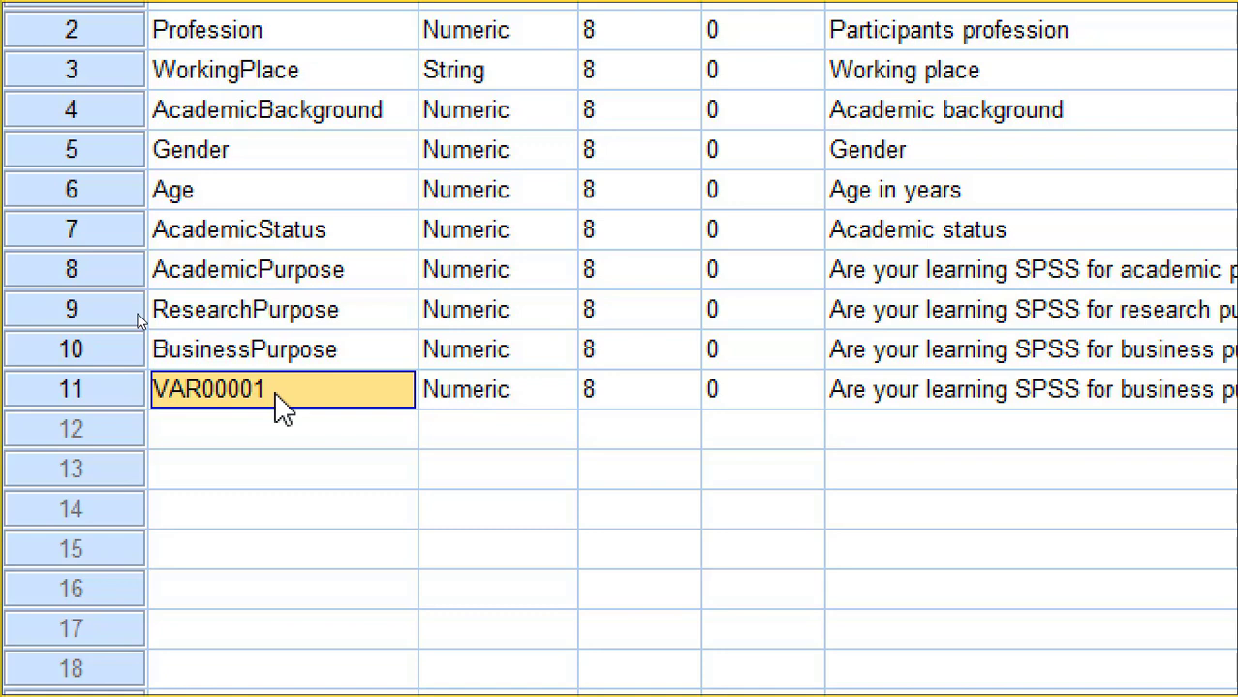
pyautogui.write('TeachingPurpose')
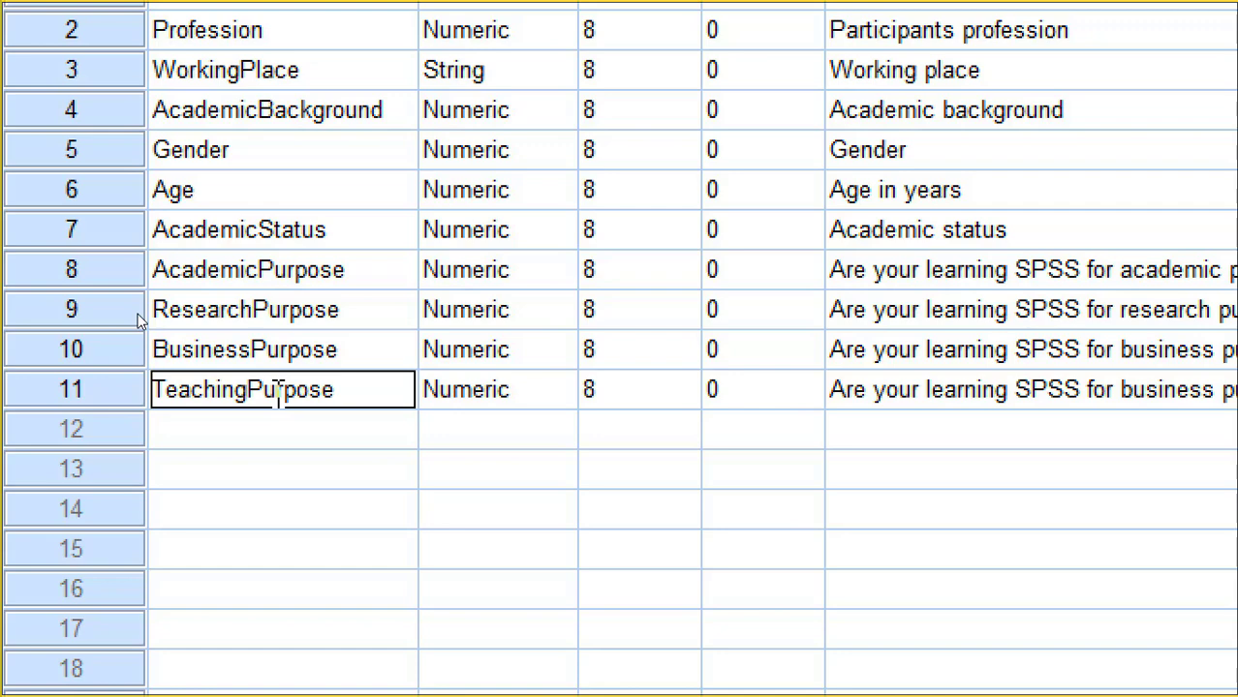
pyautogui.press('Return')
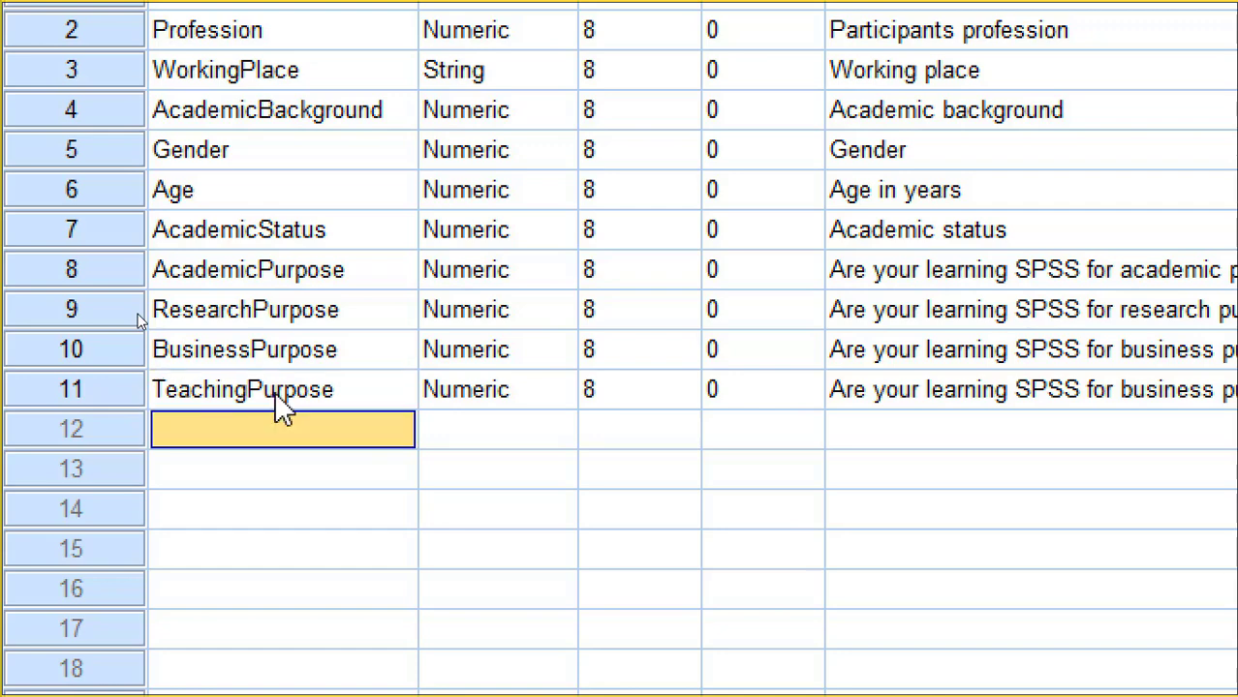
# - Reword the TeachingPurpose label as "Are your learning SPSS for teaching purpose?"
pyautogui.click(1090, 393)
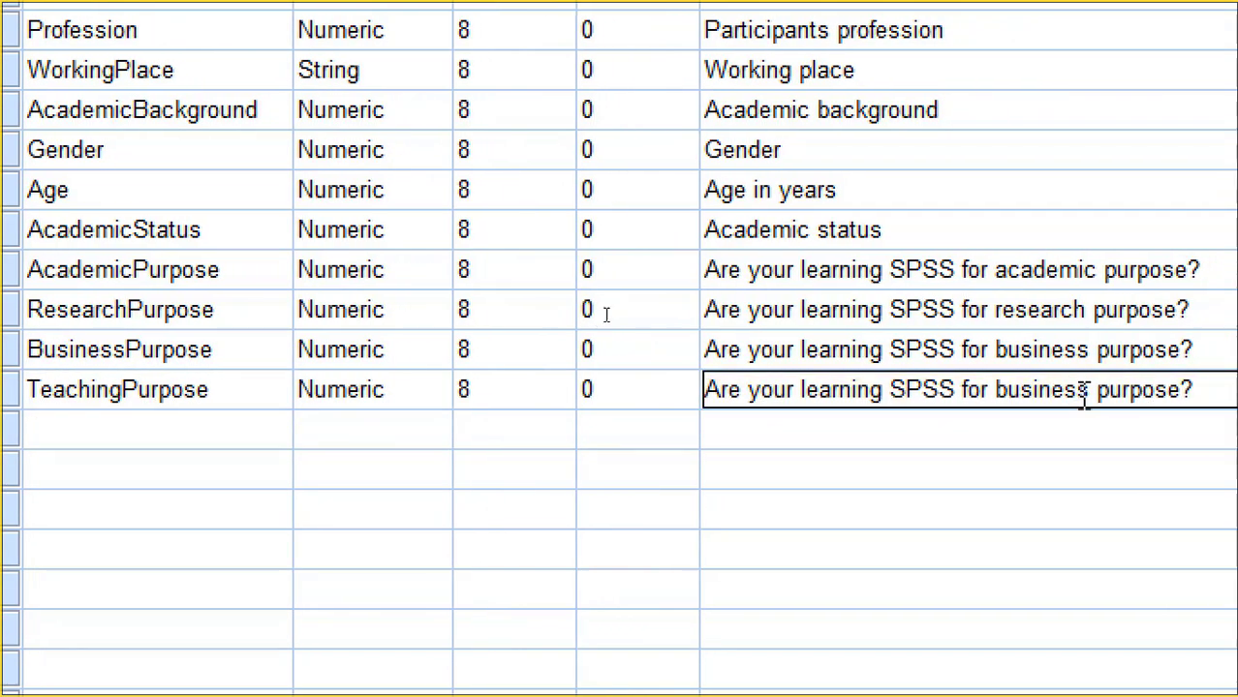
pyautogui.moveTo(1085, 392); pyautogui.dragTo(994, 393)
pyautogui.write('Tea')
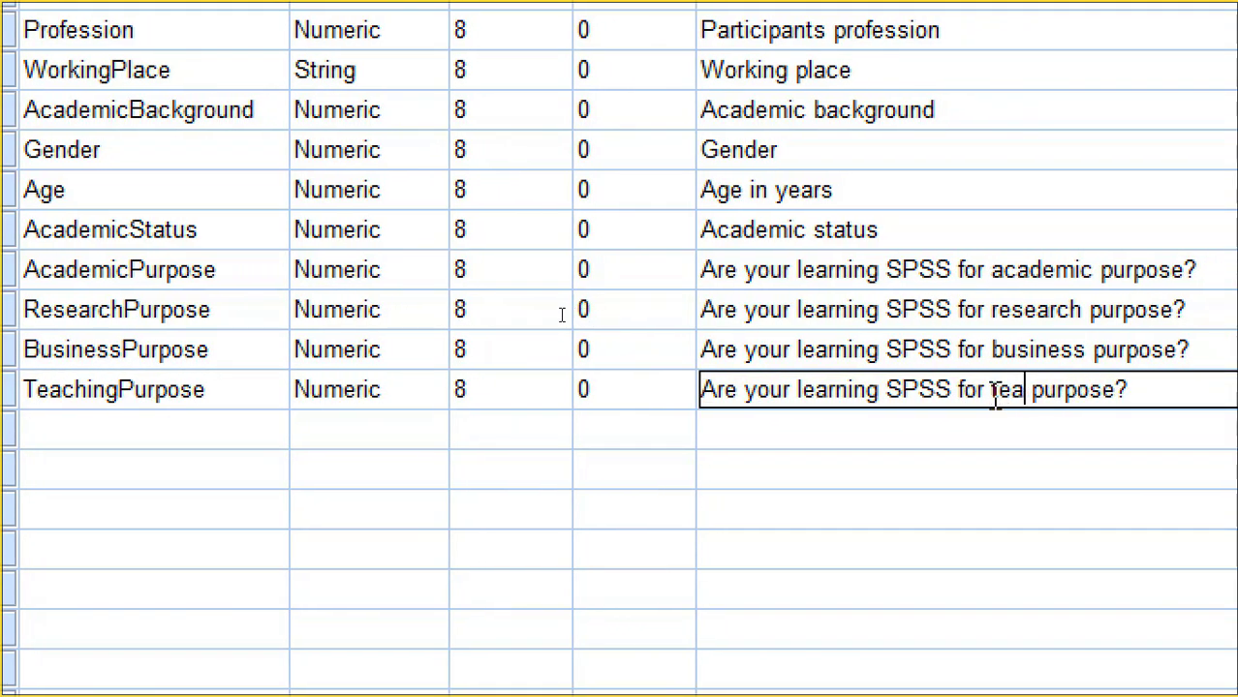
pyautogui.write('chiong')
pyautogui.press('BackSpace')
pyautogui.press('BackSpace')
pyautogui.press('BackSpace')
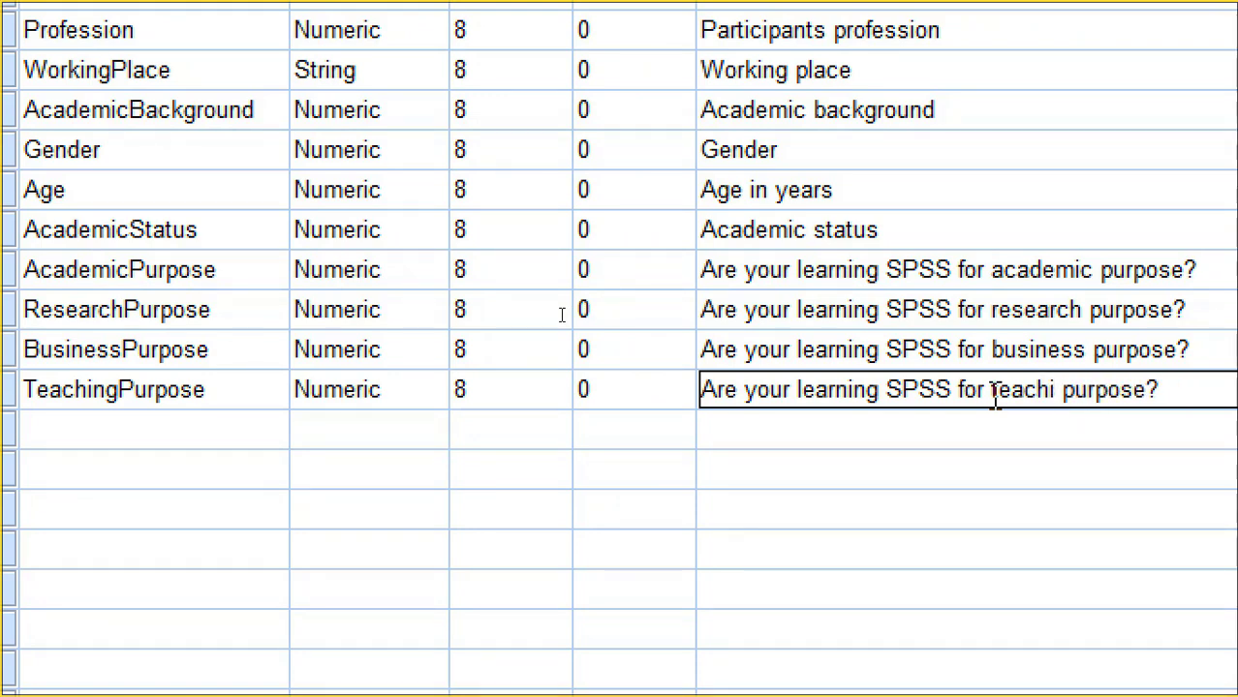
pyautogui.write('ng')
pyautogui.press('Return')
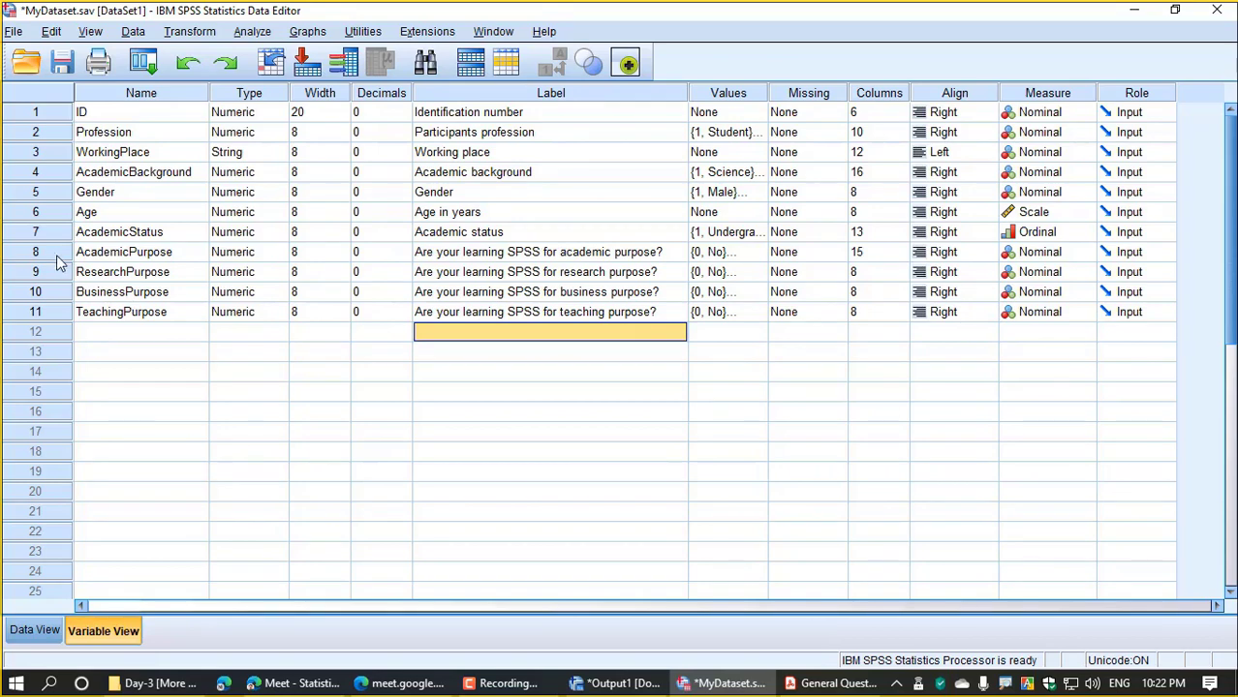
# - Select the four purpose variables in rows 8 to 11, from AcademicPurpose to TeachingPurpose
pyautogui.moveTo(55, 260); pyautogui.dragTo(60, 296)
pyautogui.click(60, 310)
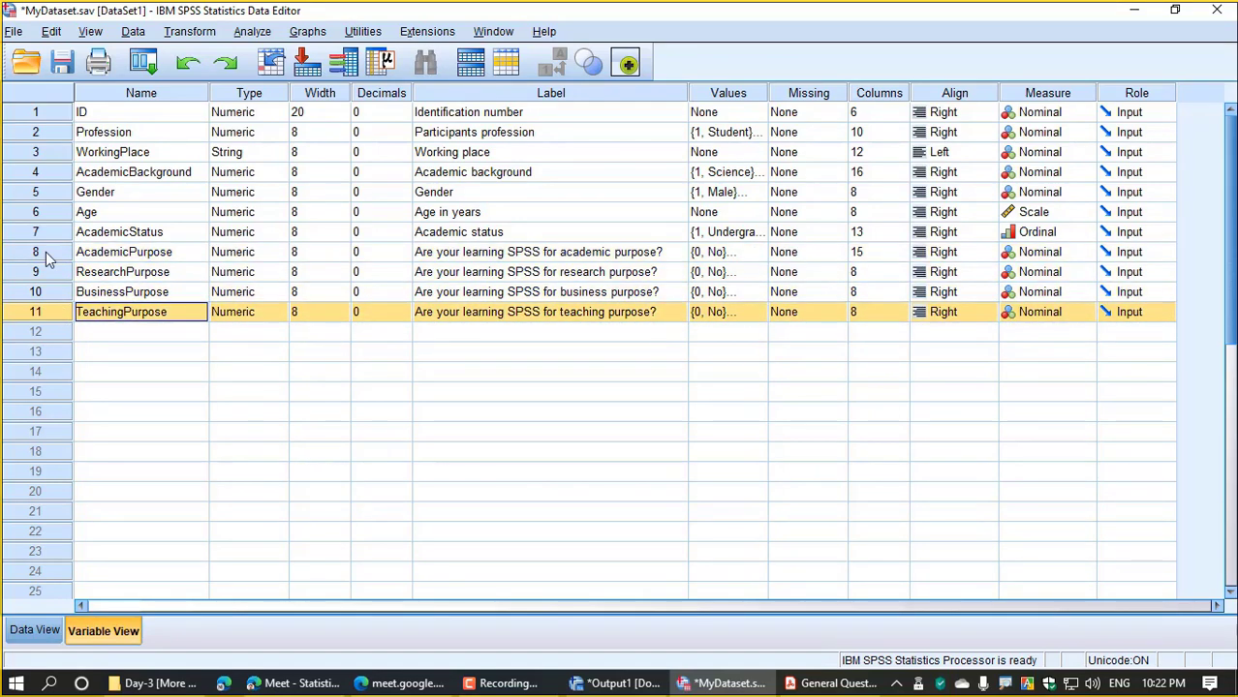
pyautogui.moveTo(46, 251); pyautogui.dragTo(45, 309)
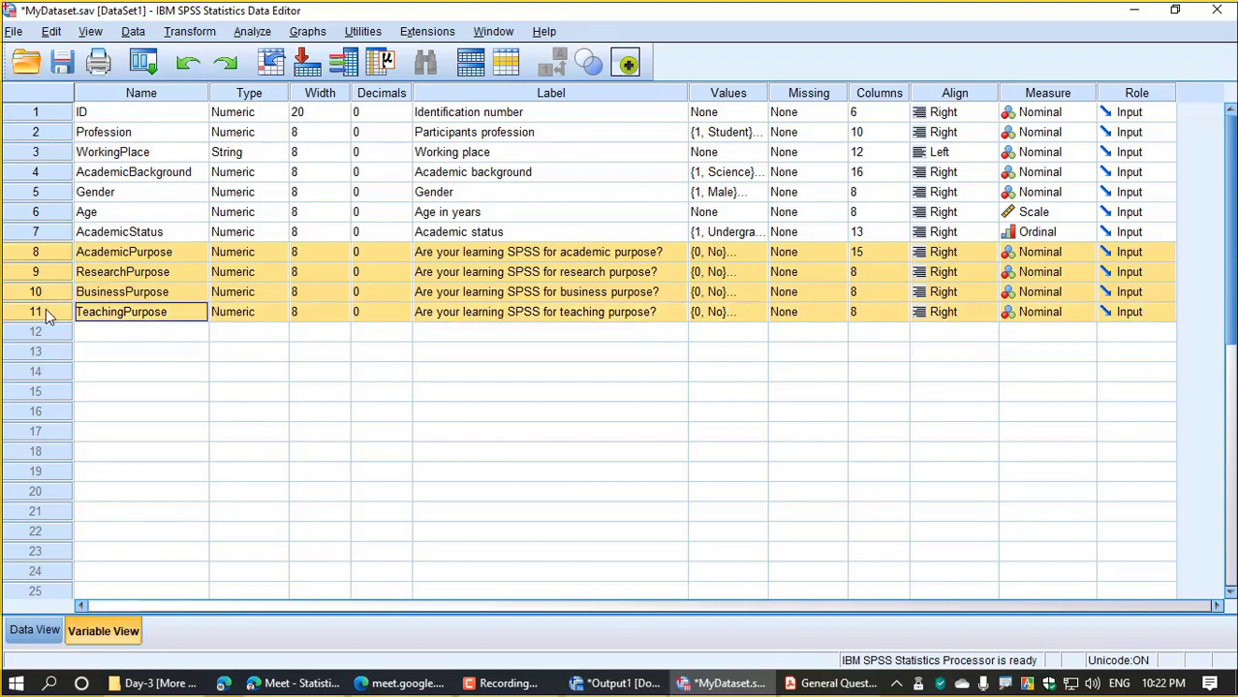